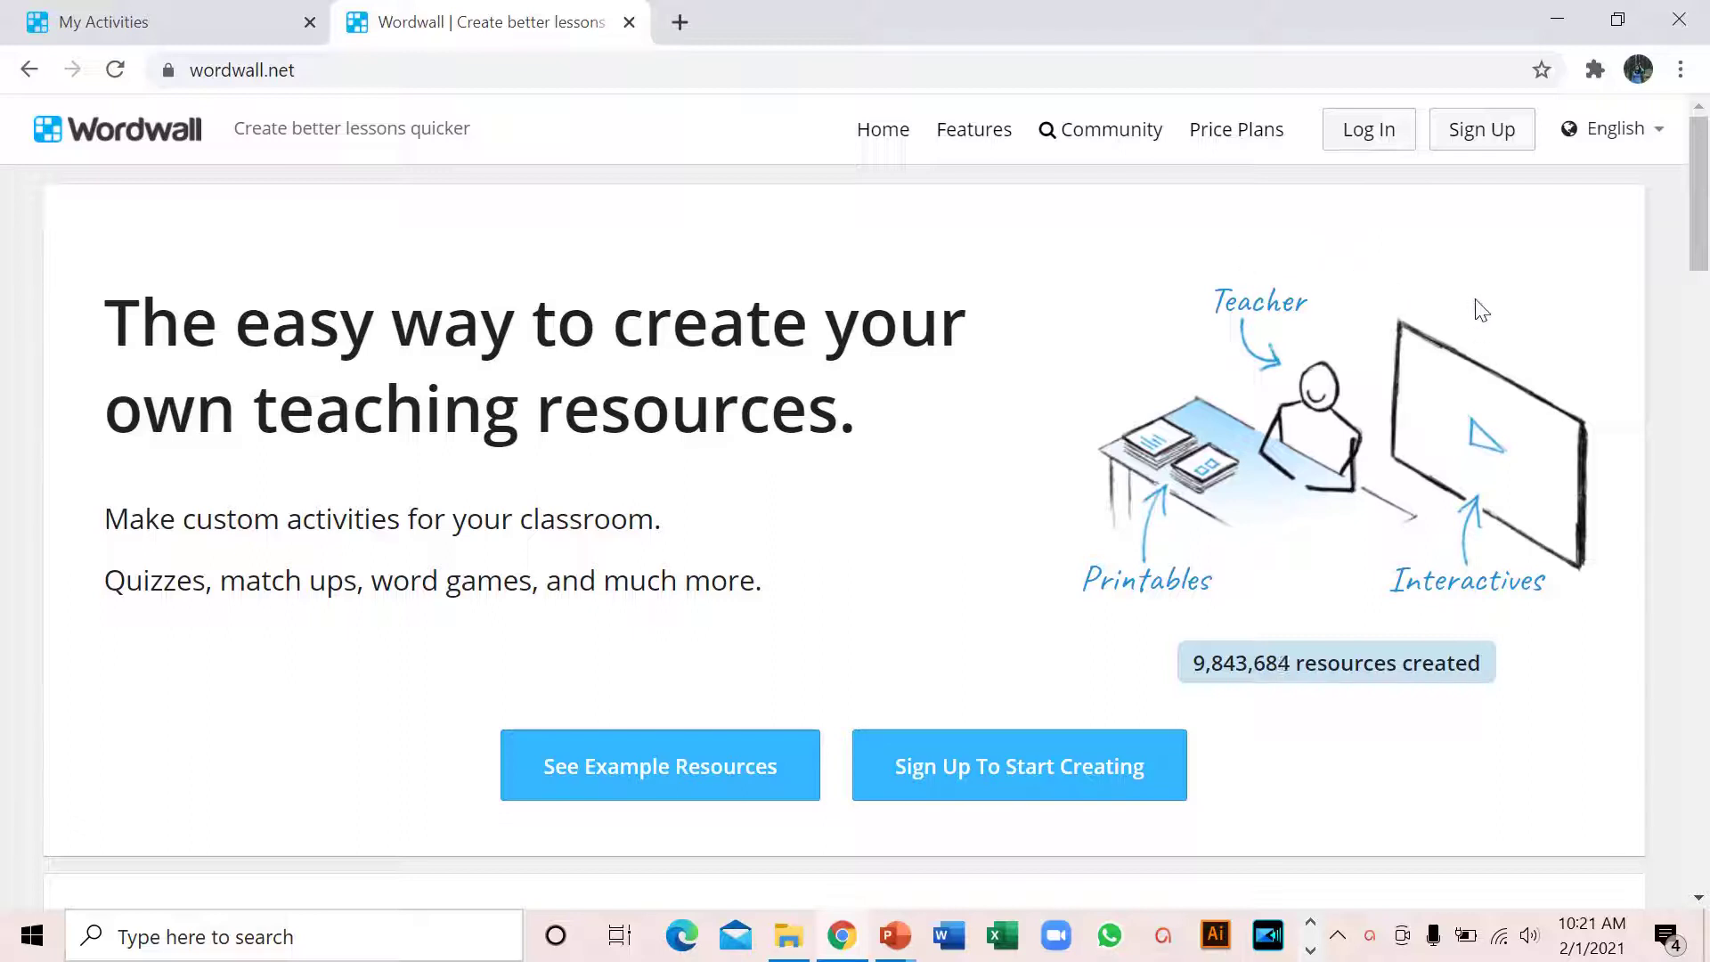
# Log in to Wordwall with the Google account.
pyautogui.click(1361, 149)
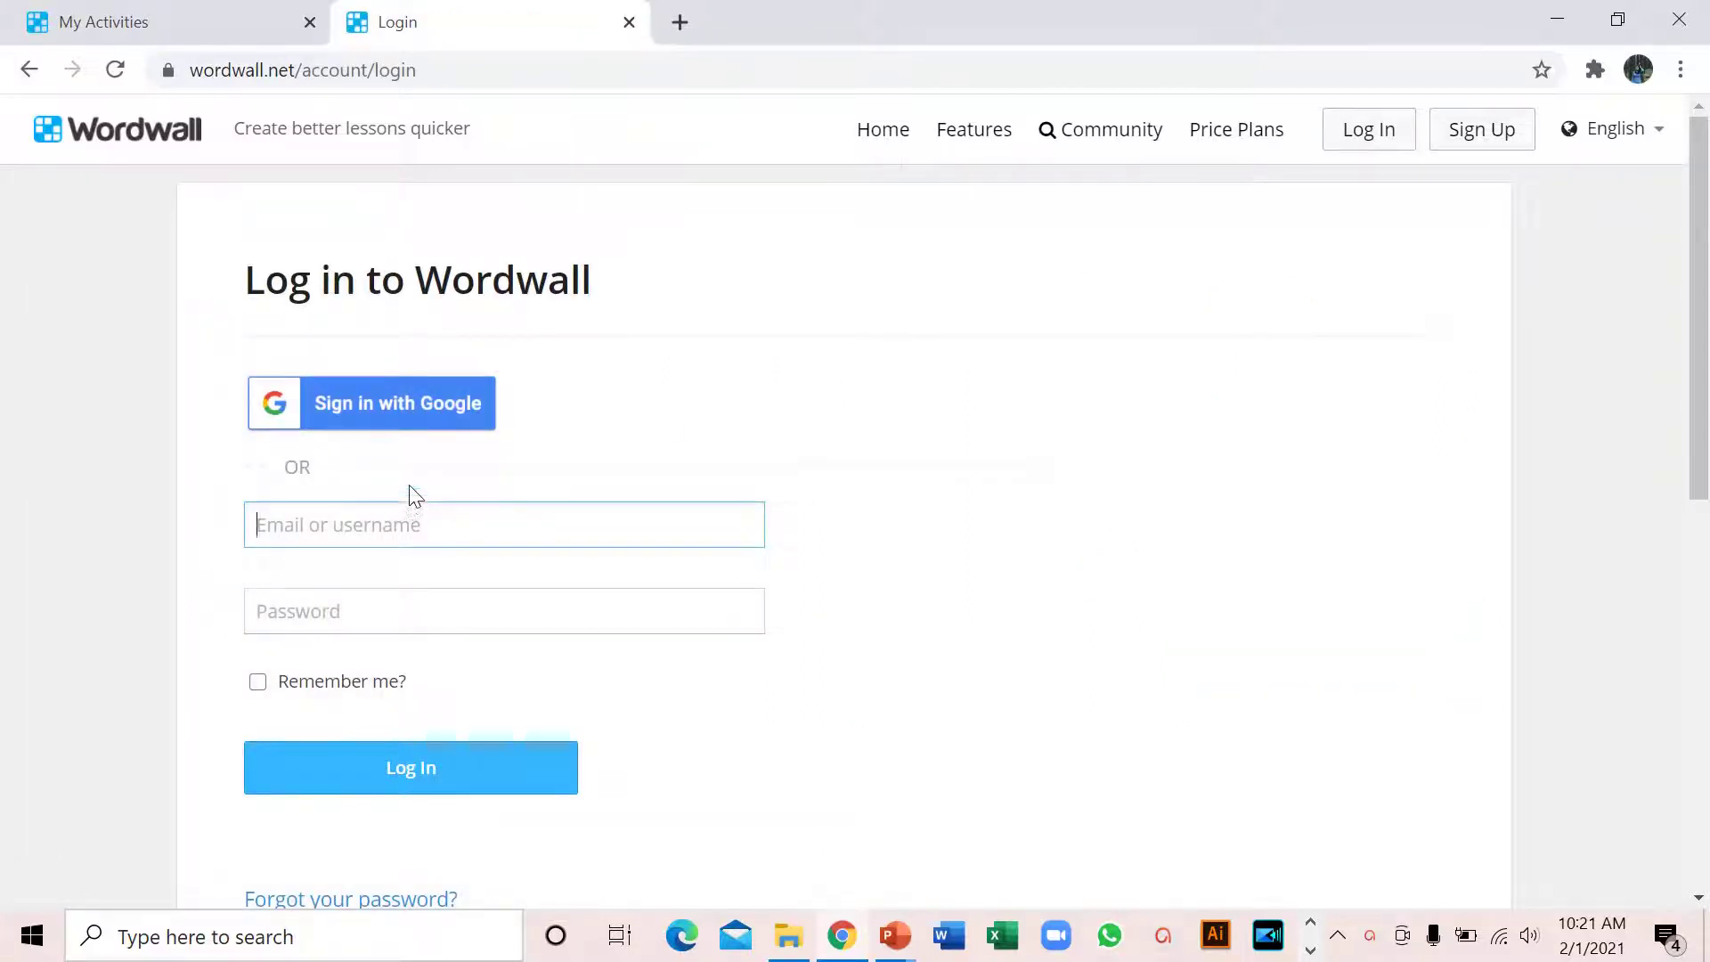
pyautogui.click(395, 422)
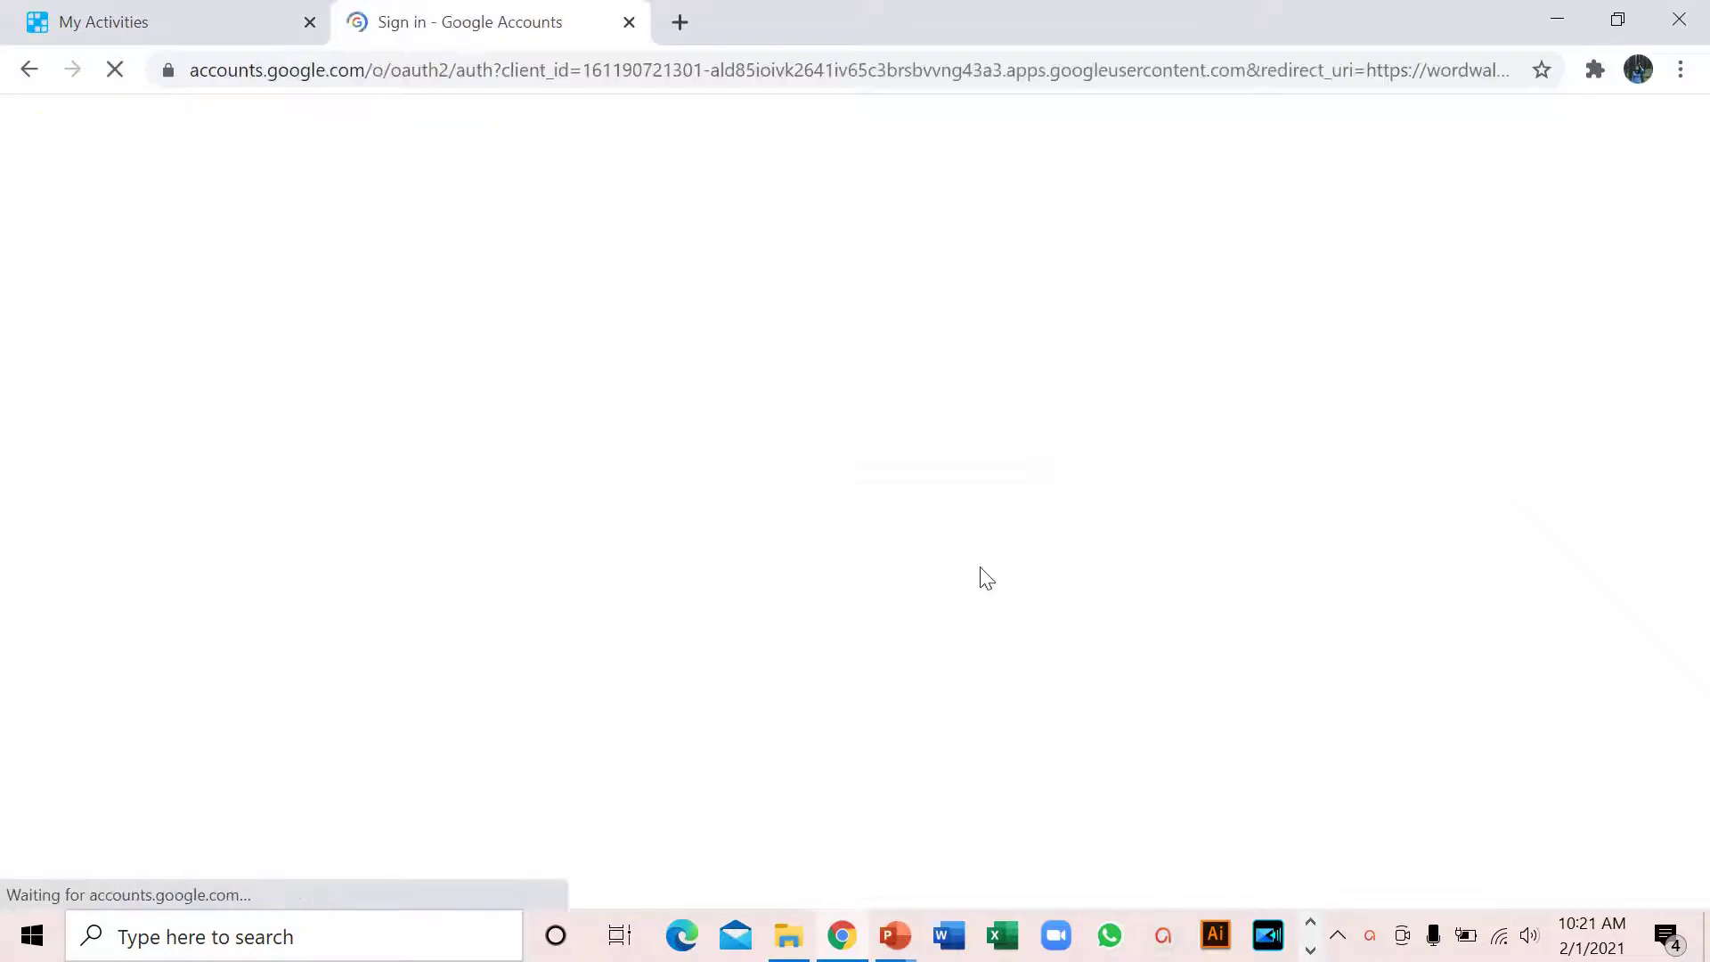
pyautogui.click(789, 507)
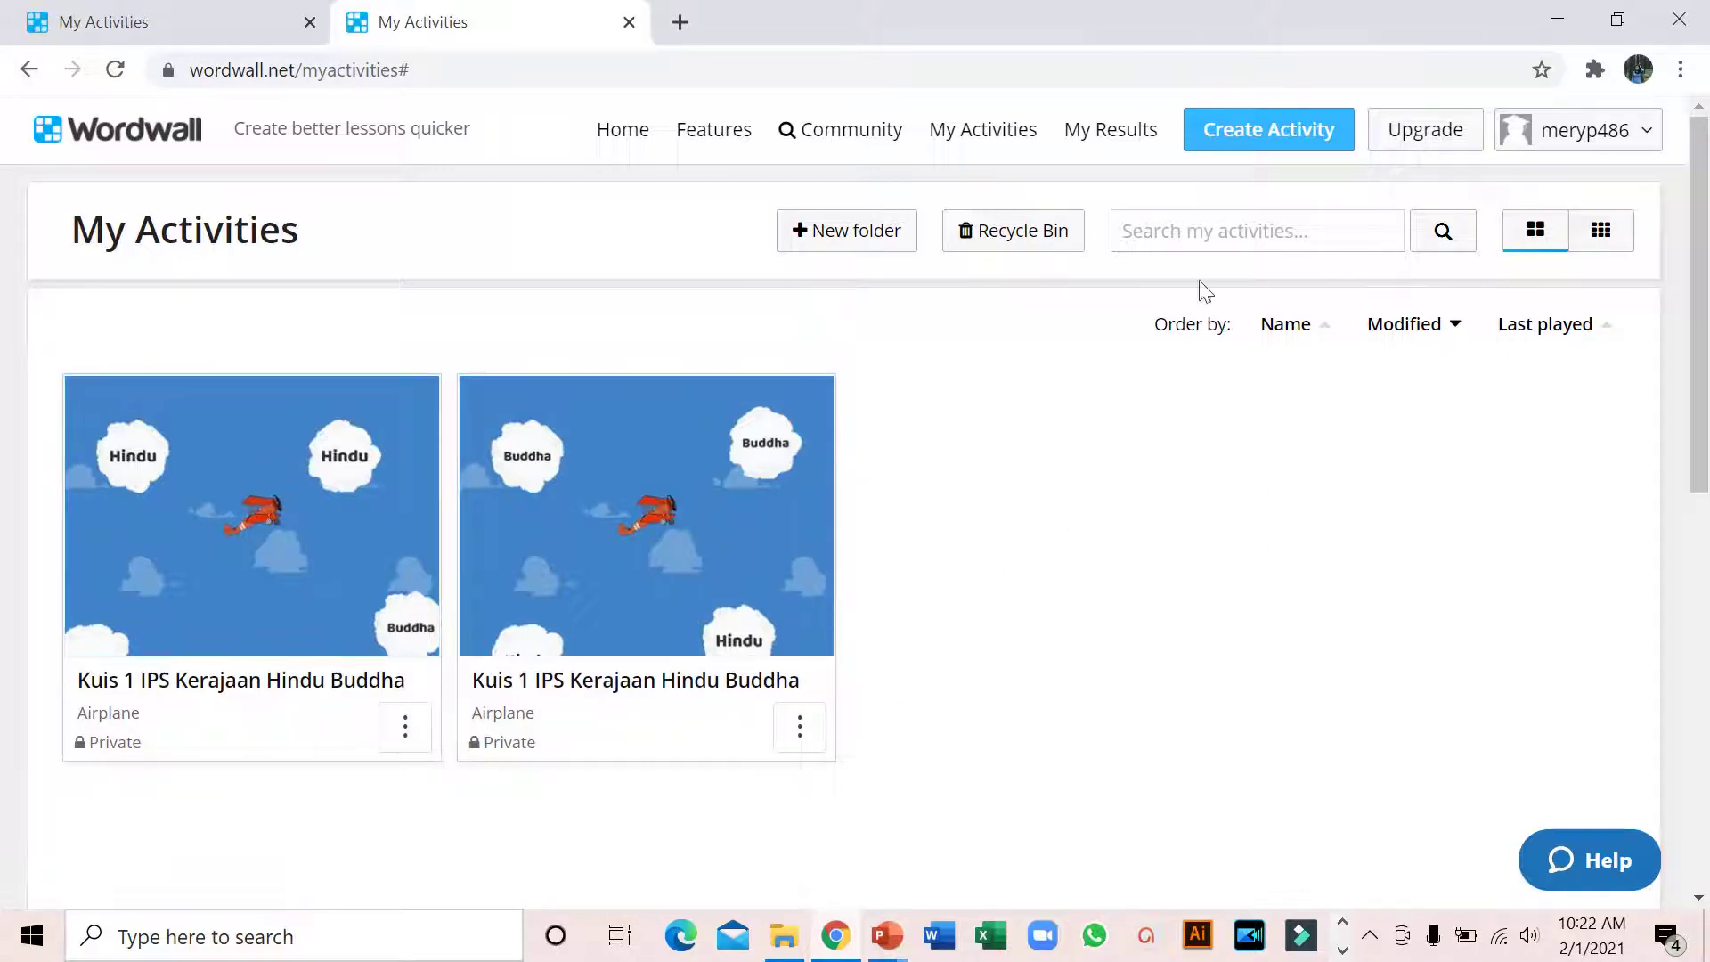
# Create a new activity based on the Maze chase template from the interactive templates.
pyautogui.click(1240, 150)
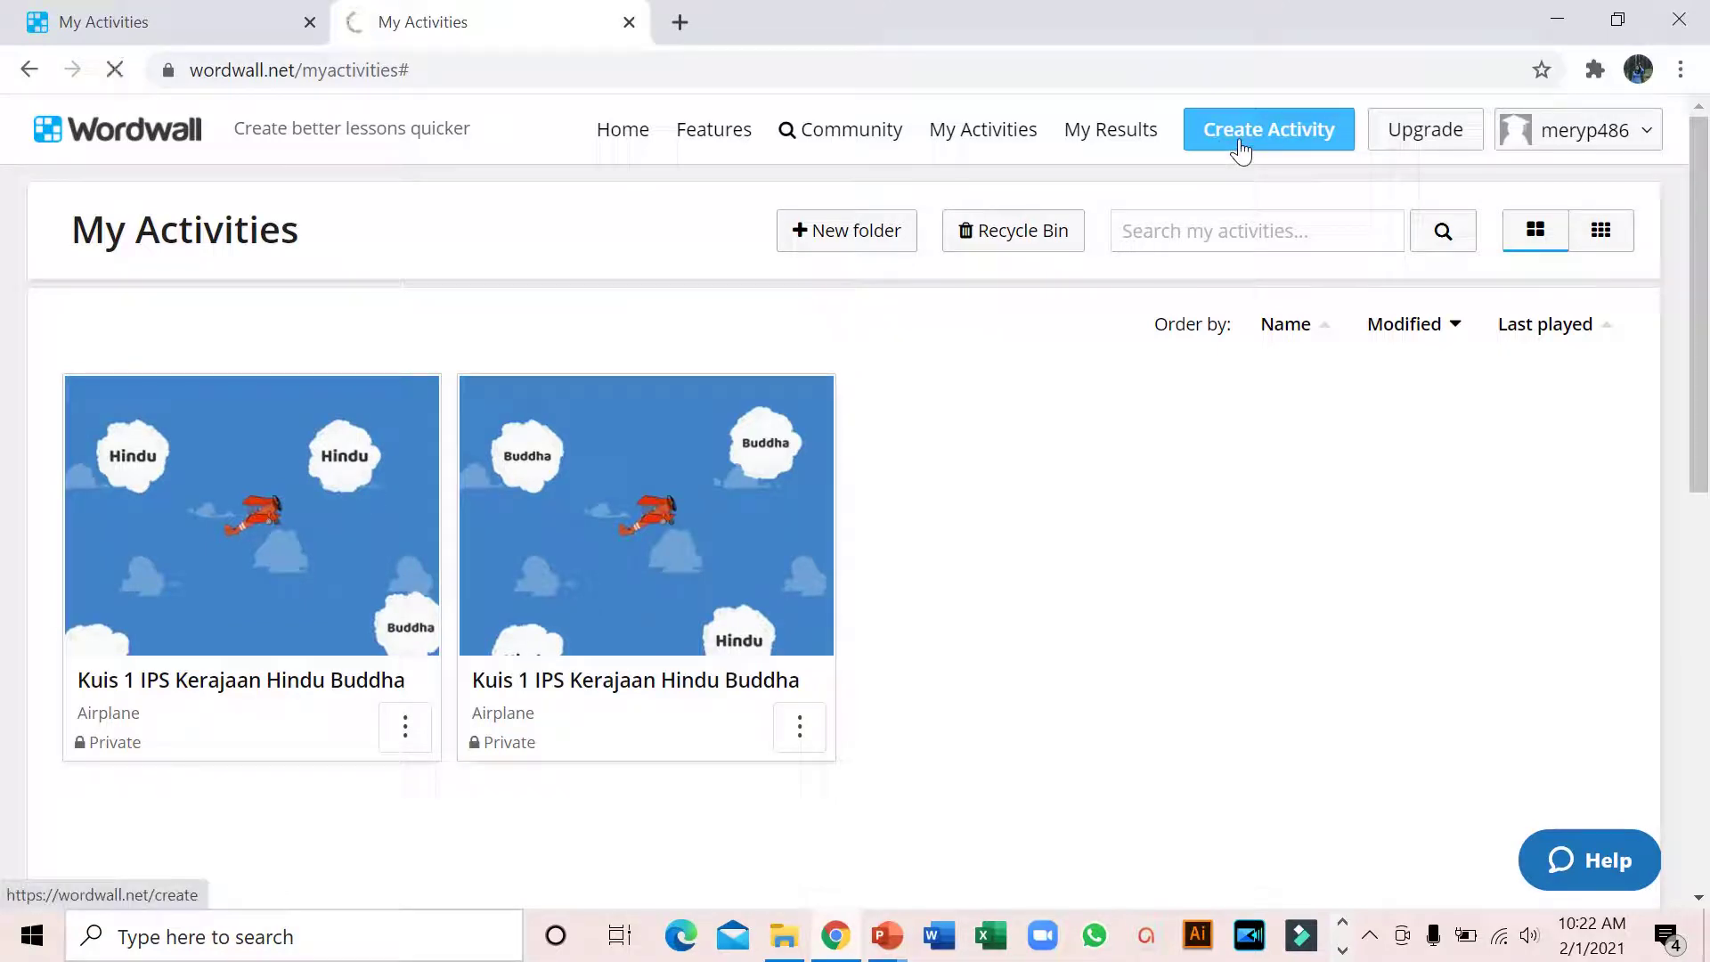
pyautogui.scroll(-3, 595, 581)
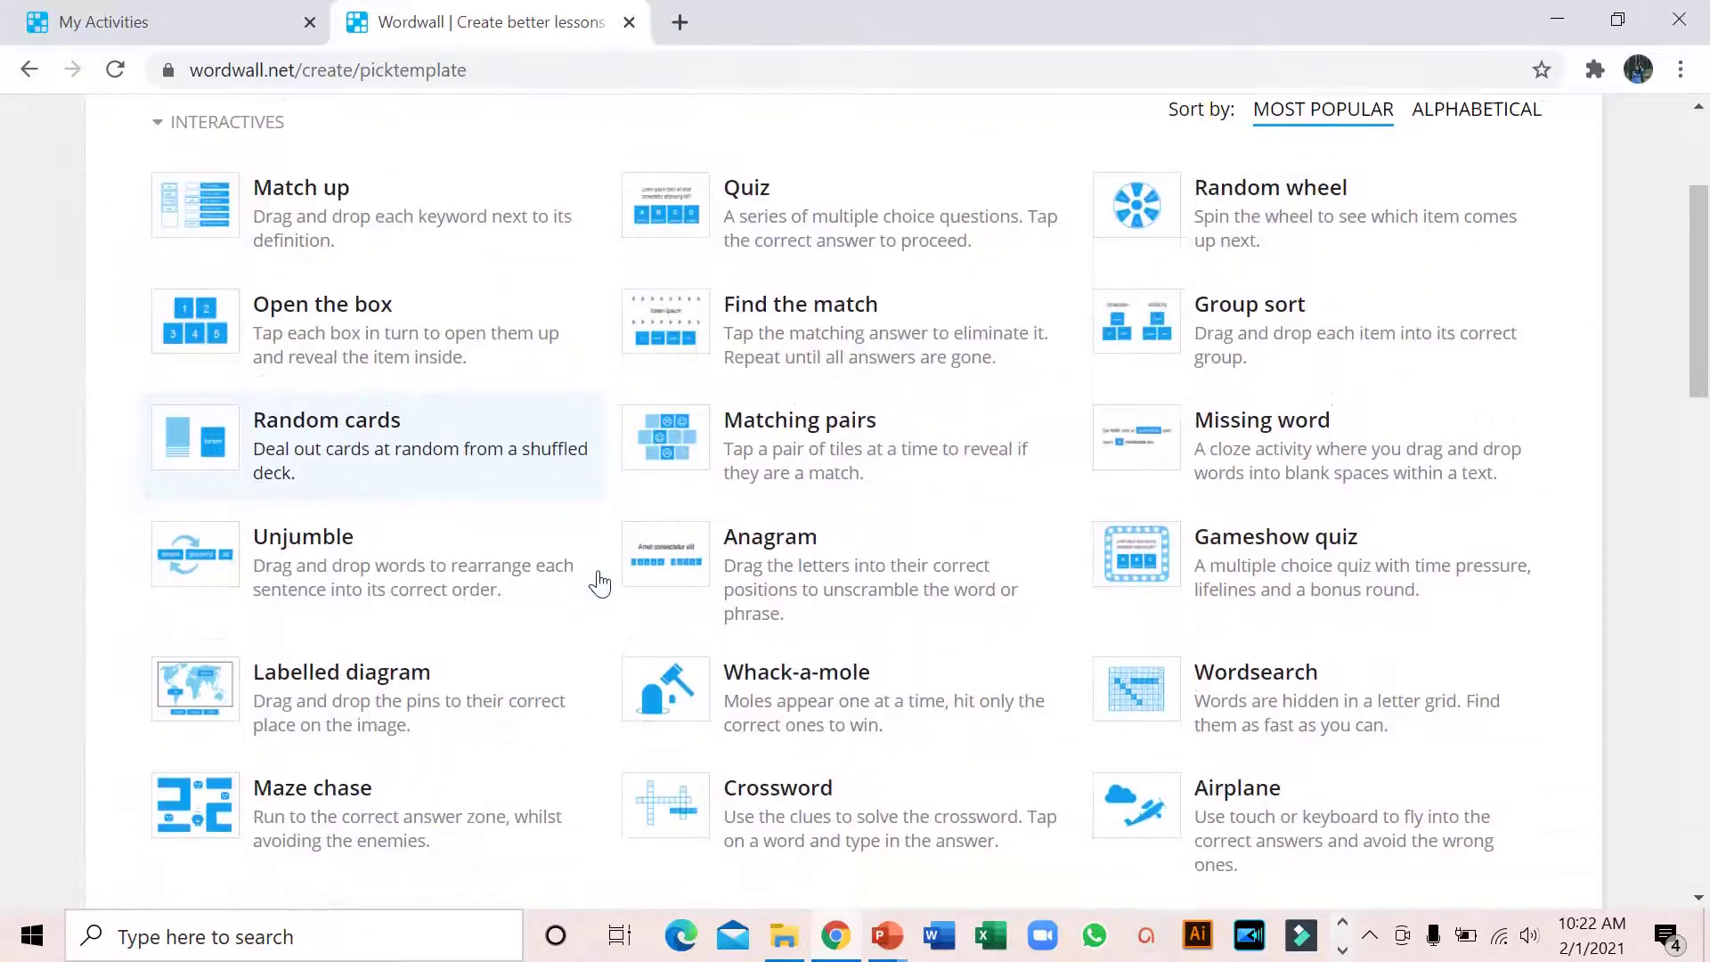
pyautogui.scroll(1, 599, 581)
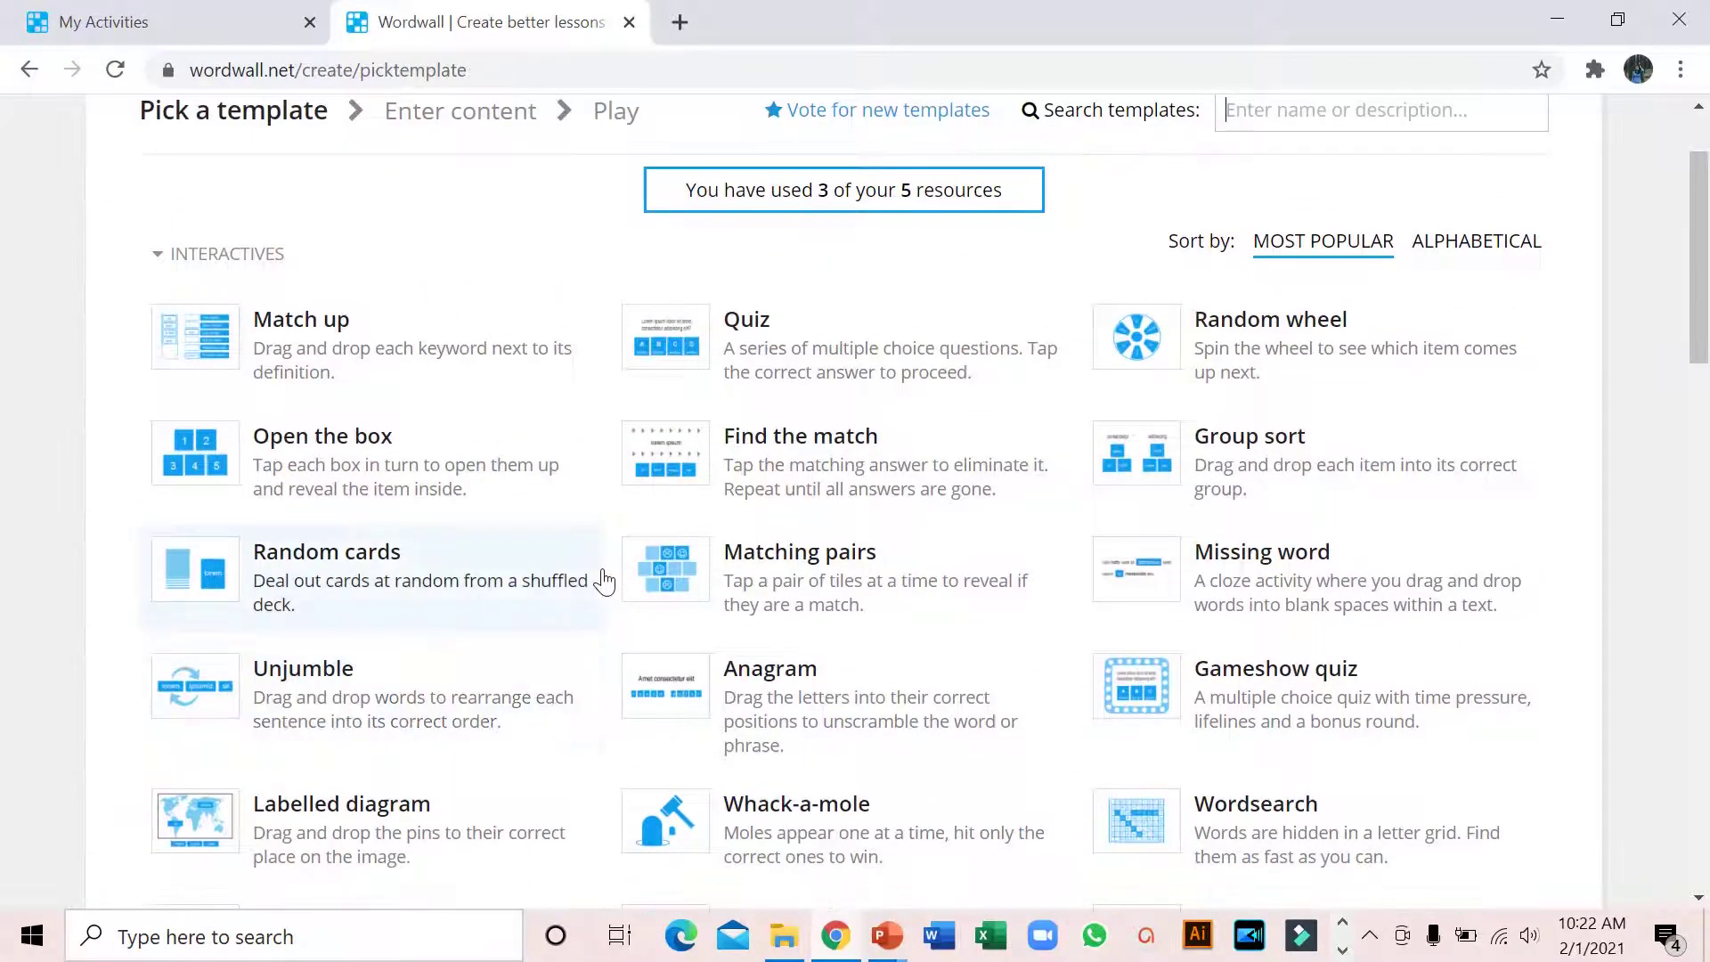
pyautogui.scroll(-4, 604, 581)
pyautogui.scroll(3, 604, 581)
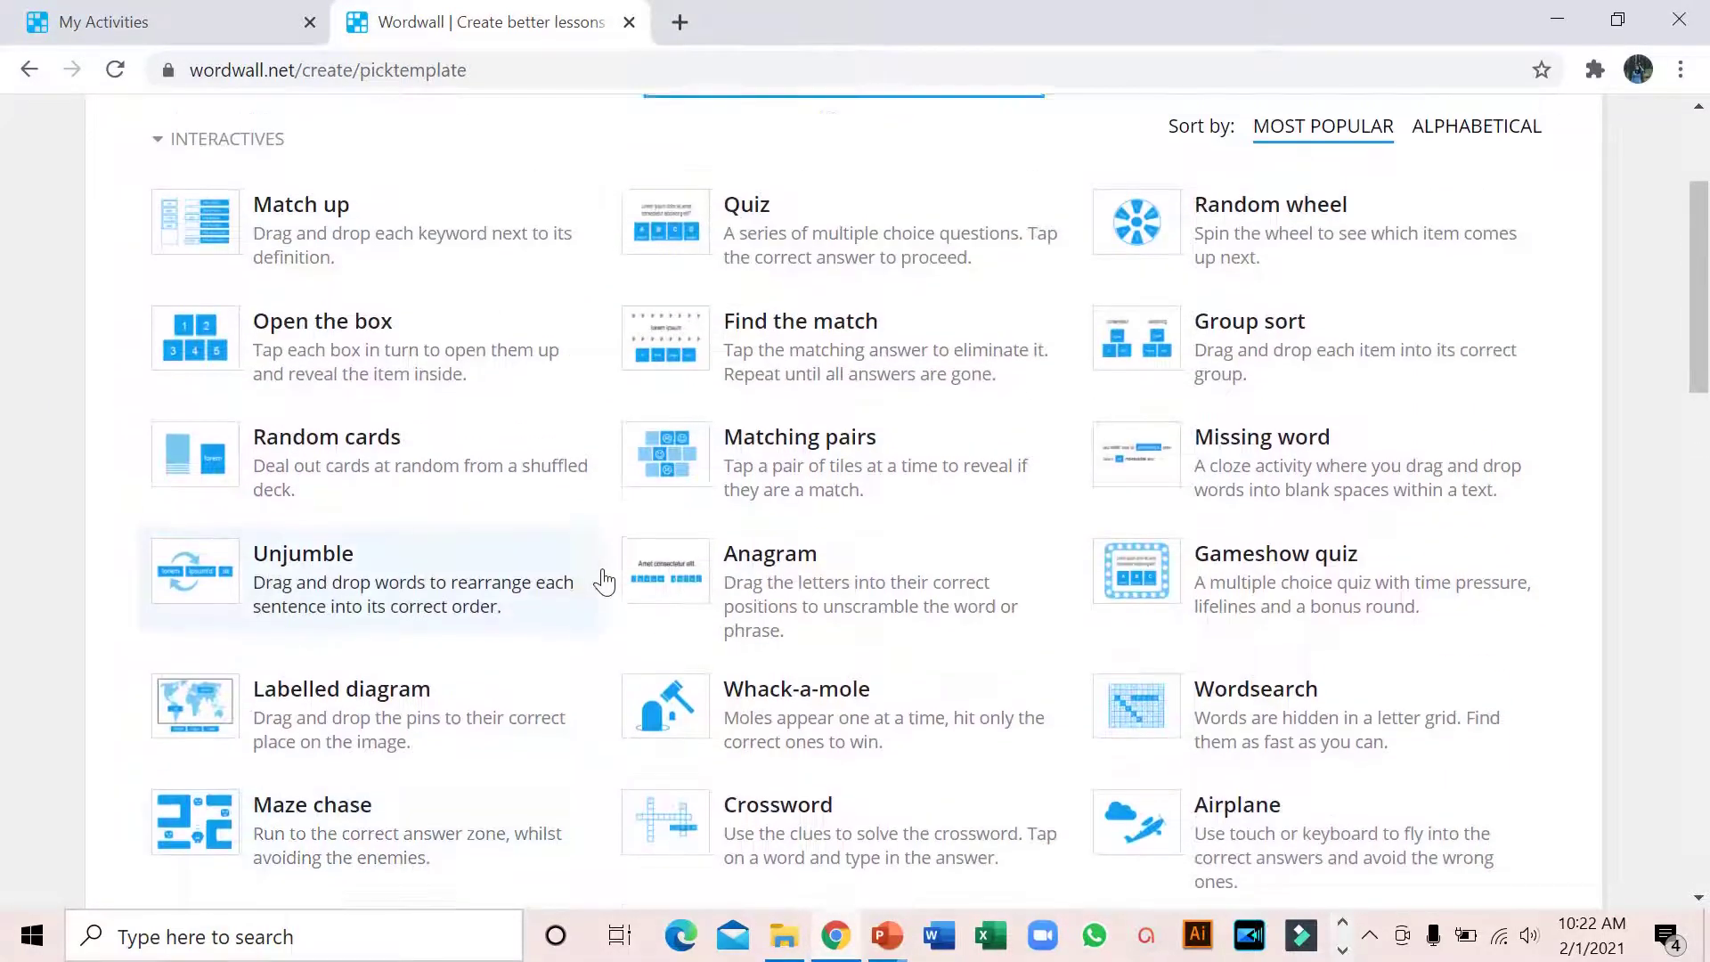
pyautogui.scroll(1, 604, 581)
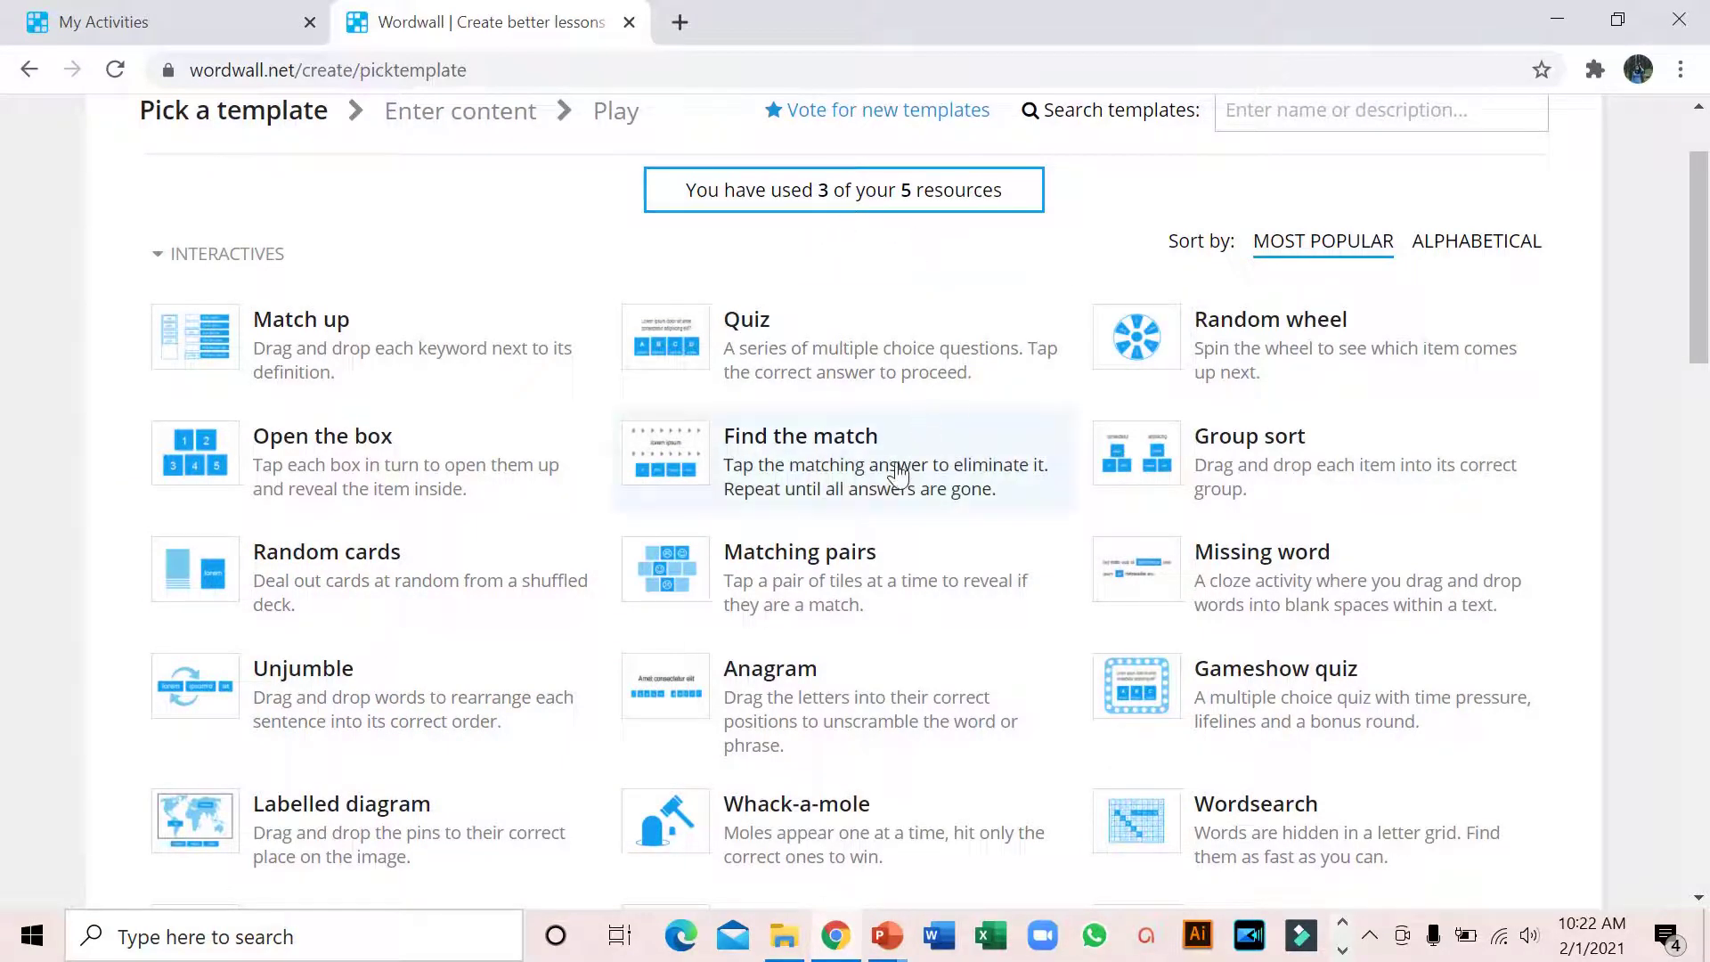
pyautogui.scroll(-2, 890, 463)
pyautogui.scroll(1, 896, 469)
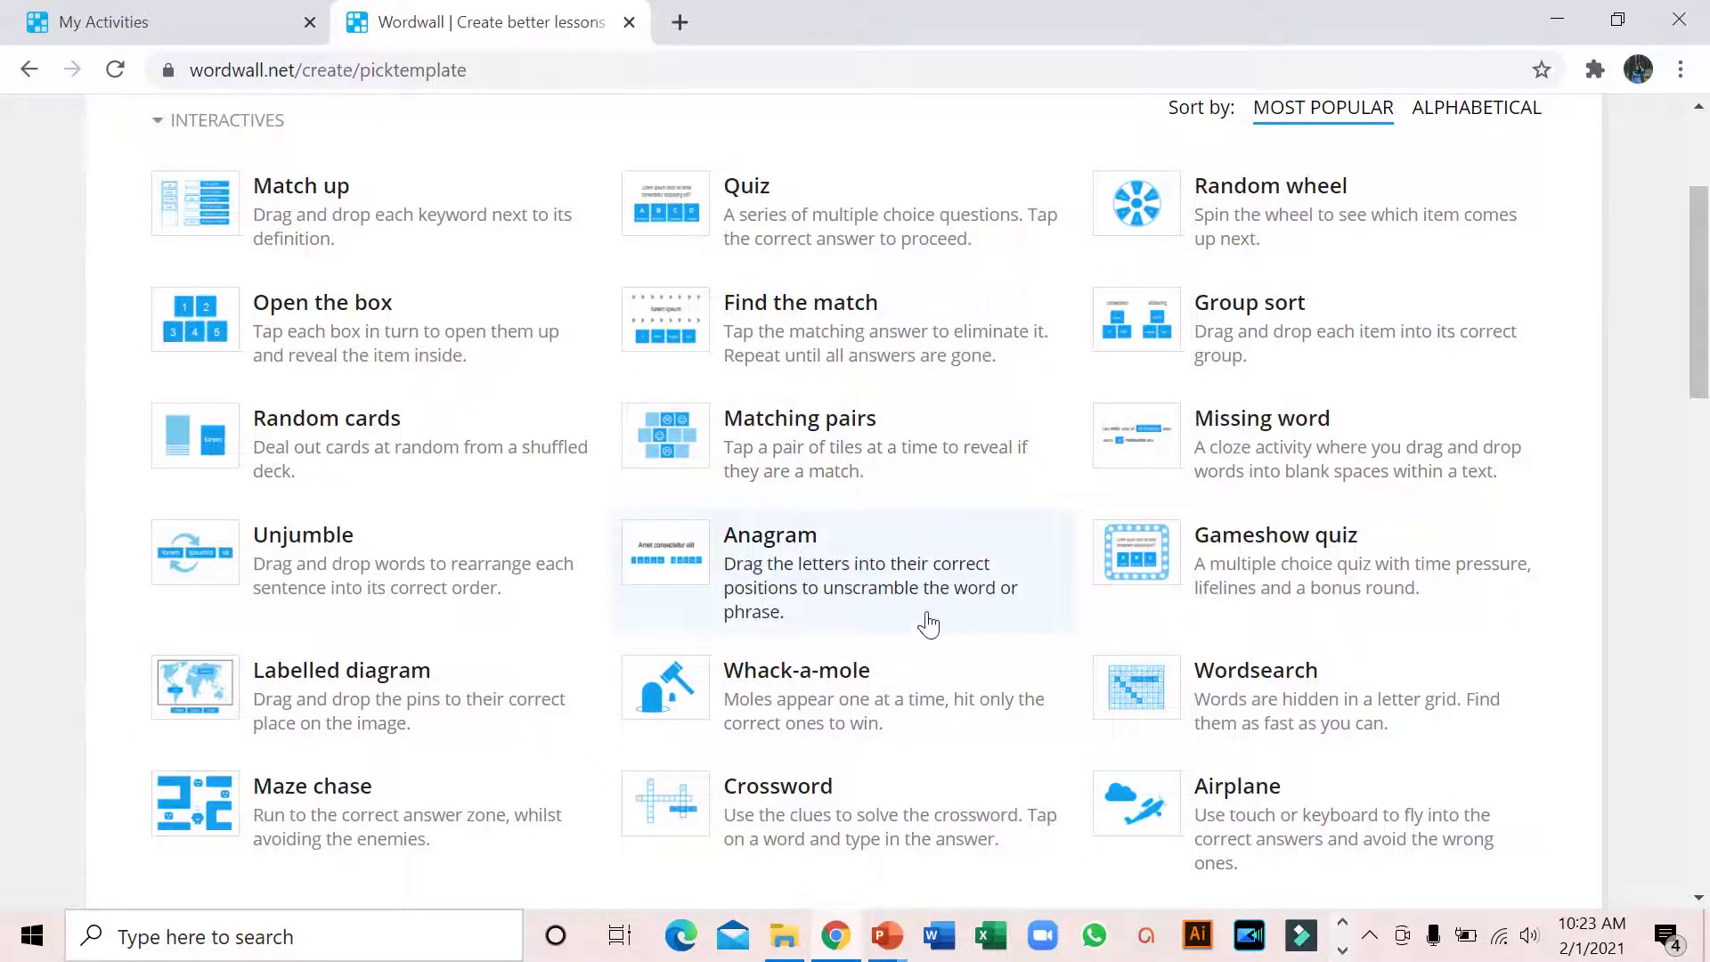
pyautogui.scroll(1, 928, 623)
pyautogui.scroll(1, 926, 628)
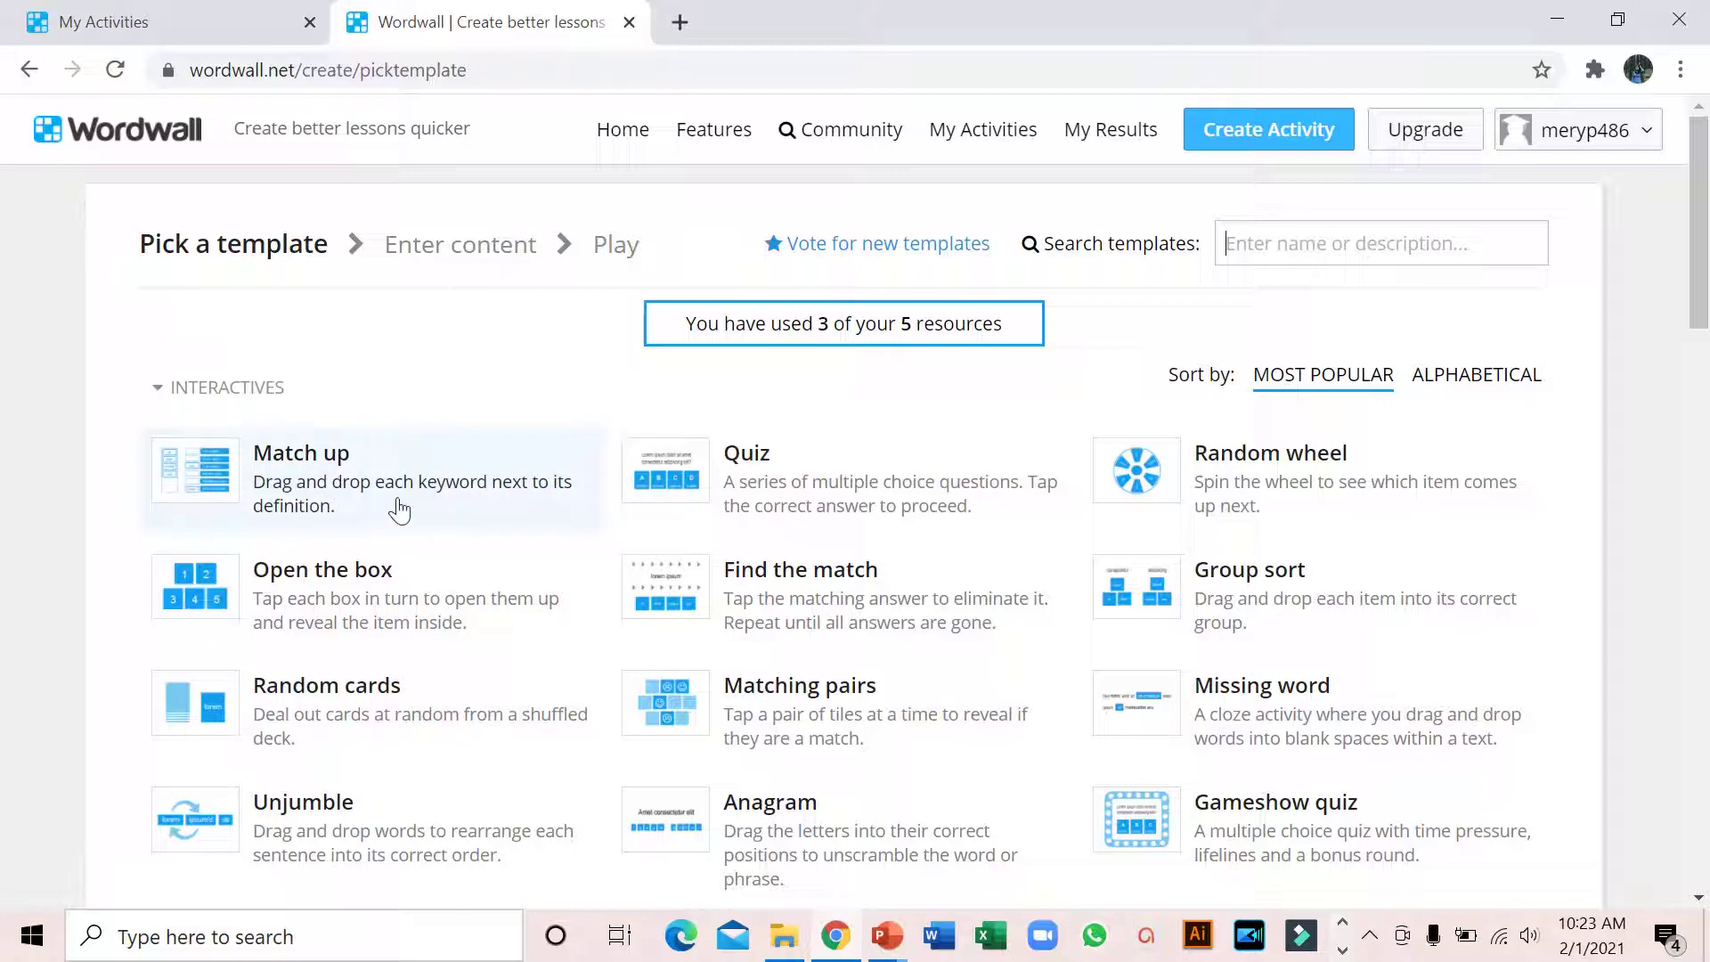
pyautogui.scroll(-3, 847, 713)
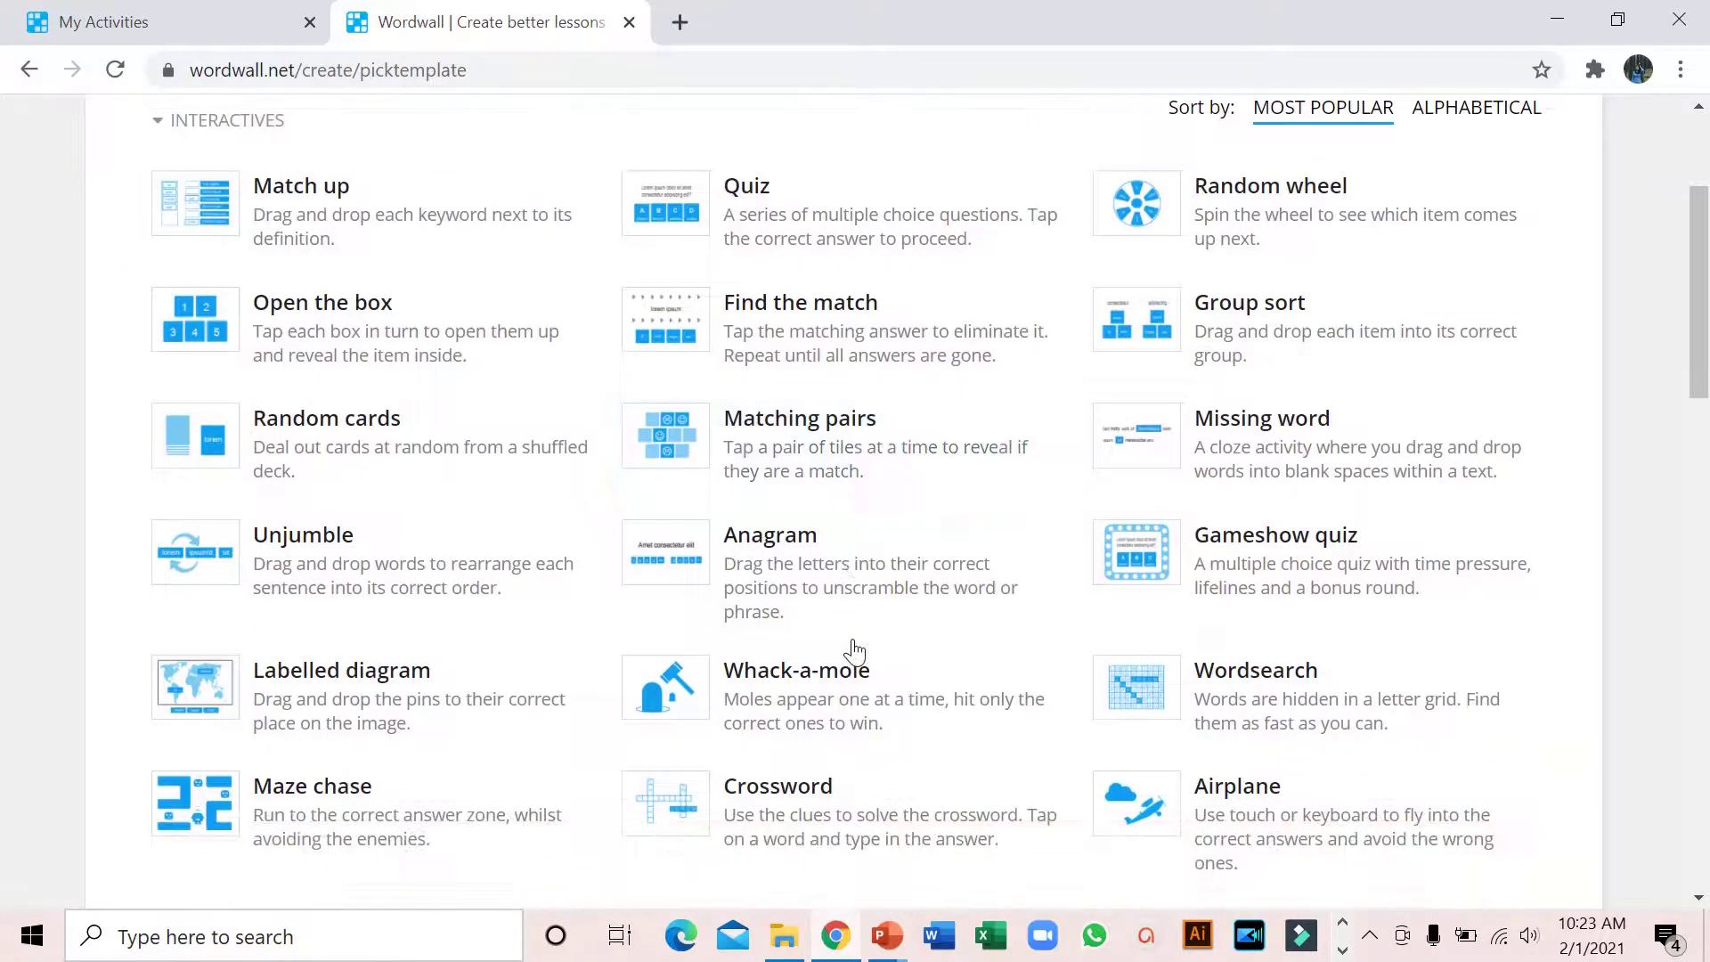
pyautogui.scroll(-1, 853, 652)
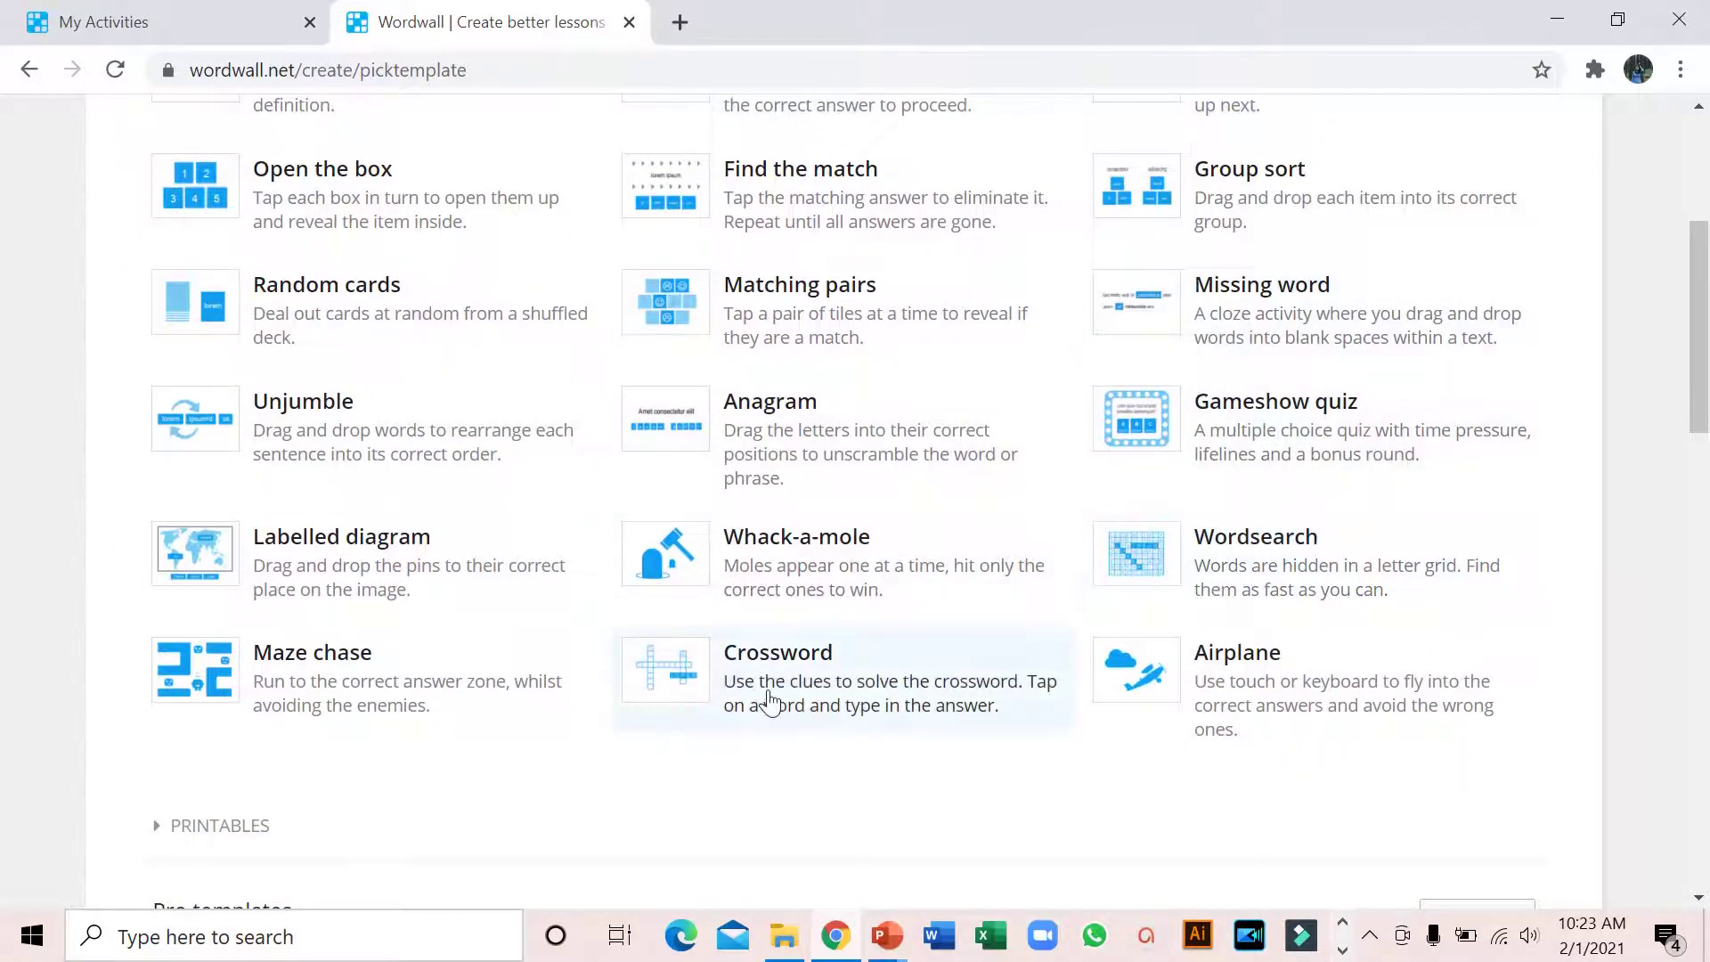
pyautogui.scroll(1, 770, 704)
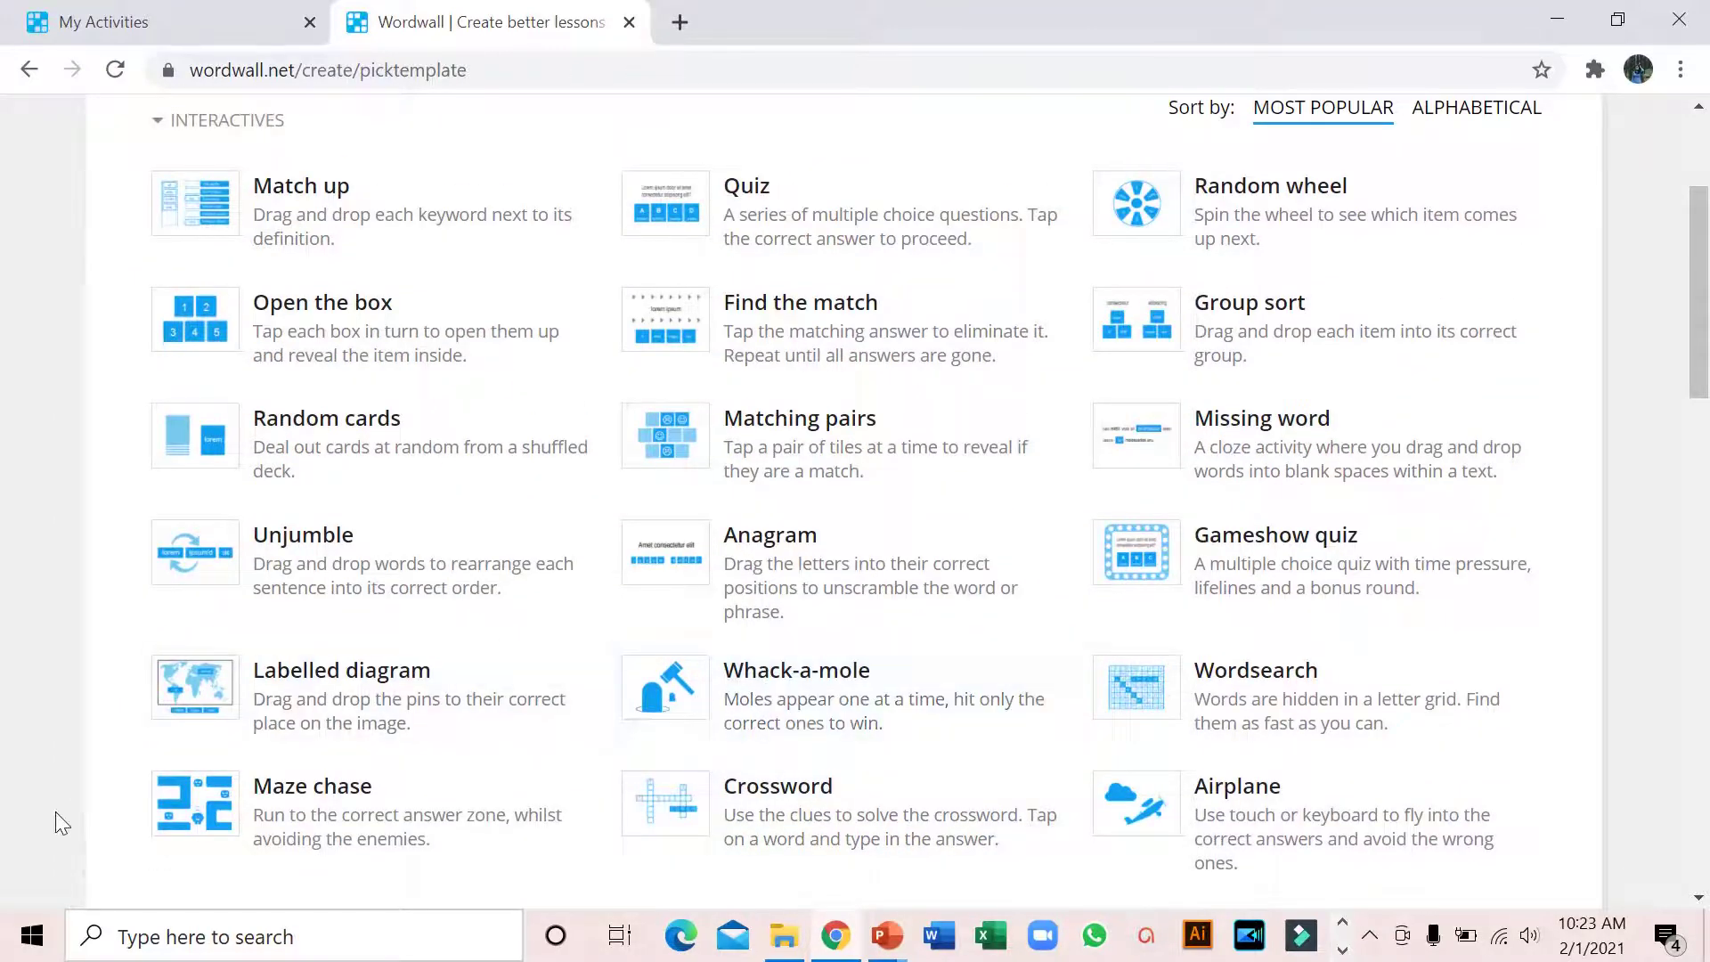
pyautogui.click(274, 824)
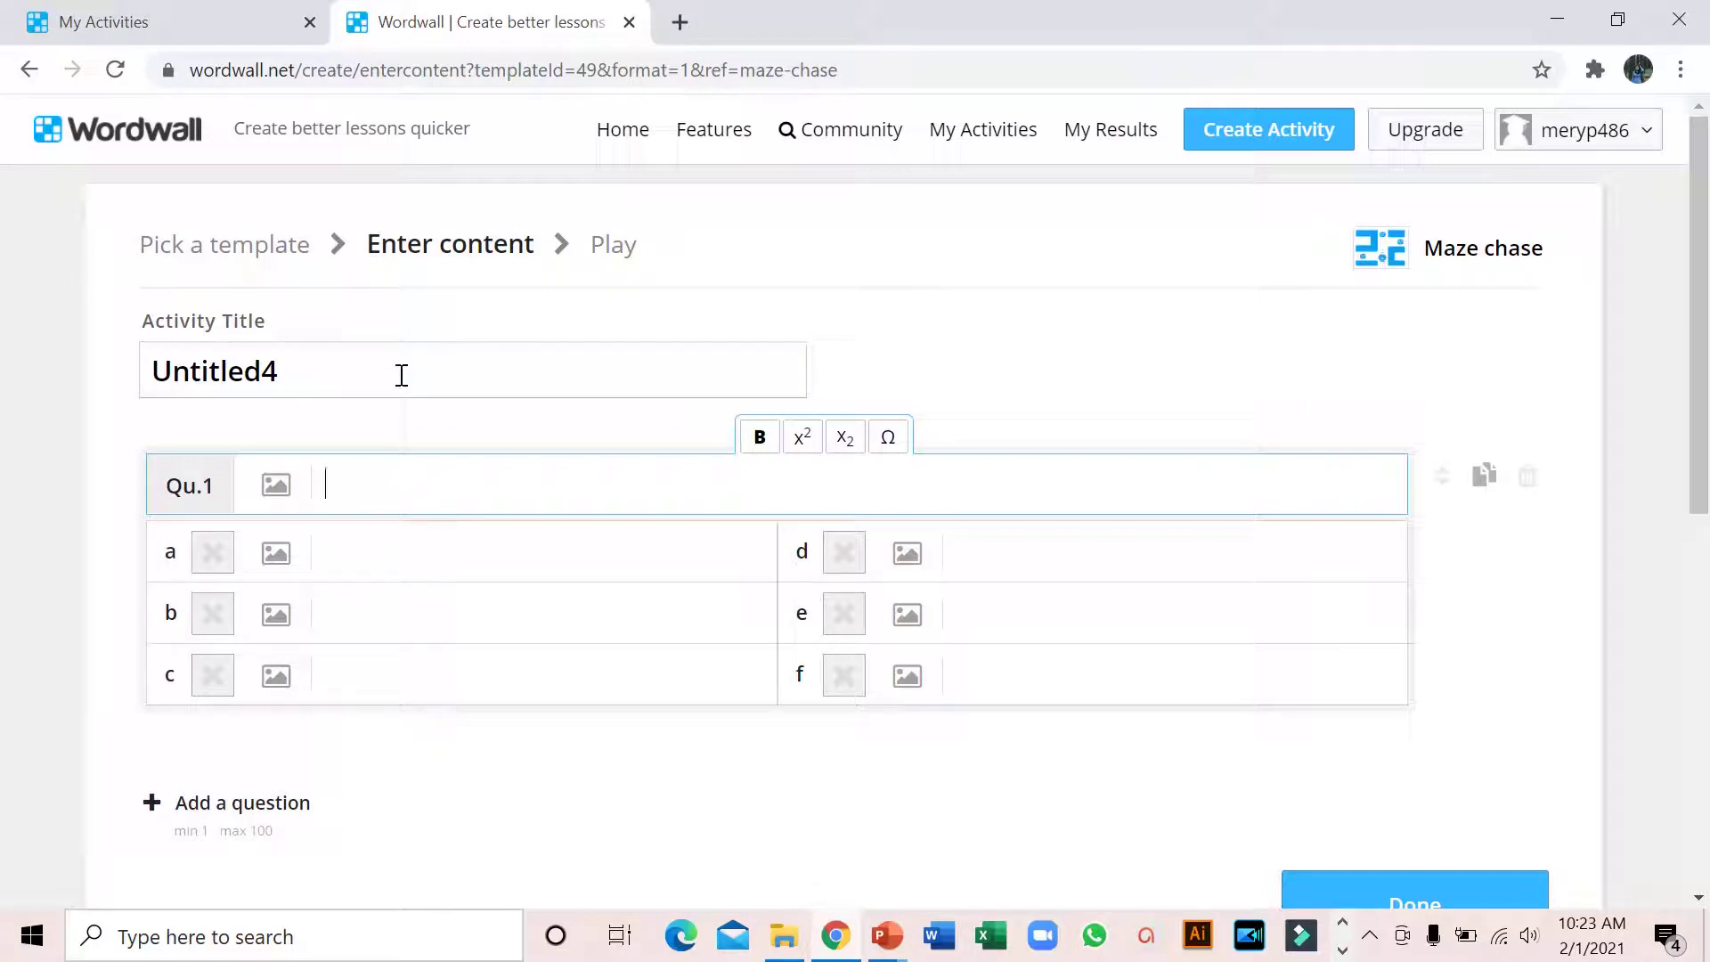
# Replace the activity's default title with "Kuis IPS Kerajaan Hindu Buddha".
pyautogui.moveTo(402, 375); pyautogui.dragTo(110, 426)
pyautogui.press('BackSpace')
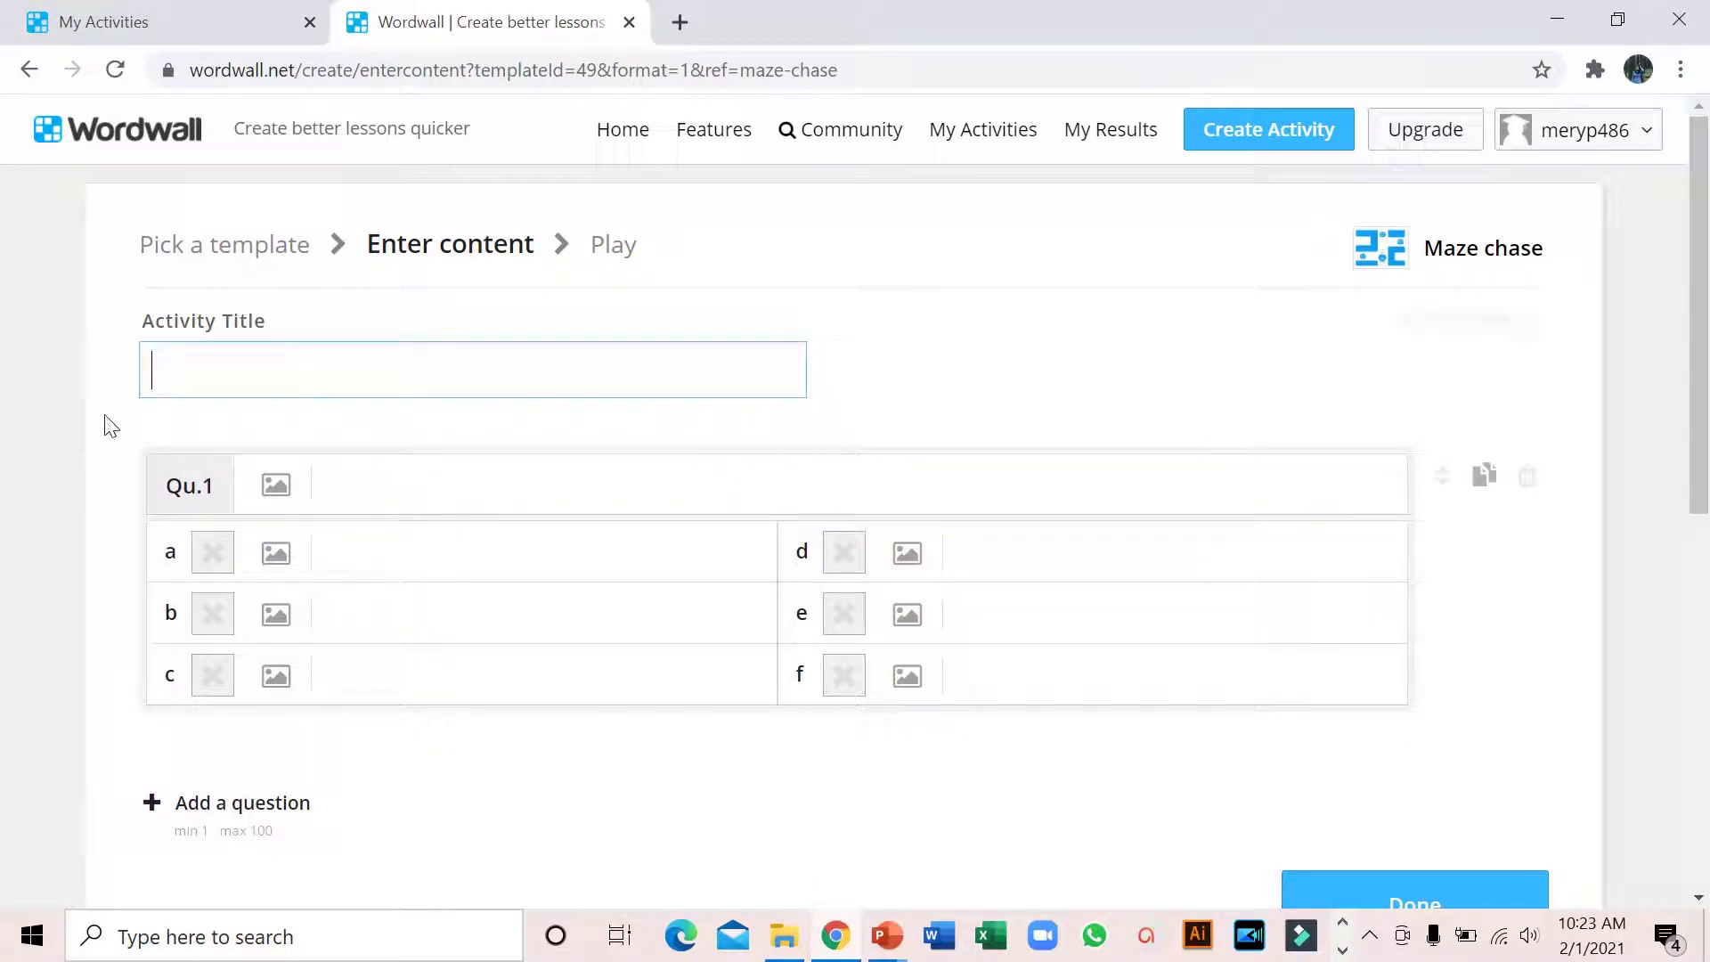
pyautogui.write('Kuis')
pyautogui.write(' In')
pyautogui.write('k')
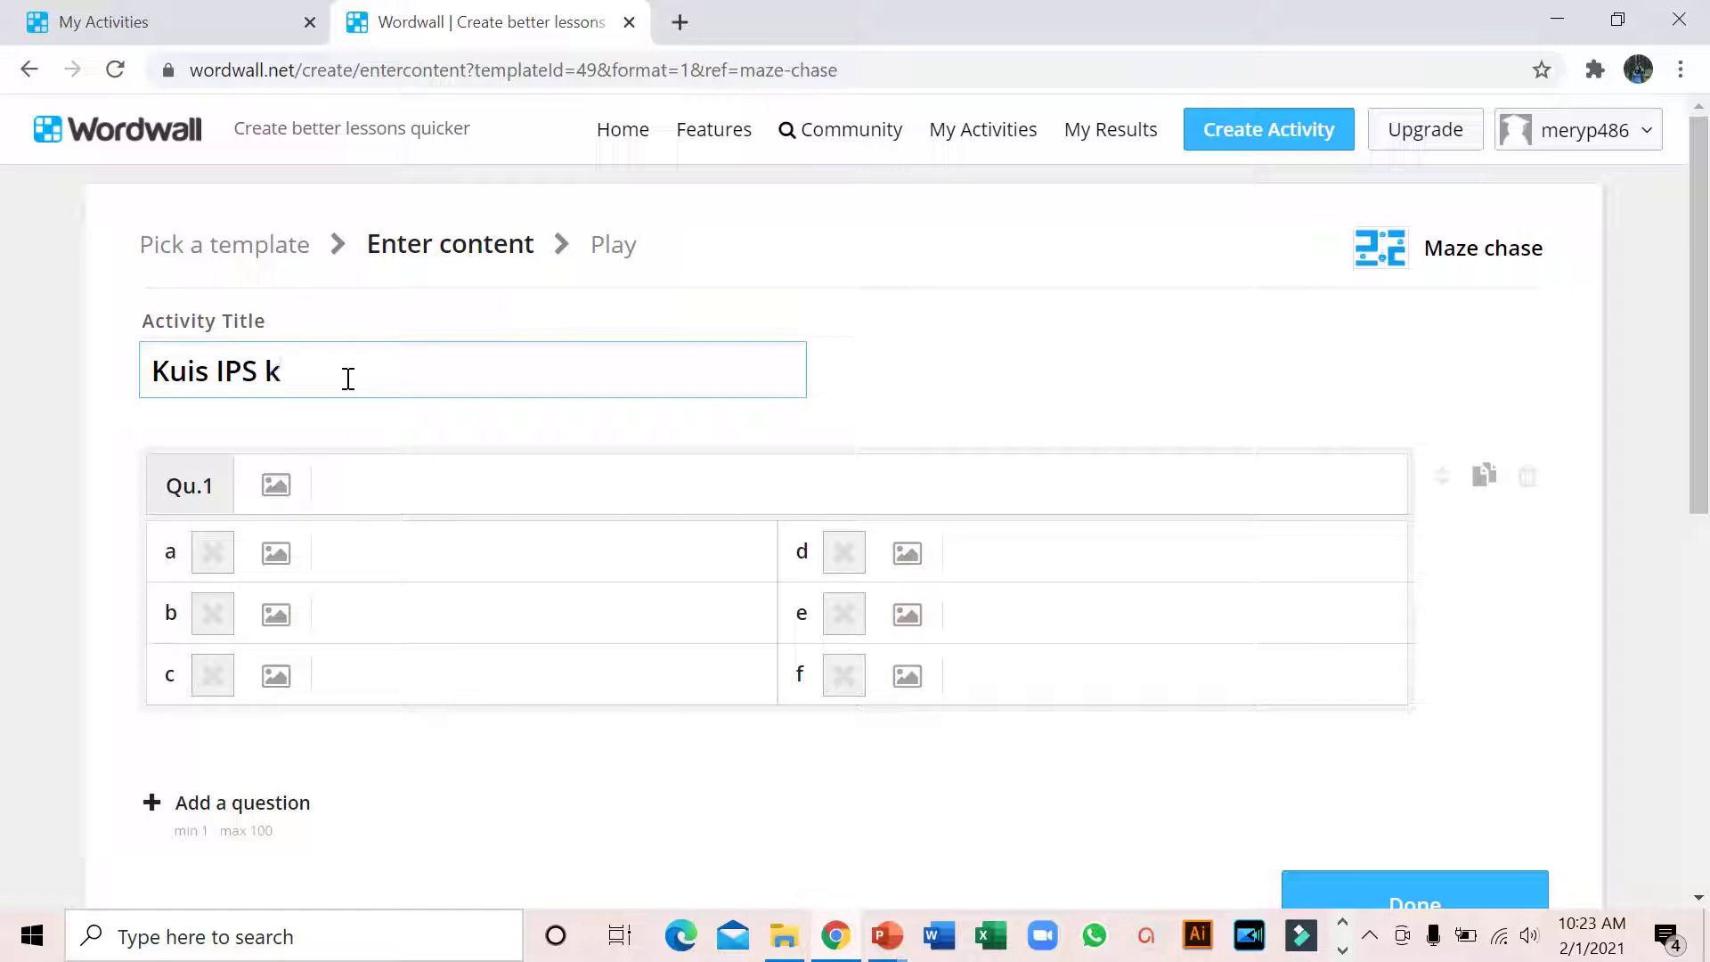
pyautogui.write('Kerajaan Hindu ')
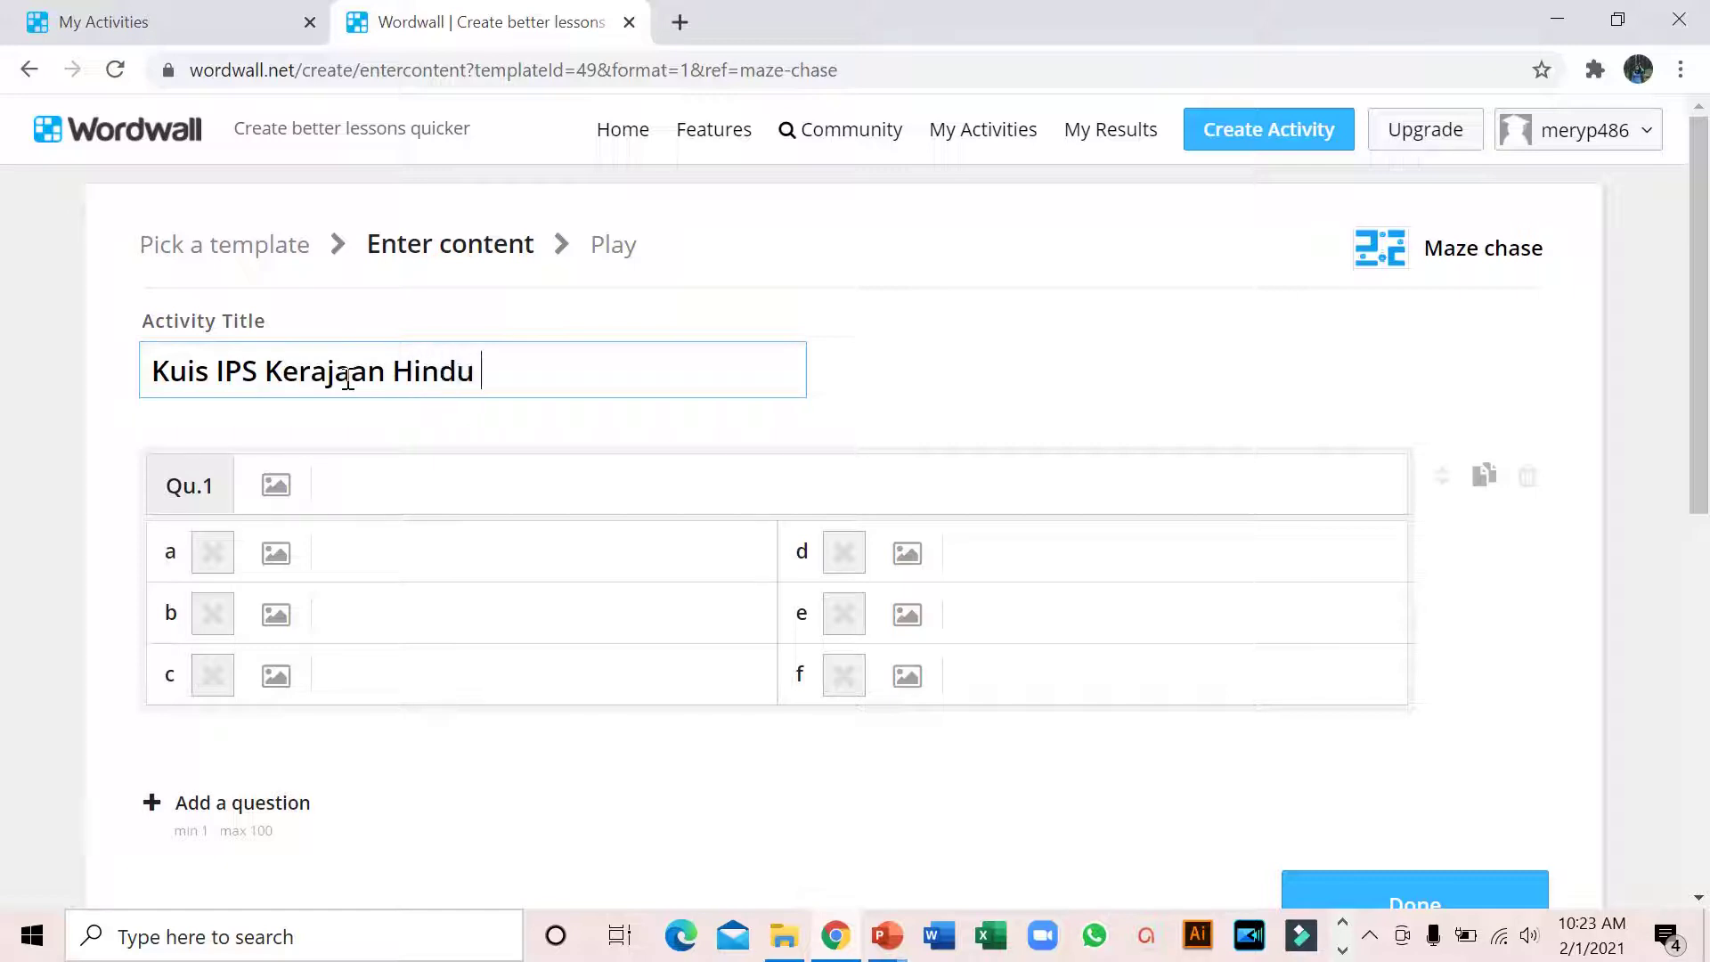
pyautogui.write('Buddha')
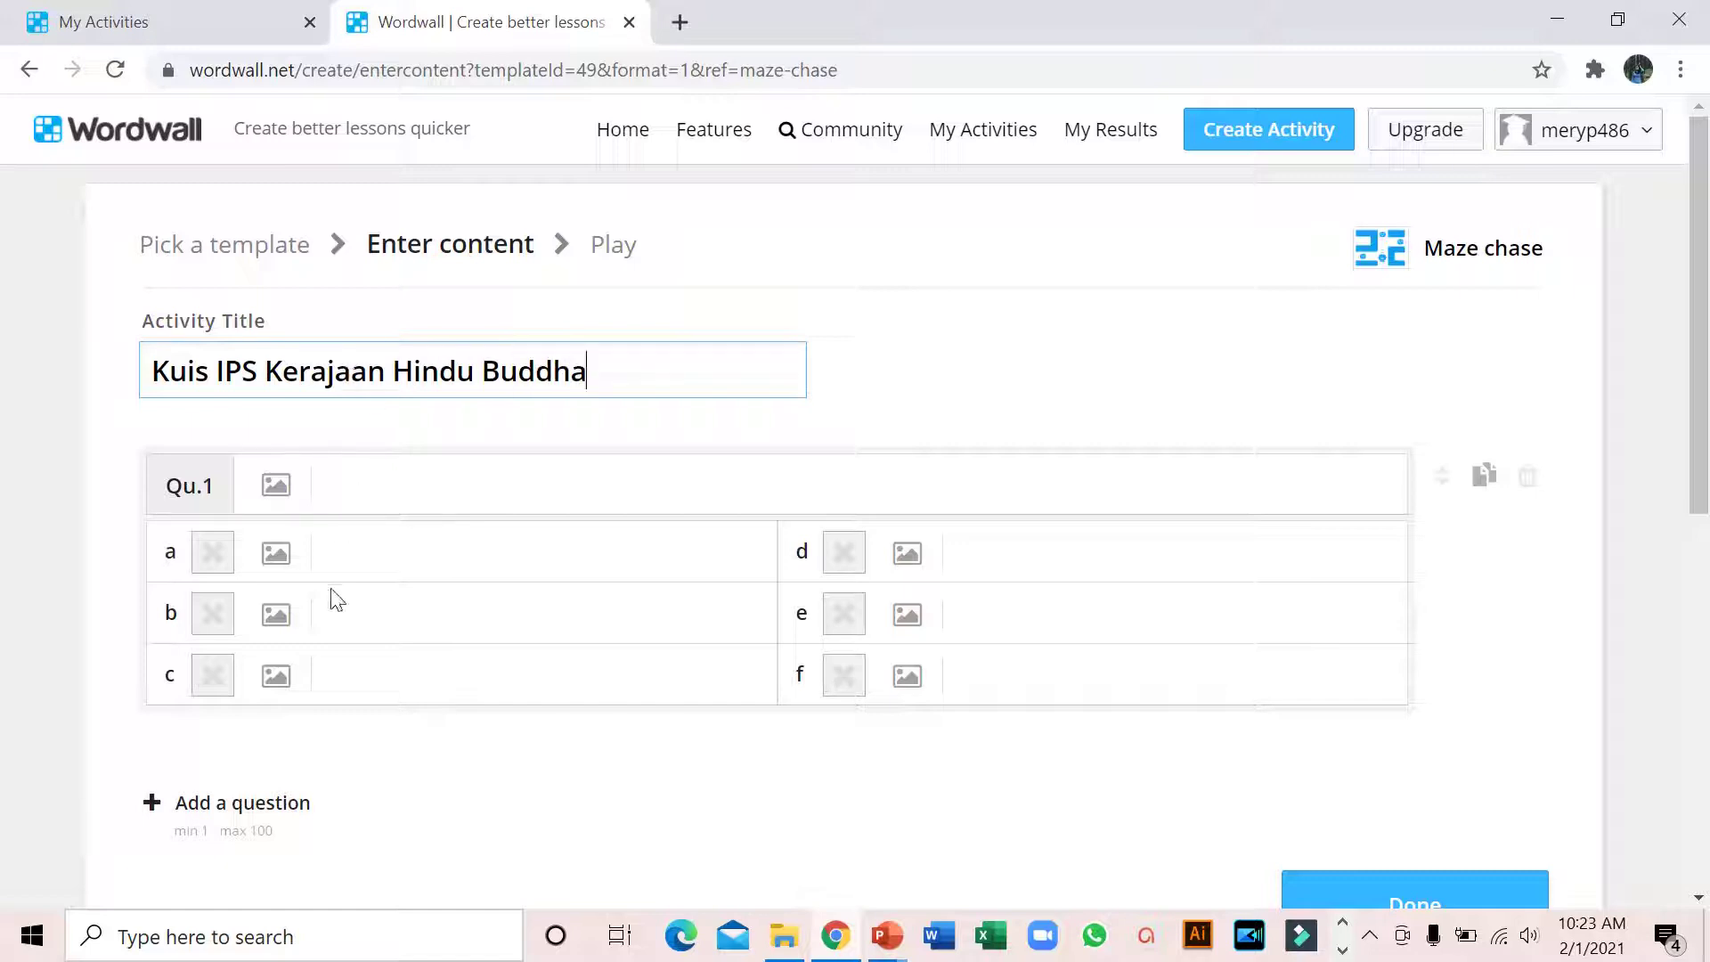
pyautogui.click(388, 486)
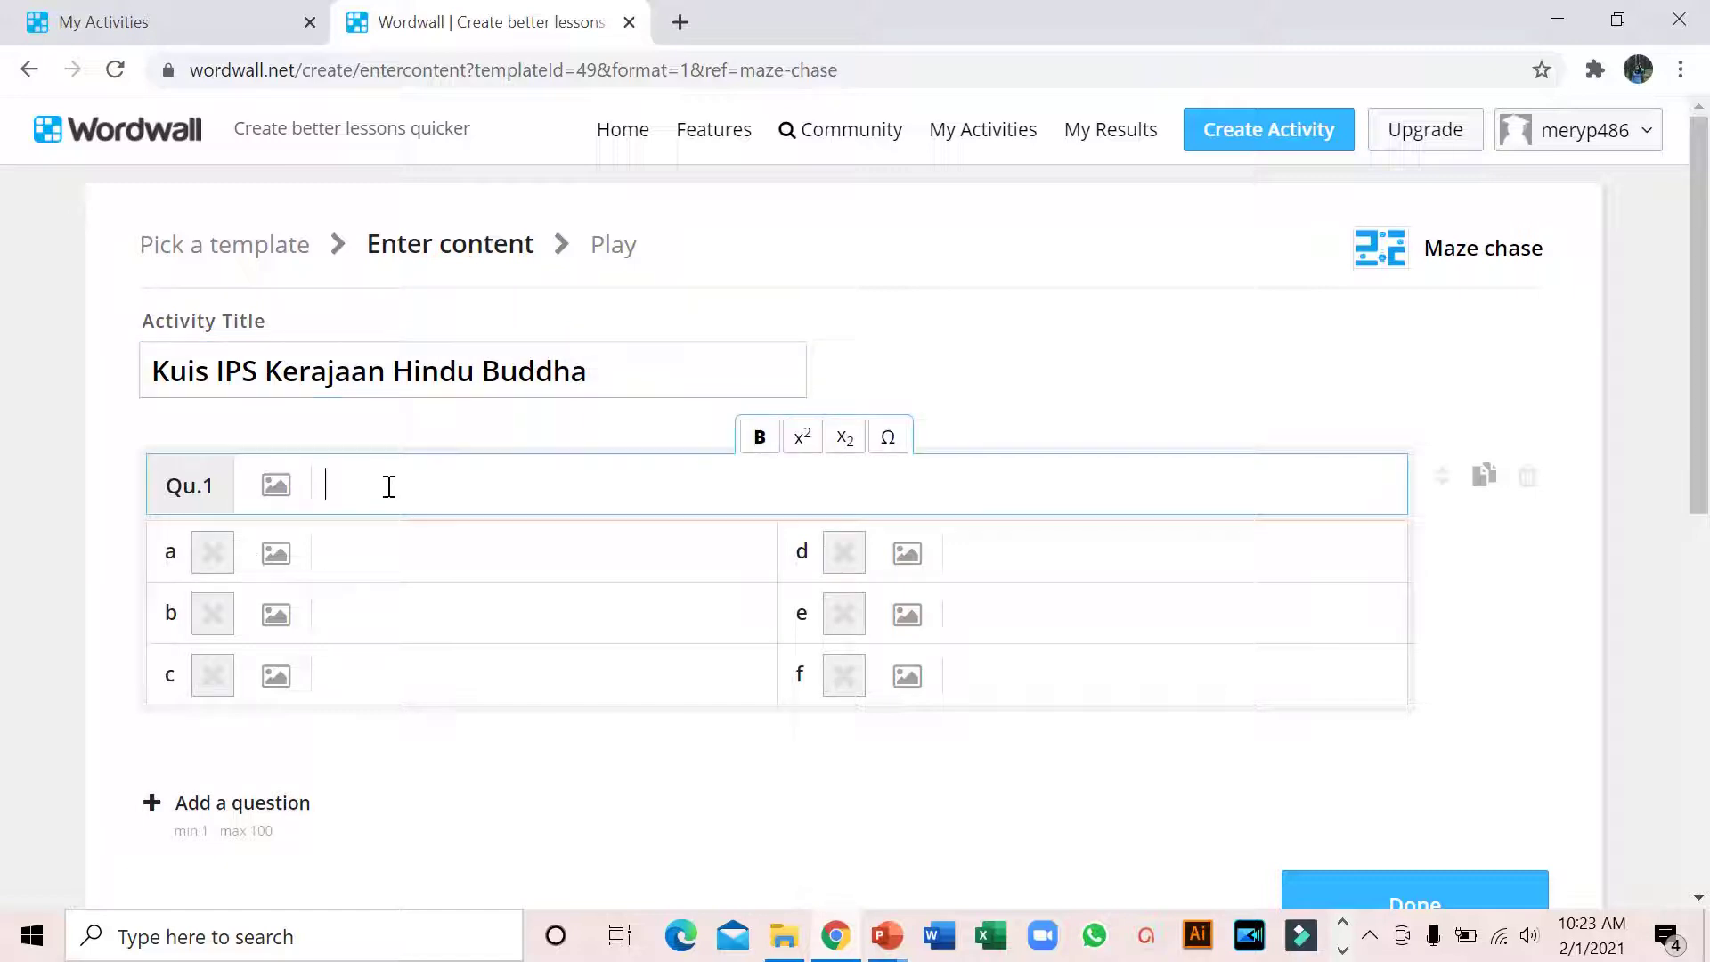
pyautogui.click(283, 488)
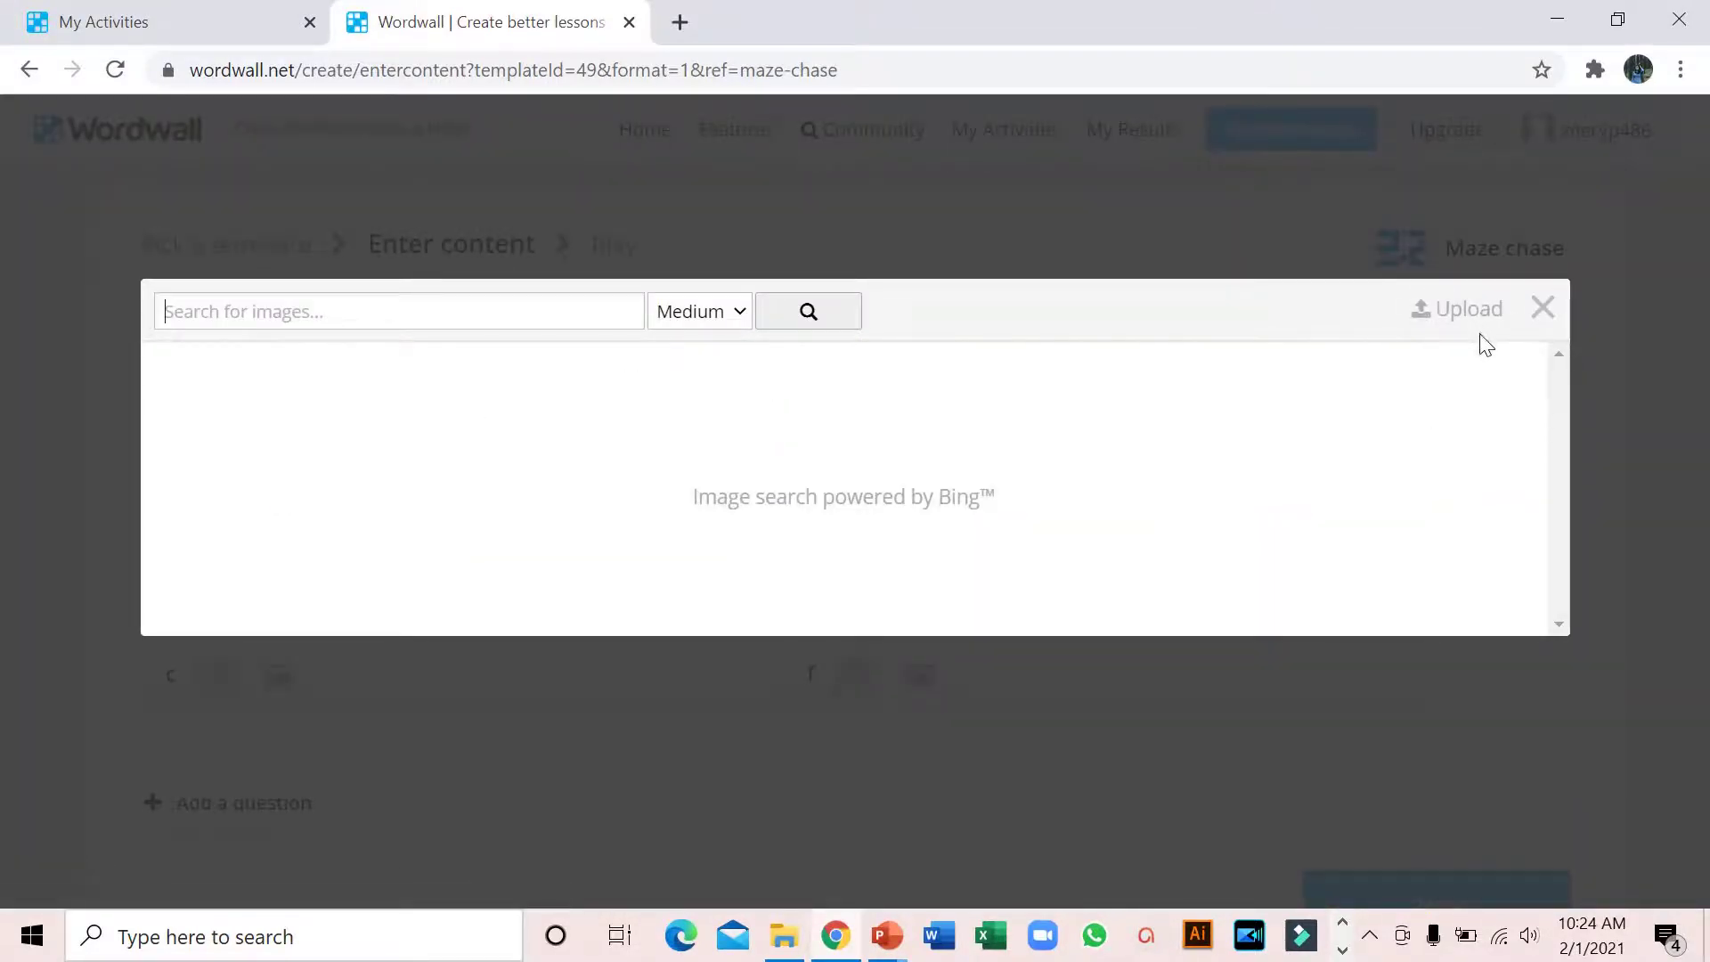
pyautogui.click(1540, 311)
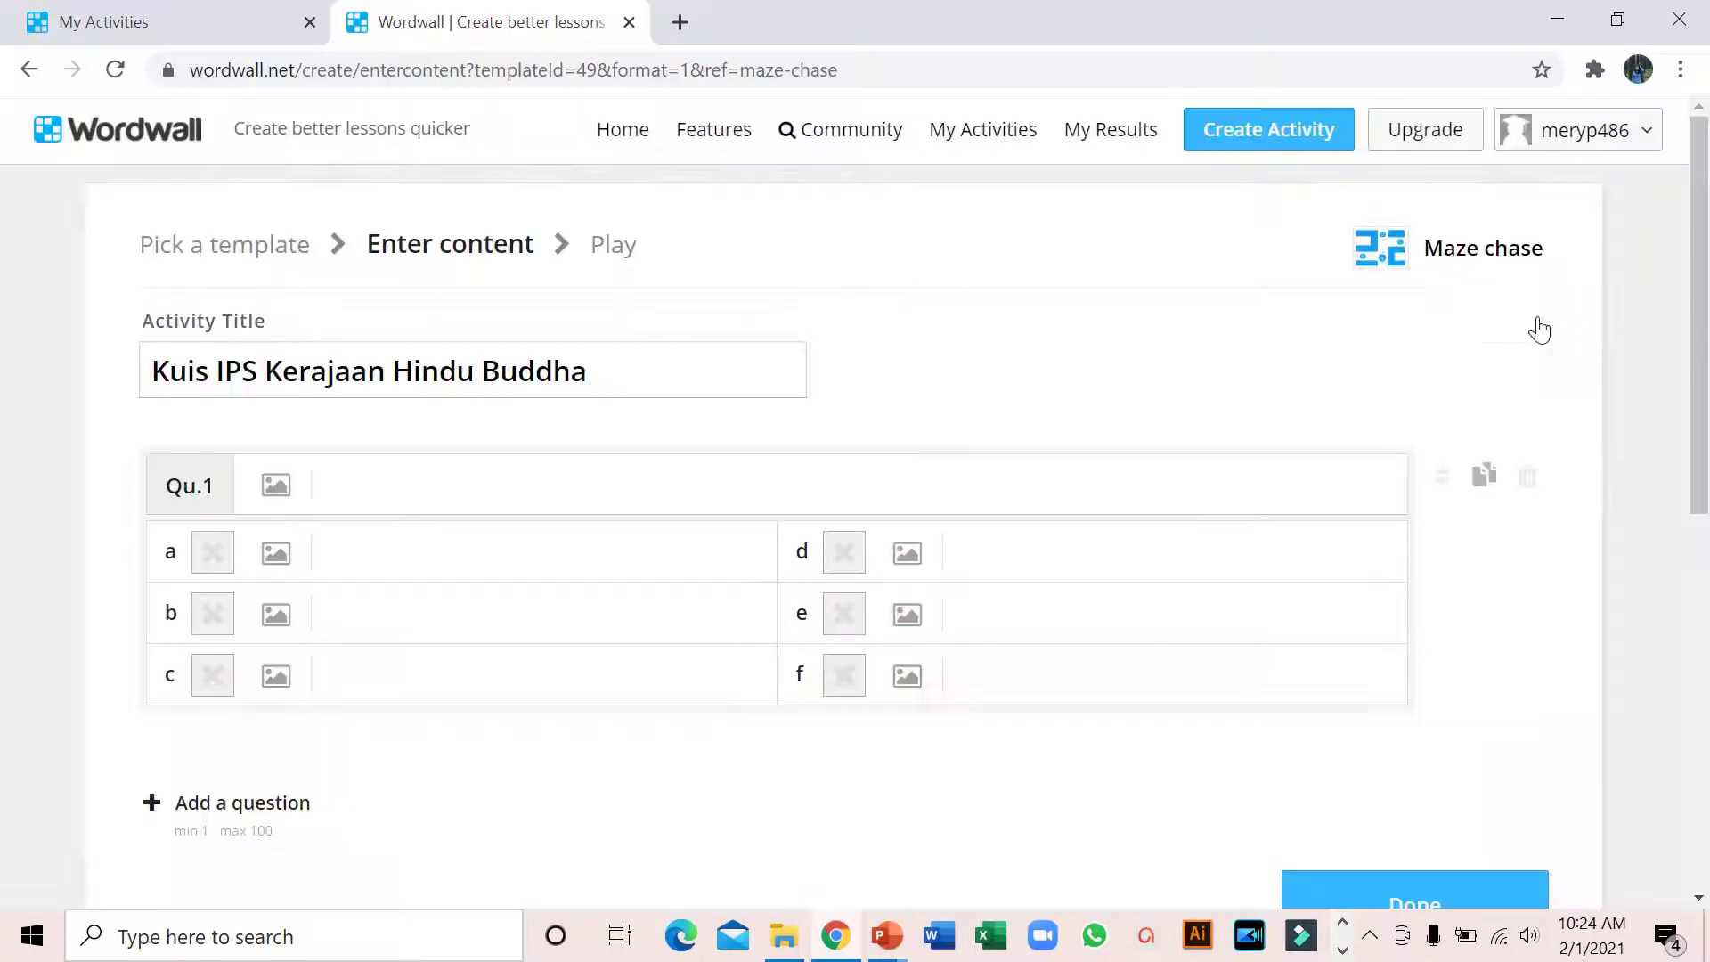
# Enter "Agama yang terlebih dahulu masuk ke Indonesia adalah. . ." as the text of question 1.
pyautogui.click(375, 483)
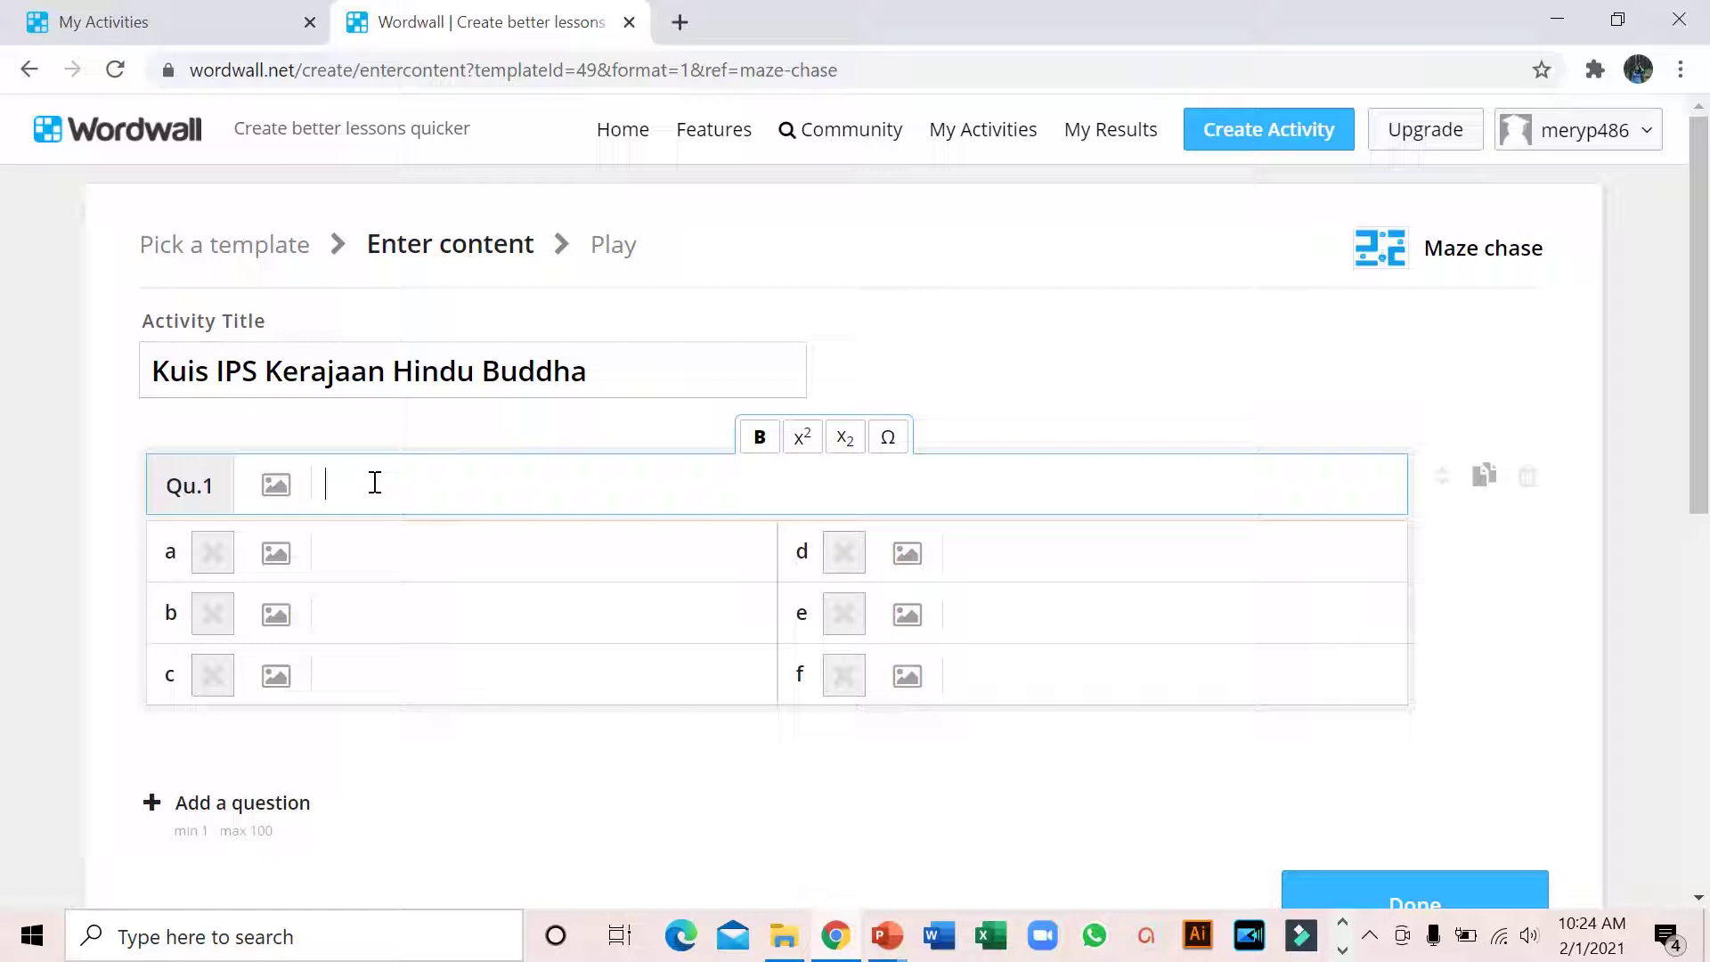
pyautogui.write('gama yang')
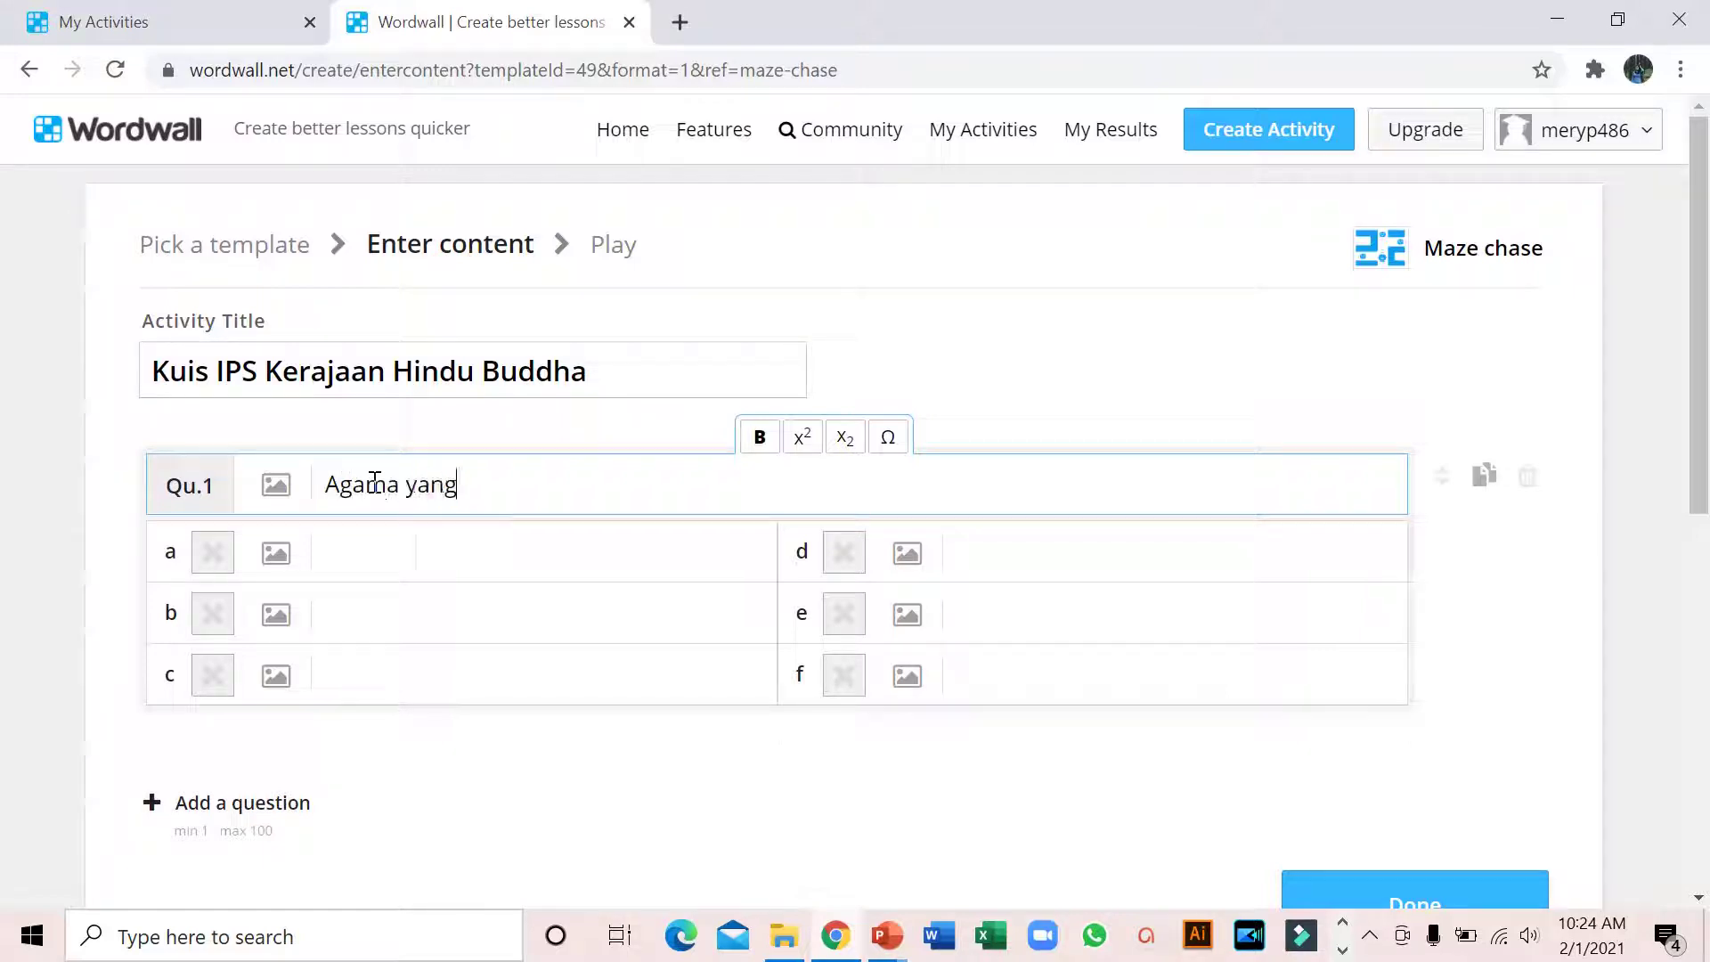
pyautogui.write(' palin')
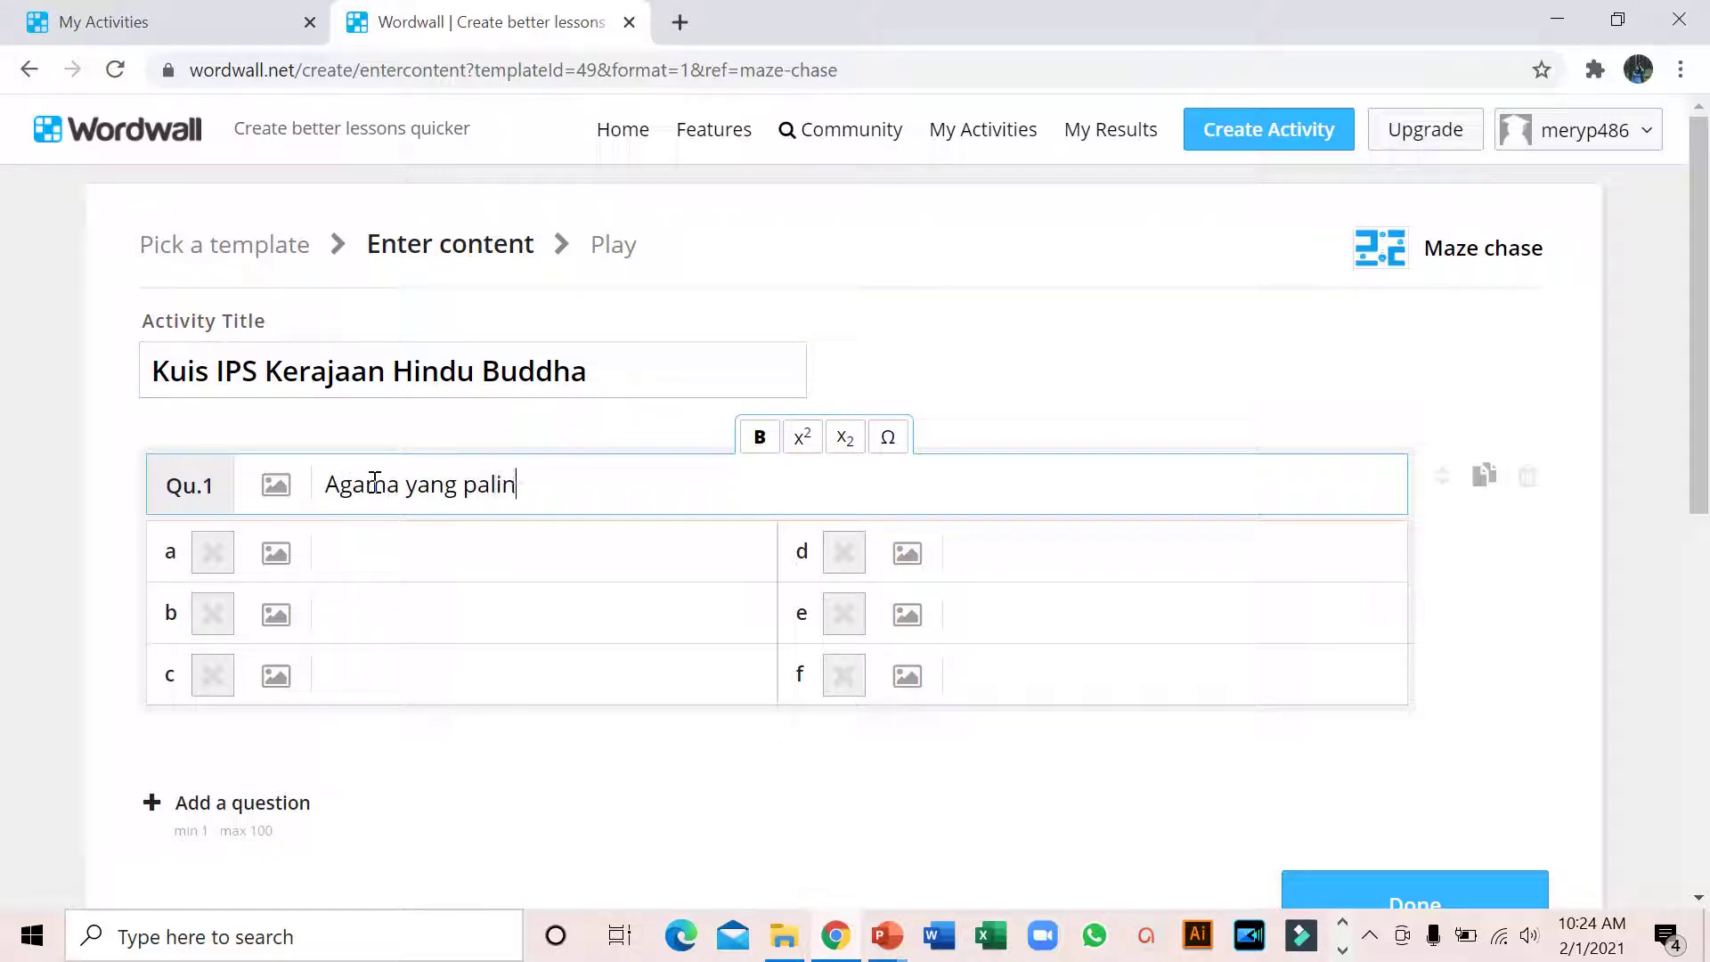
pyautogui.write('g')
pyautogui.press('BackSpace')
pyautogui.press('BackSpace')
pyautogui.press('BackSpace')
pyautogui.press('BackSpace')
pyautogui.write('terlebih ')
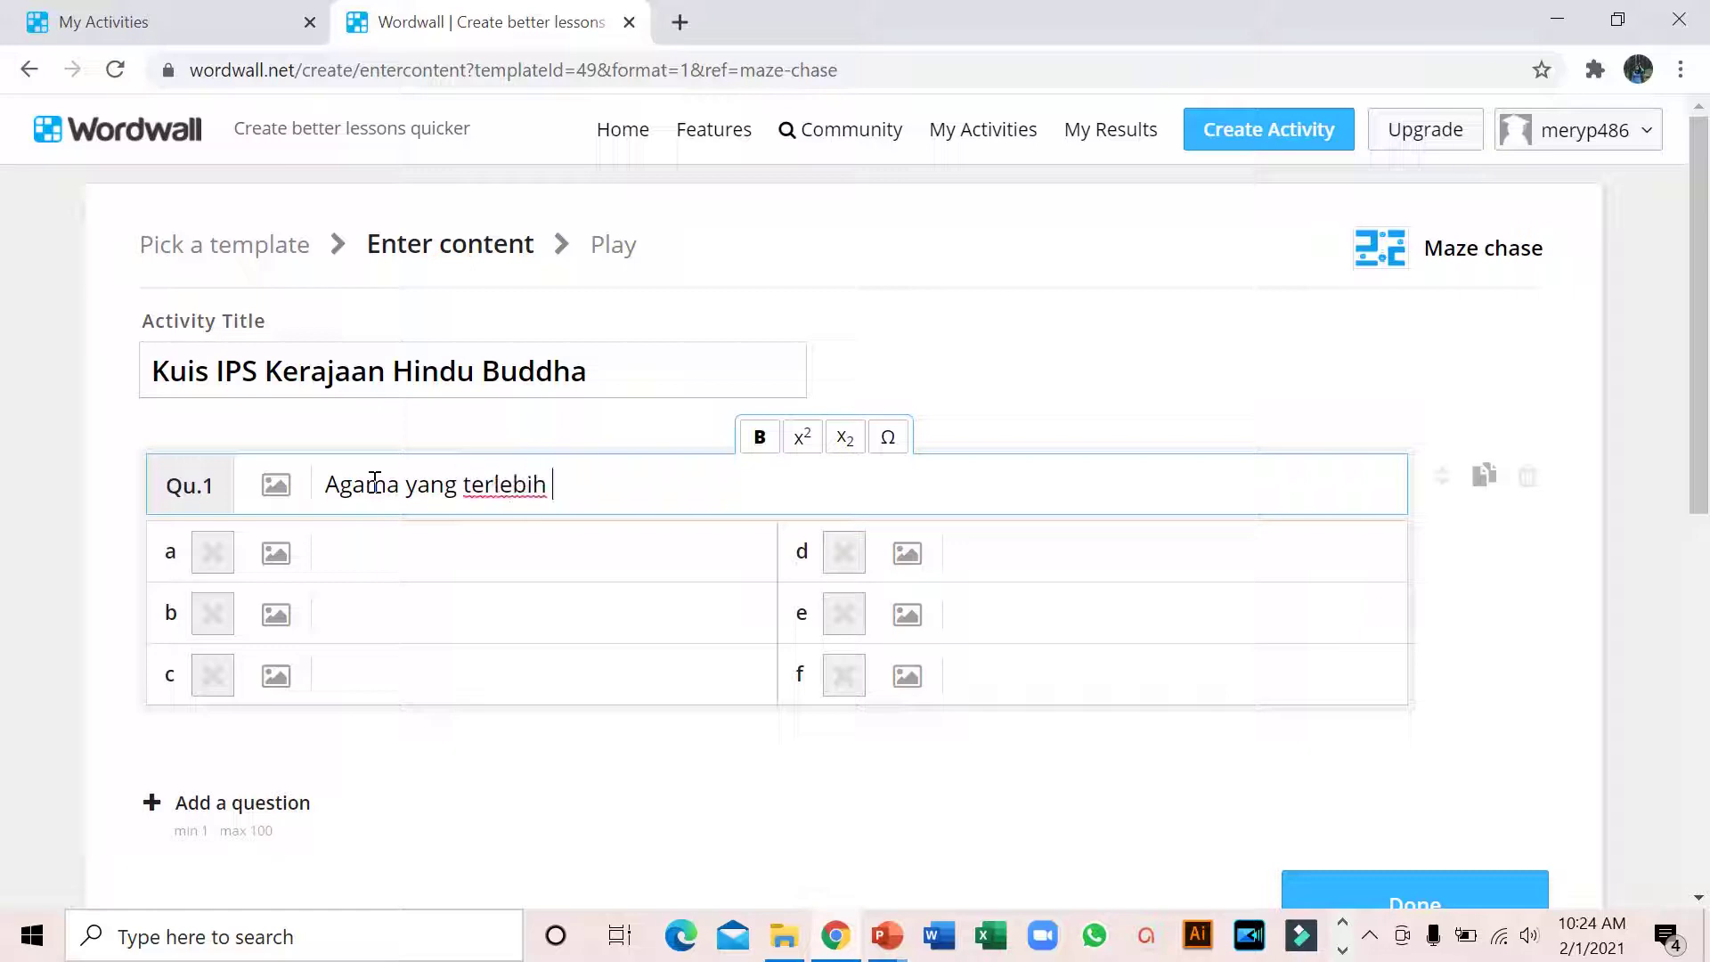
pyautogui.write('dahulu masuk')
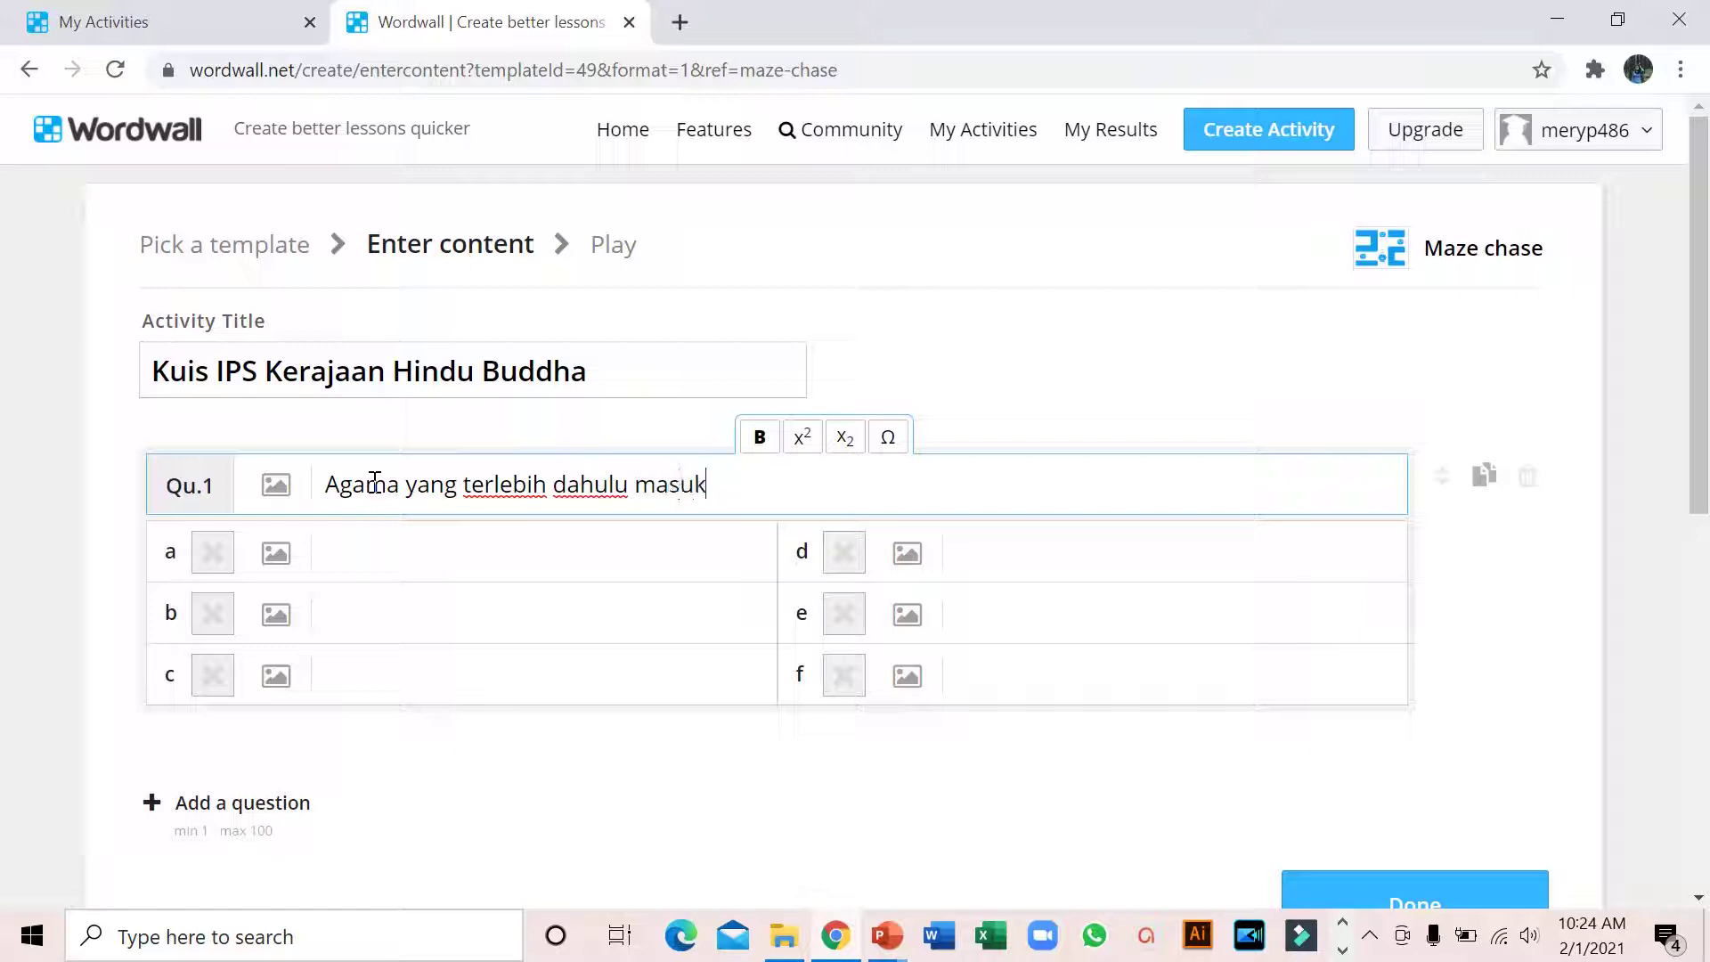
pyautogui.write(' ke Indonesia ad')
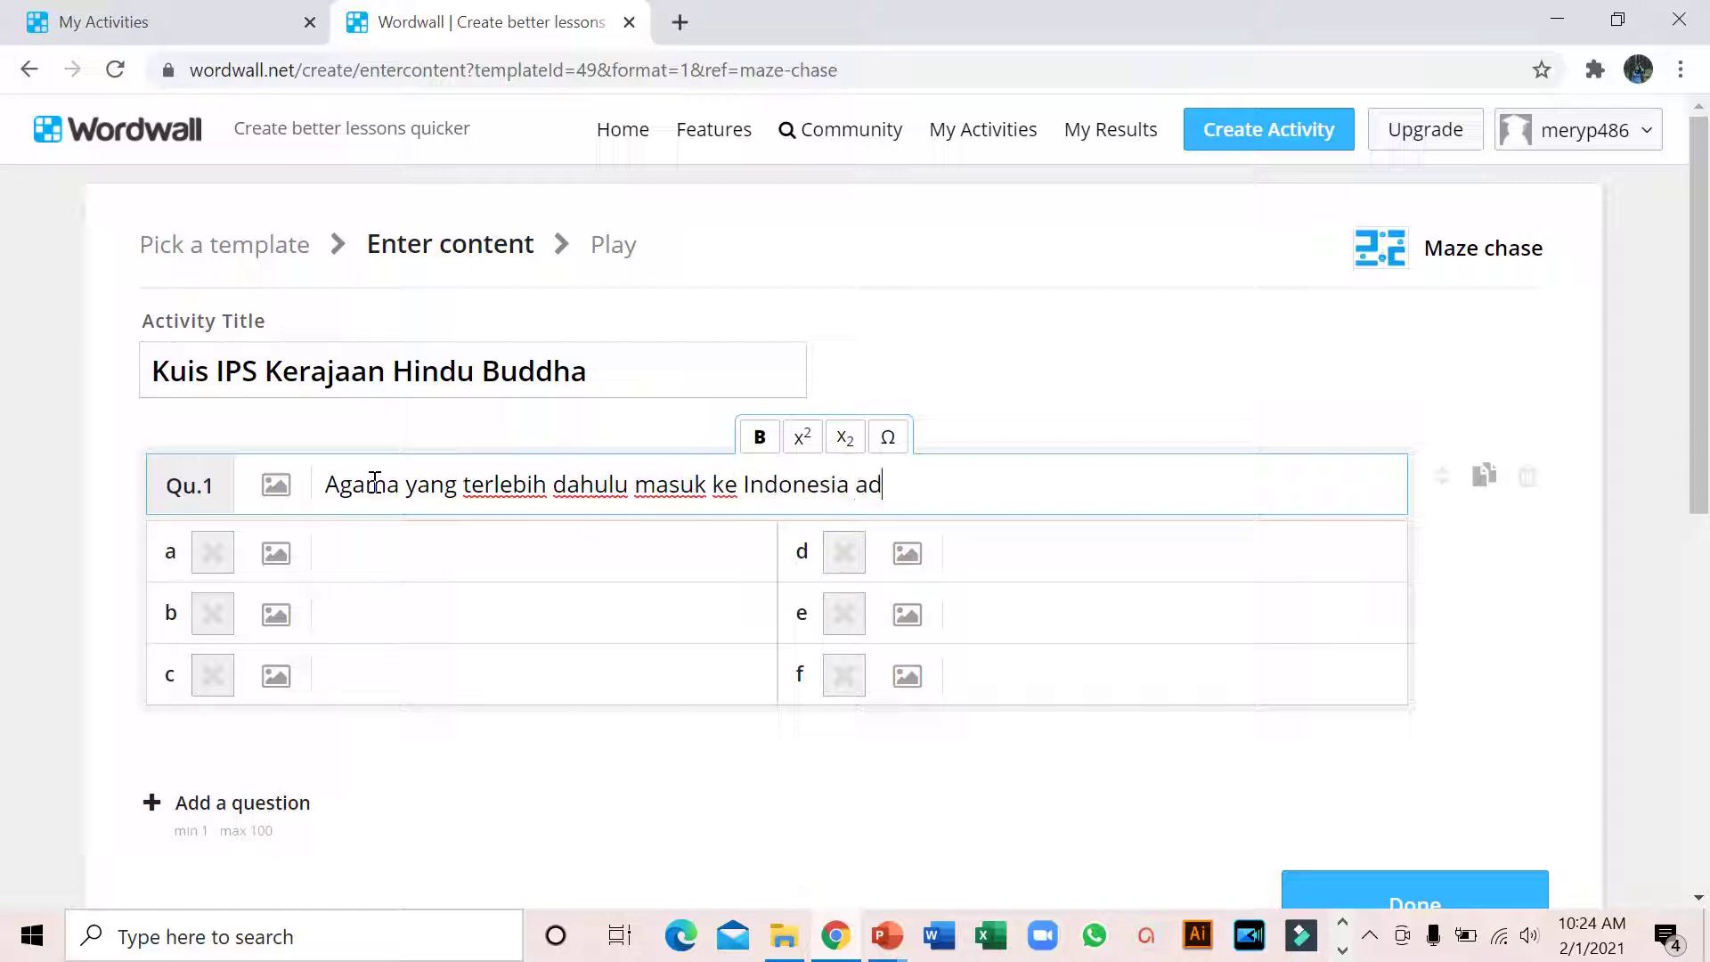
pyautogui.write('alah. . .')
# Fill in question 1's answers a "Buddha" and b "Hinddu", and mark Buddha as the correct one.
pyautogui.click(380, 575)
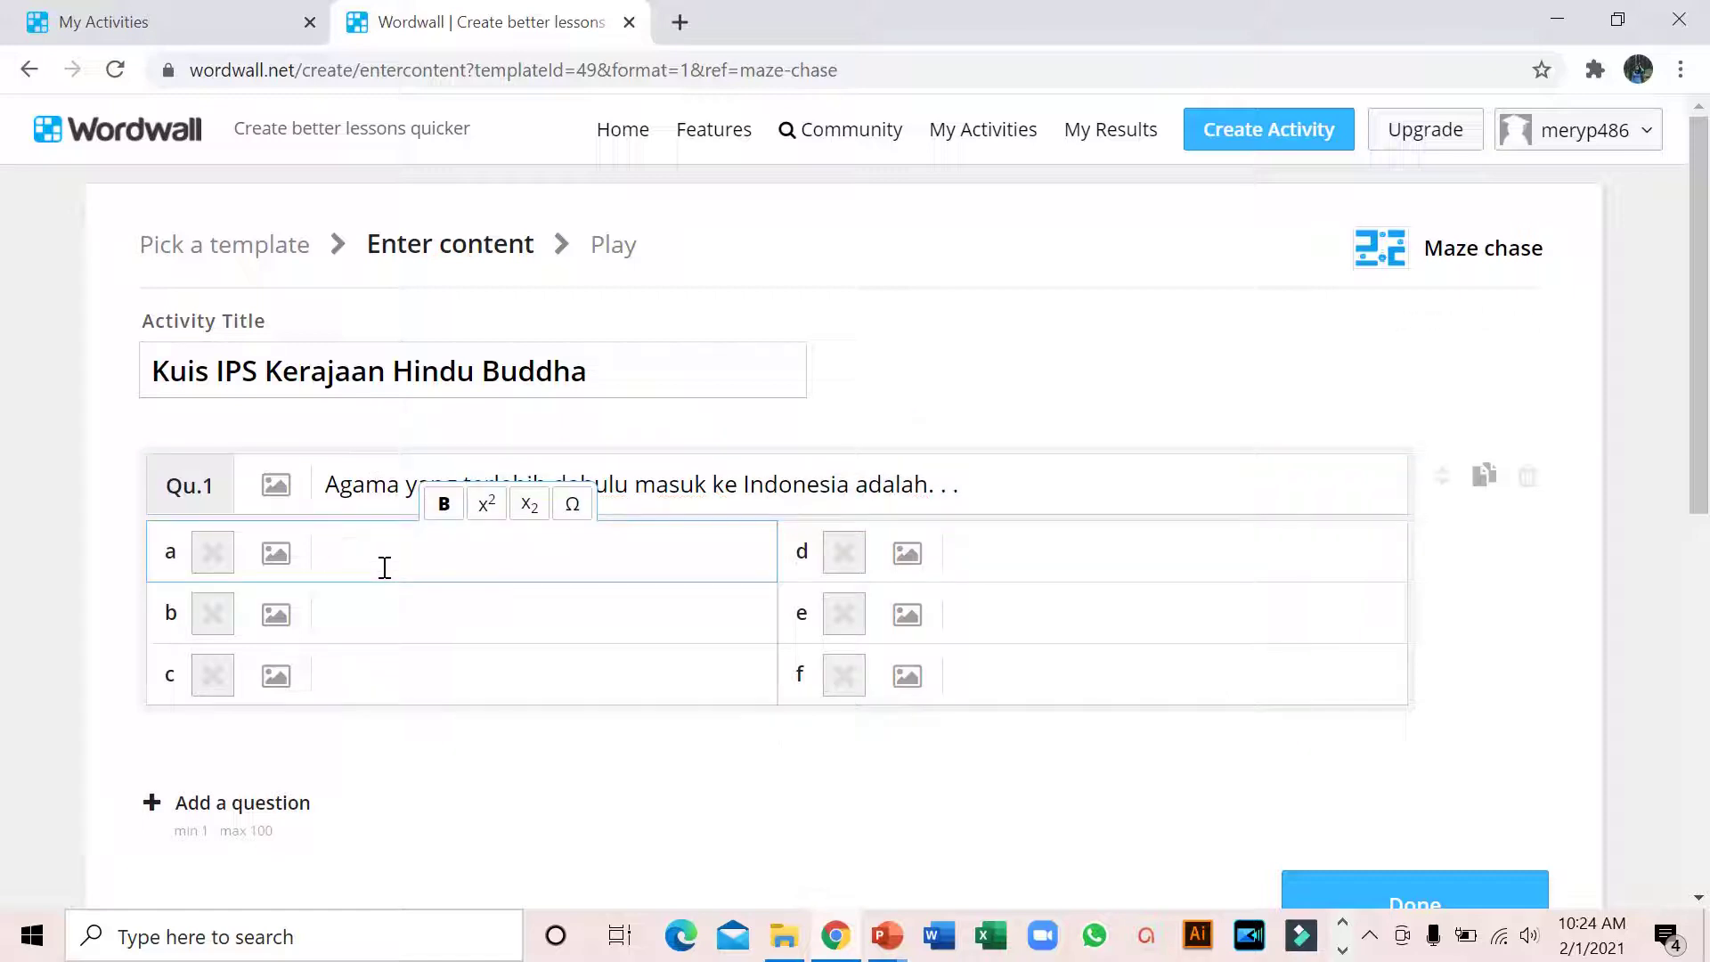
pyautogui.write('Buddha')
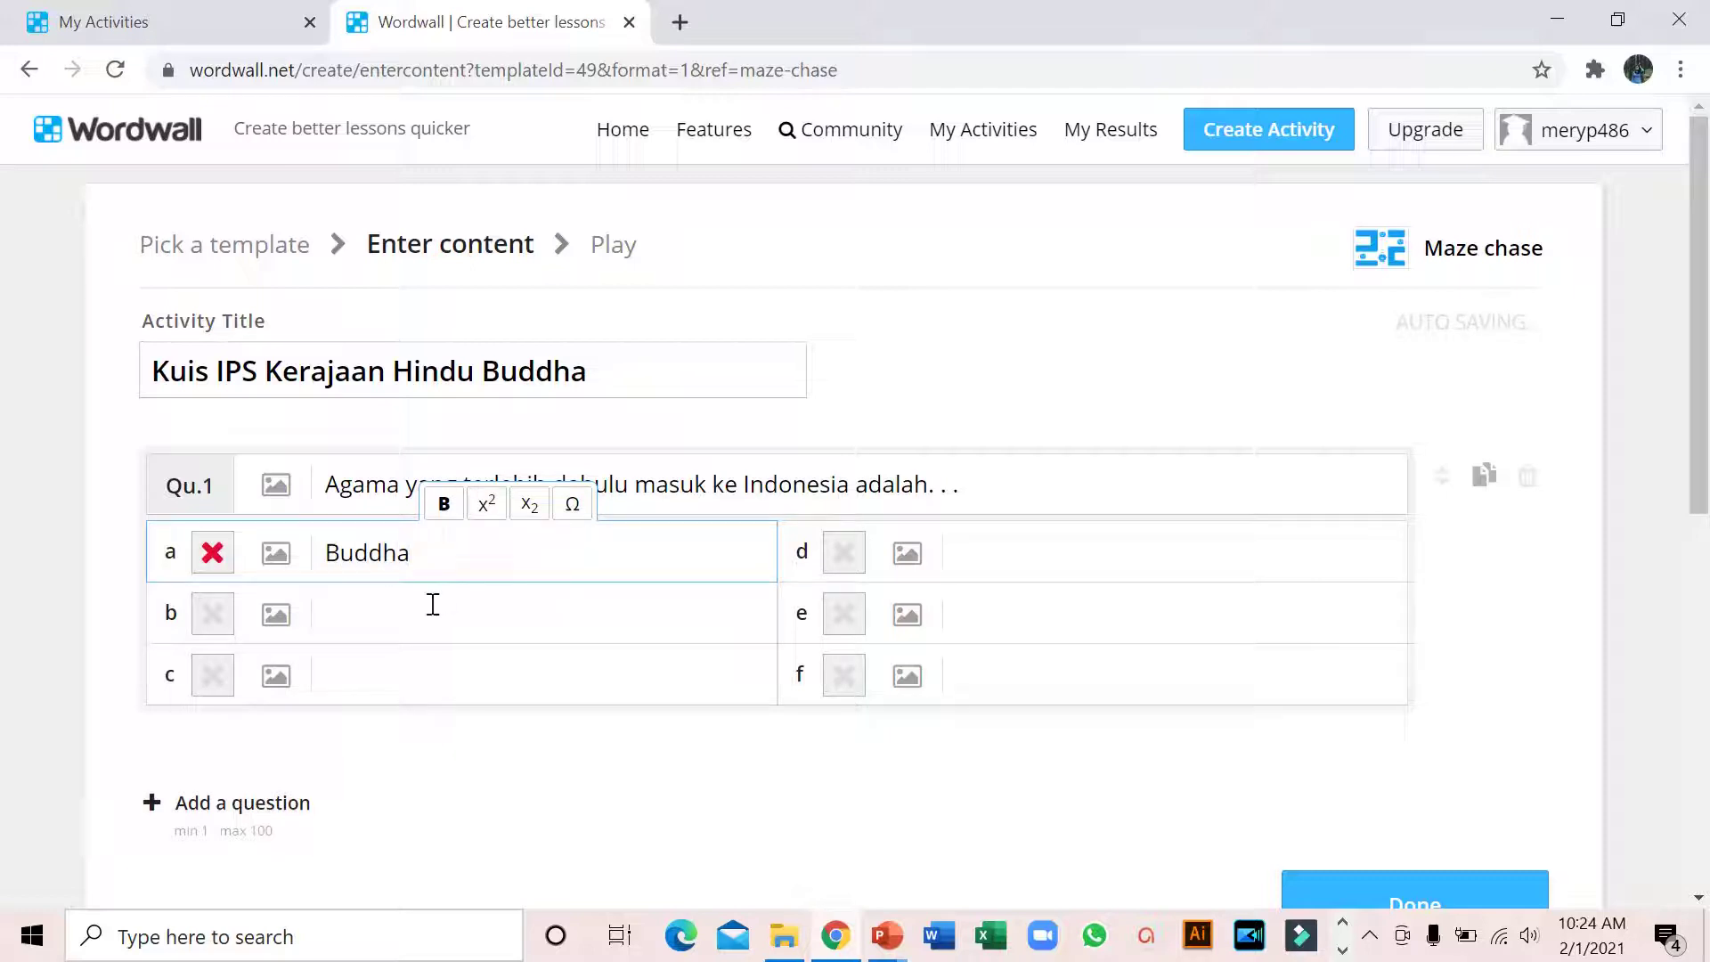
pyautogui.click(433, 605)
pyautogui.write('Hinddu')
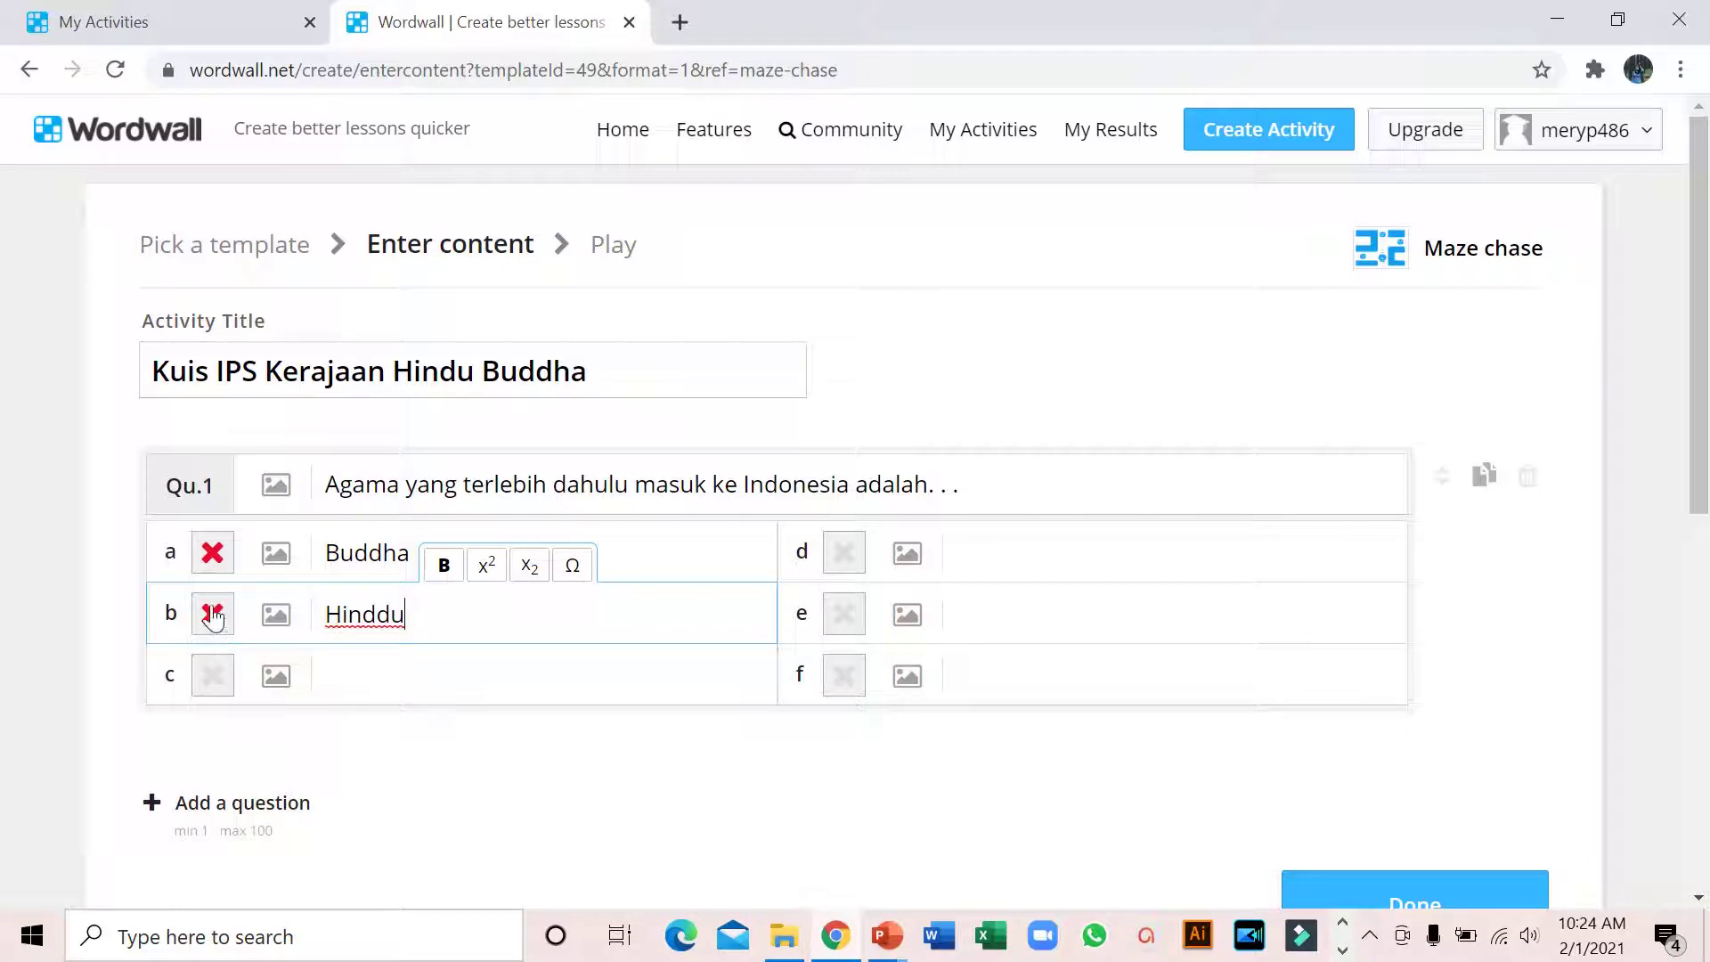
pyautogui.click(212, 553)
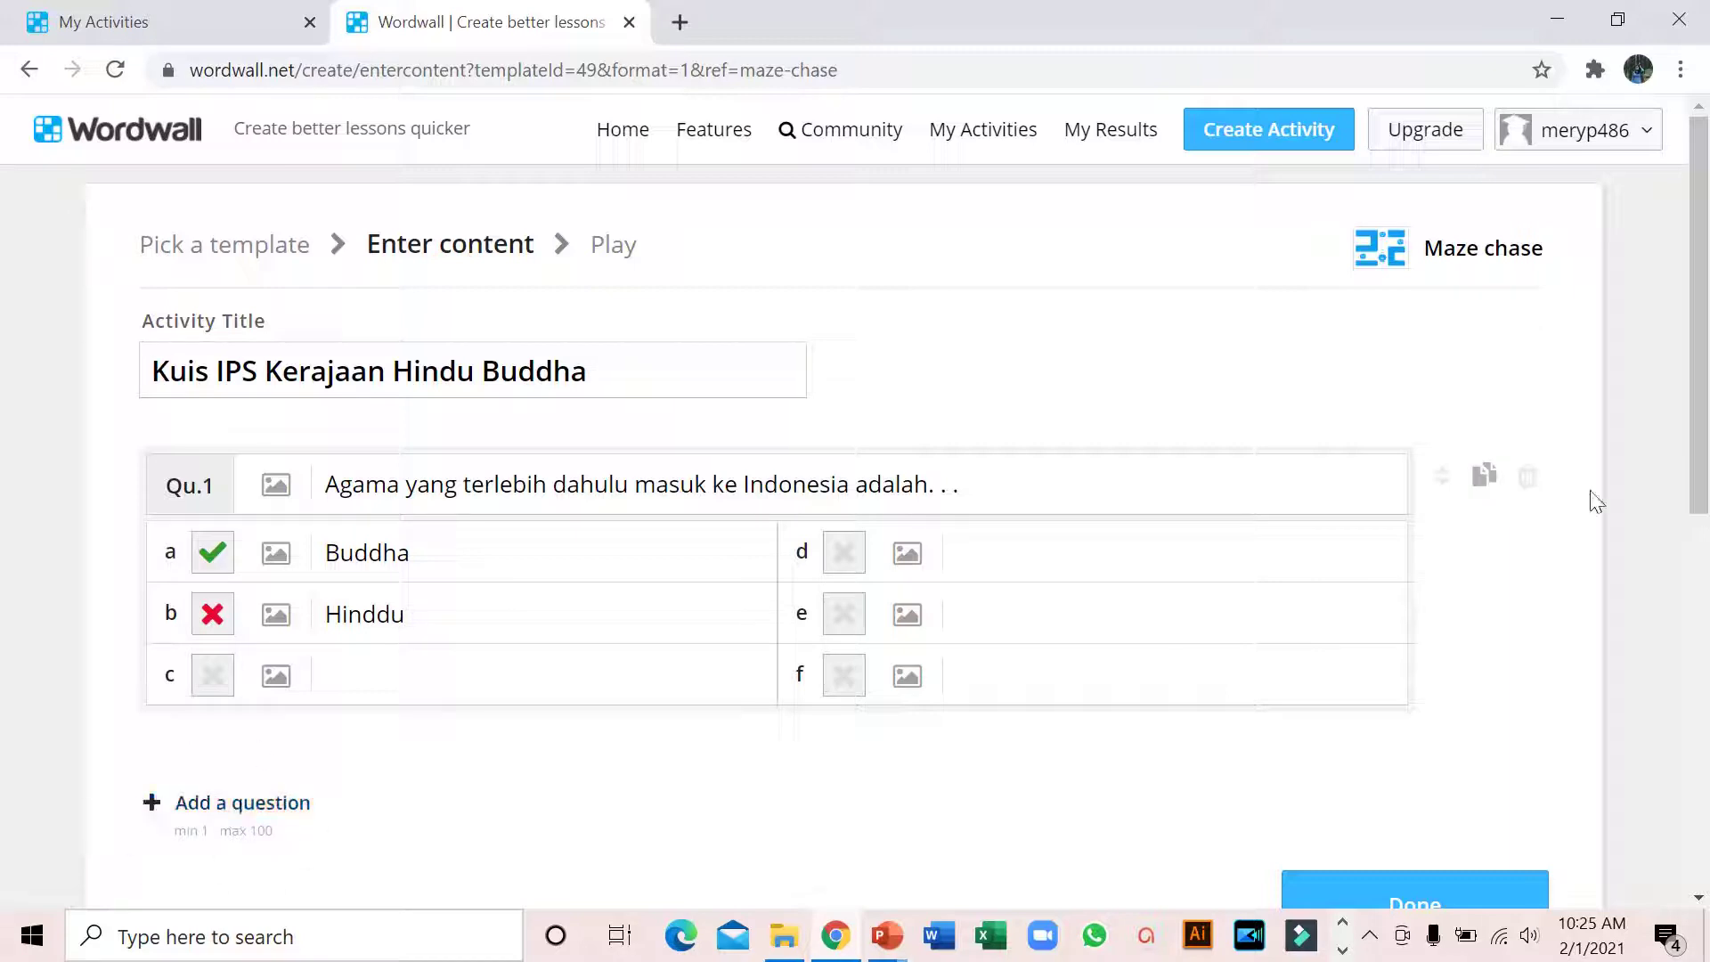
# Duplicate question 1 and reword the copy as "Agama yang persebarannya lebih cepat di Indonesia adalah. . .".
pyautogui.click(1475, 489)
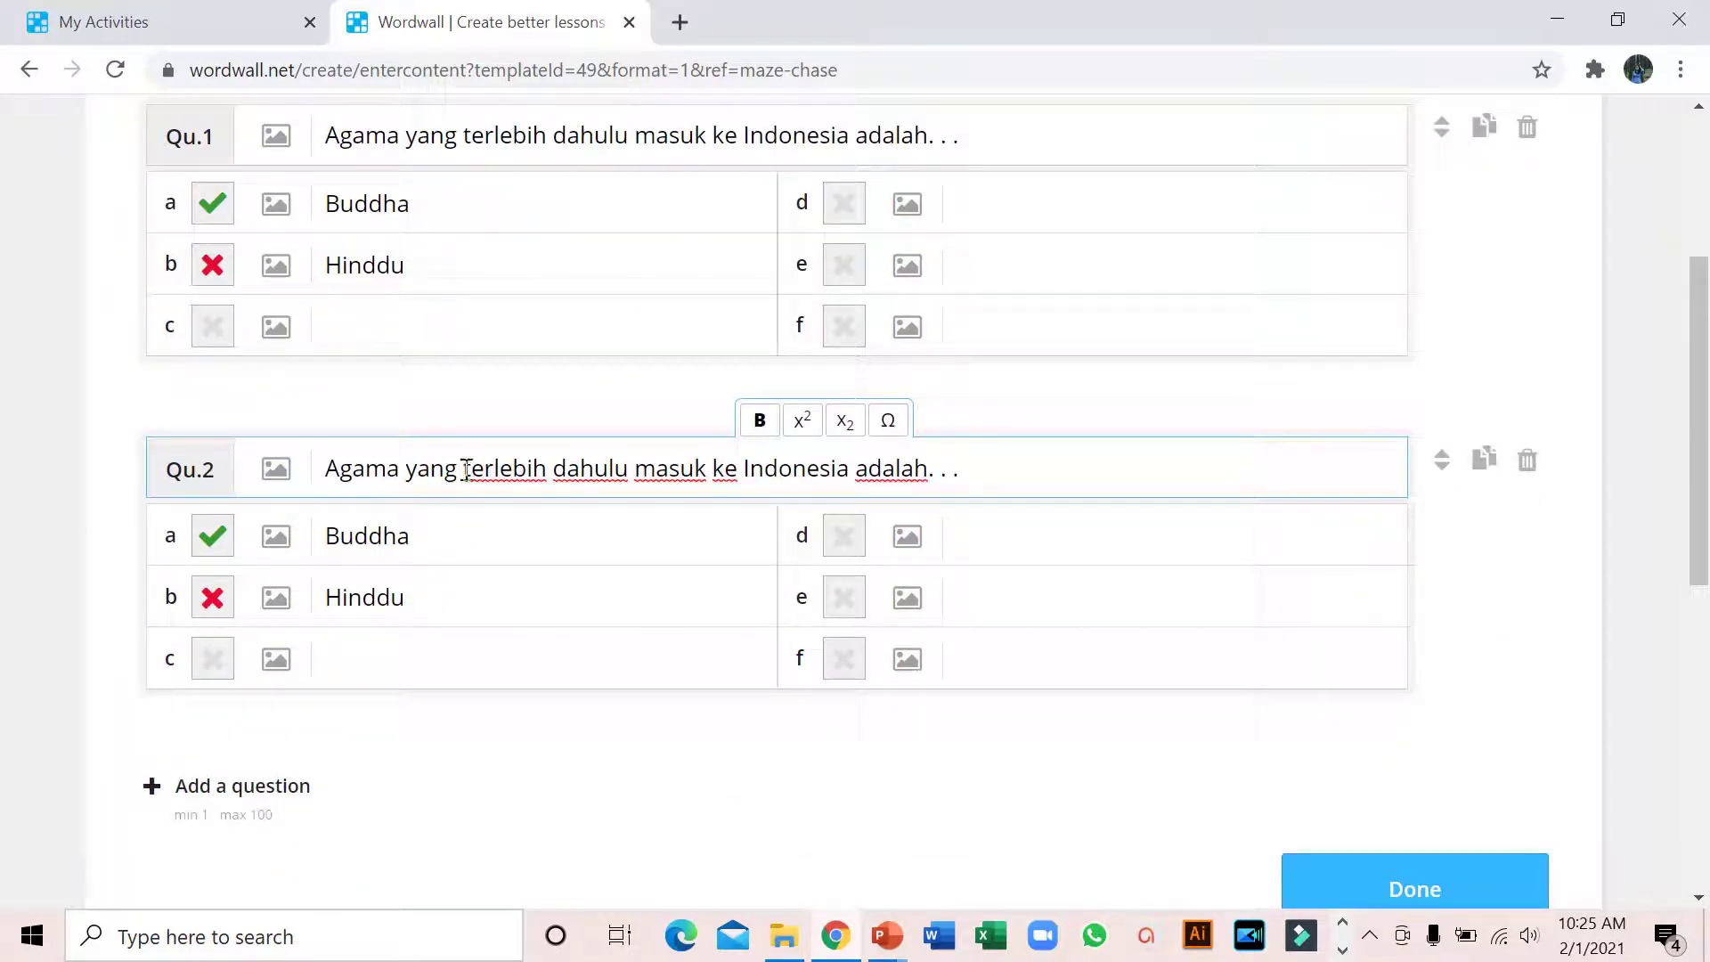
pyautogui.moveTo(465, 470)
pyautogui.mouseDown()
pyautogui.moveTo(689, 470)
pyautogui.moveTo(471, 476)
pyautogui.mouseUp()
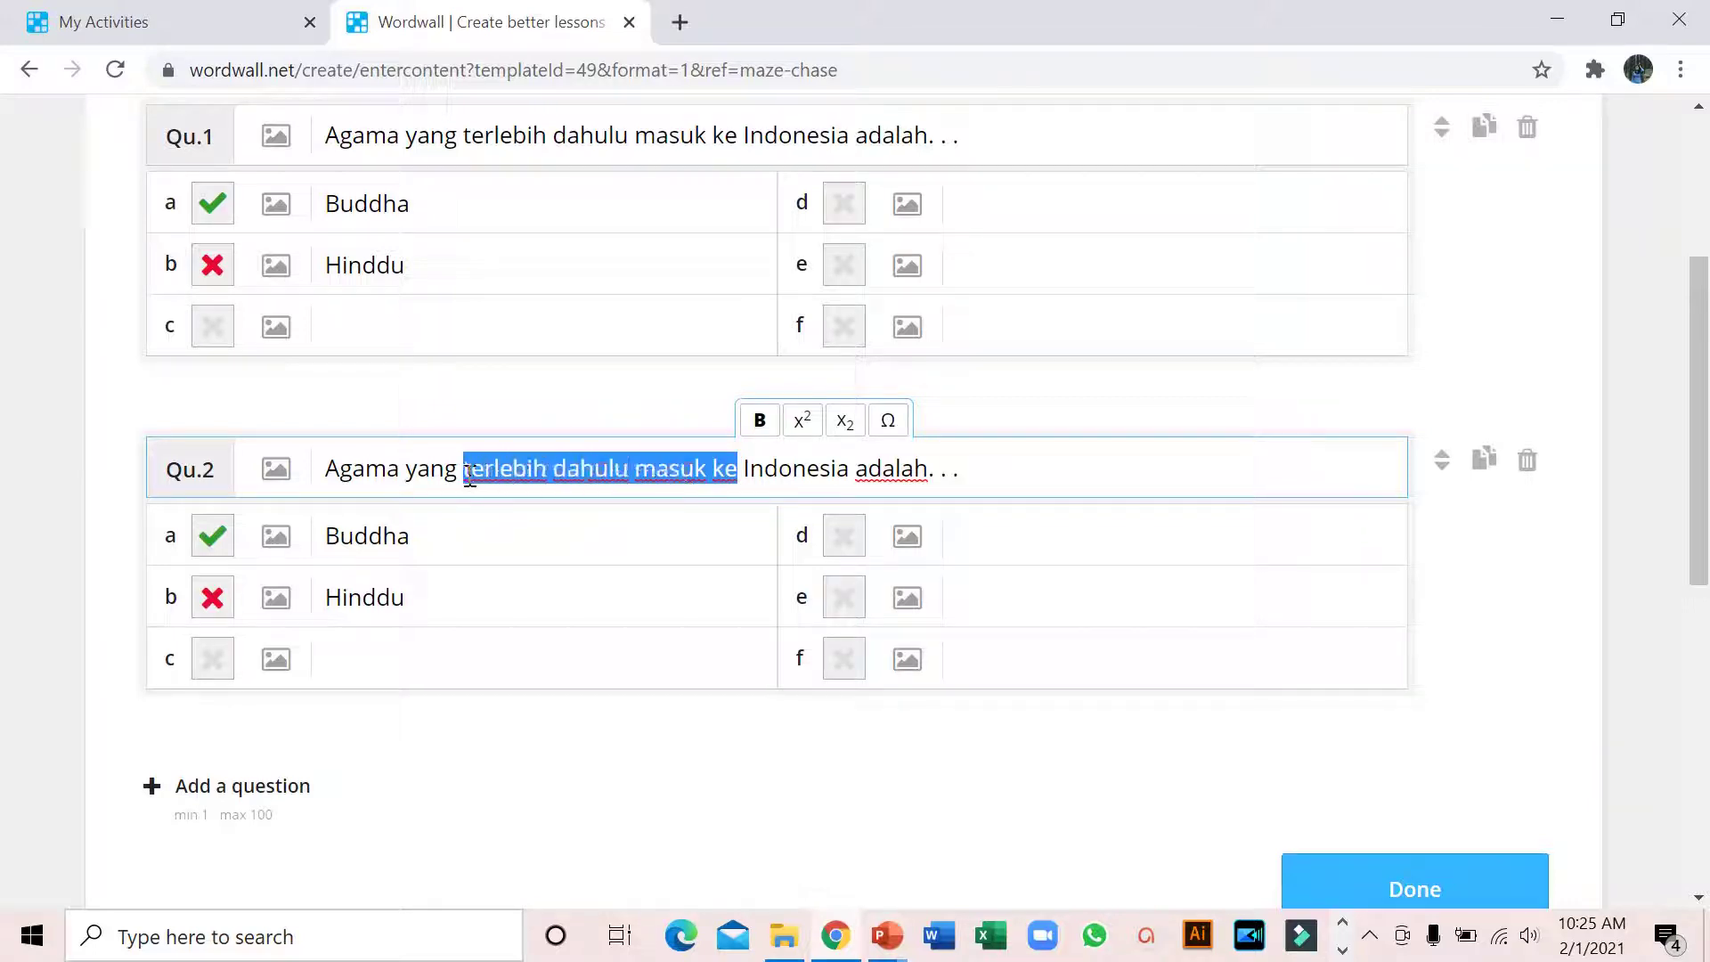
pyautogui.write('perseb')
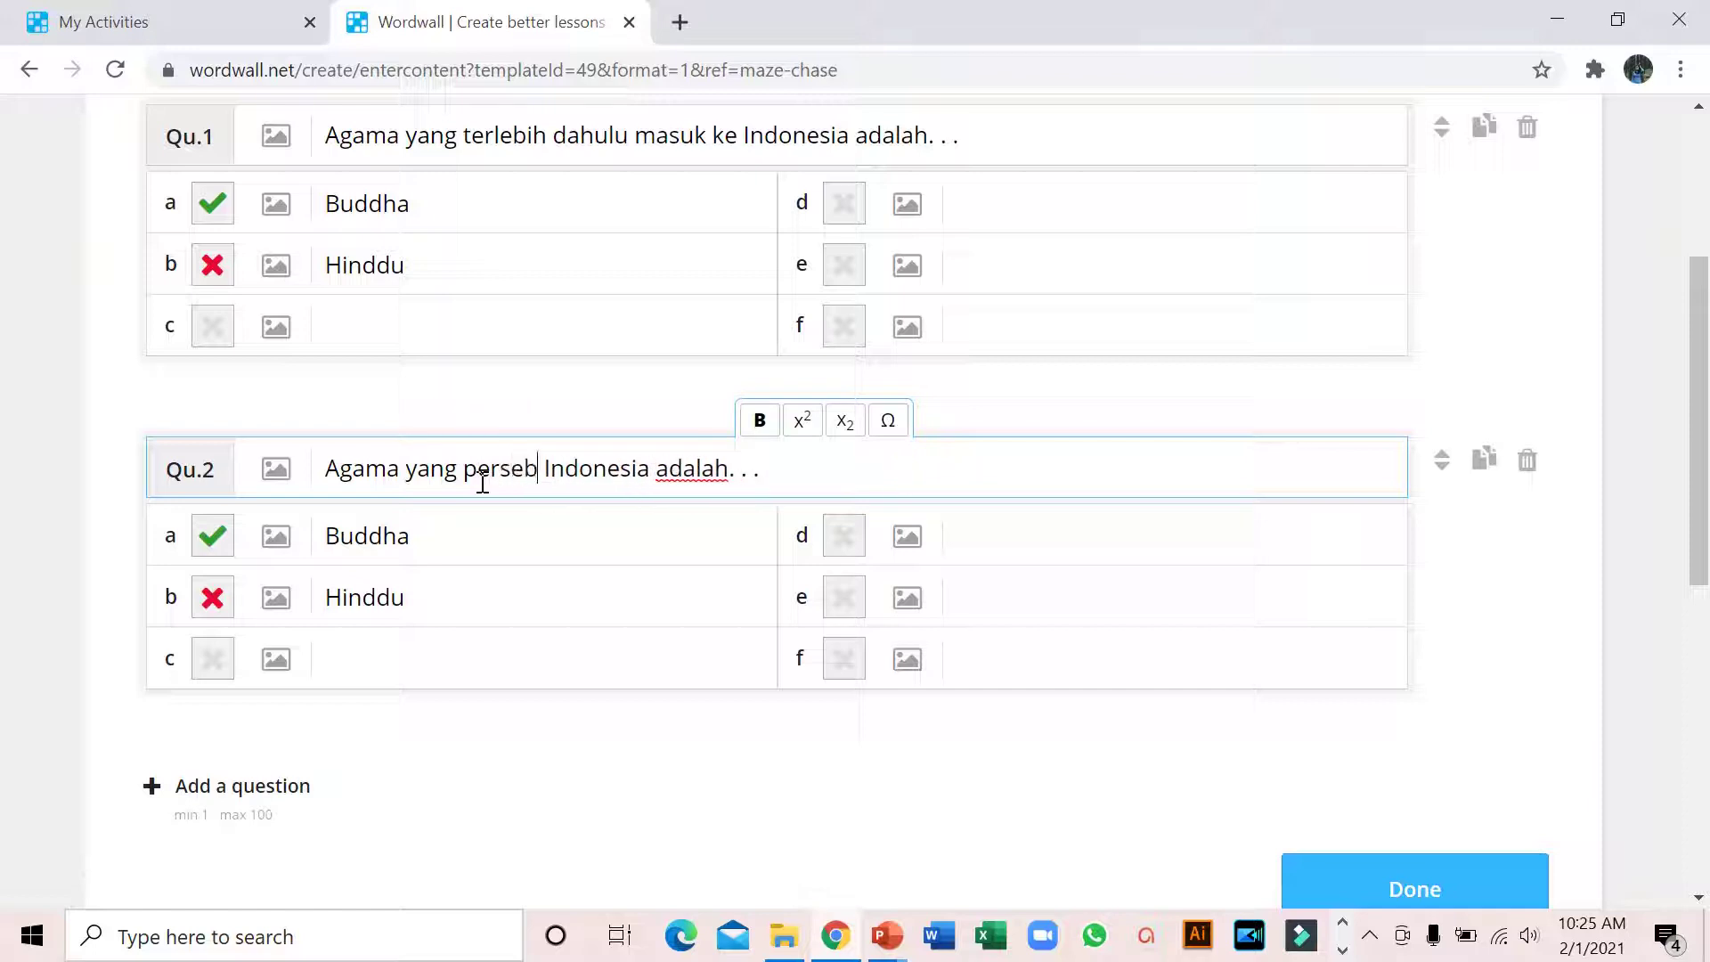
pyautogui.write('arannya leb')
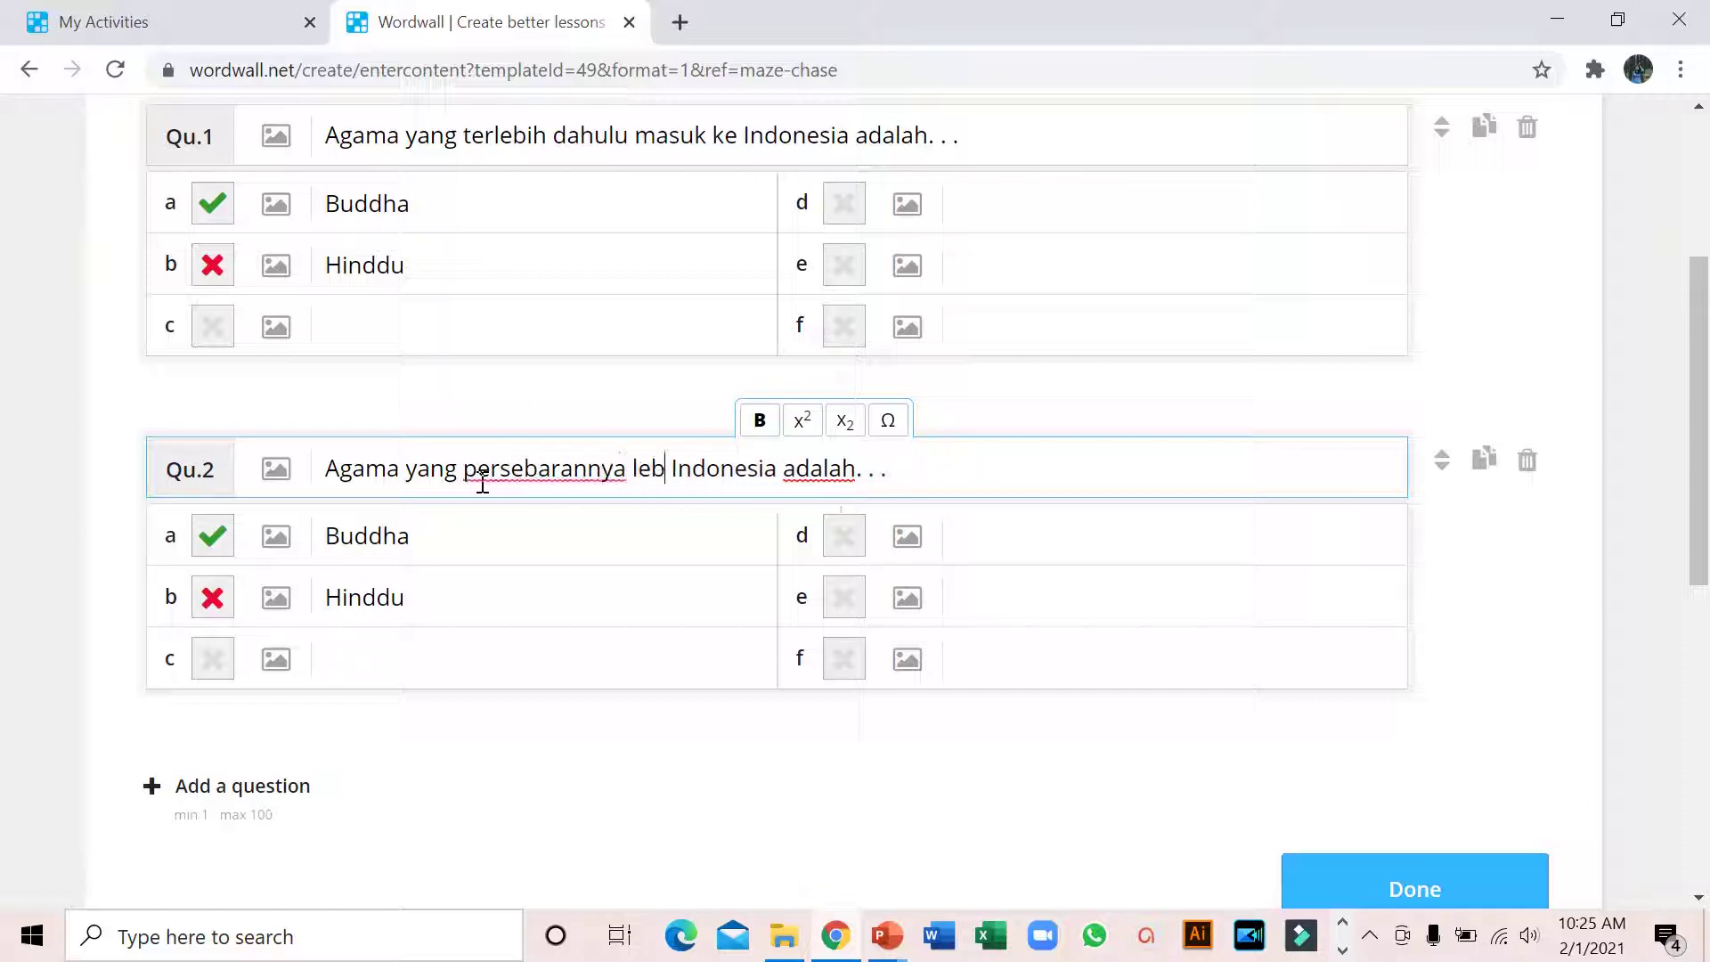
pyautogui.write('ih cepat')
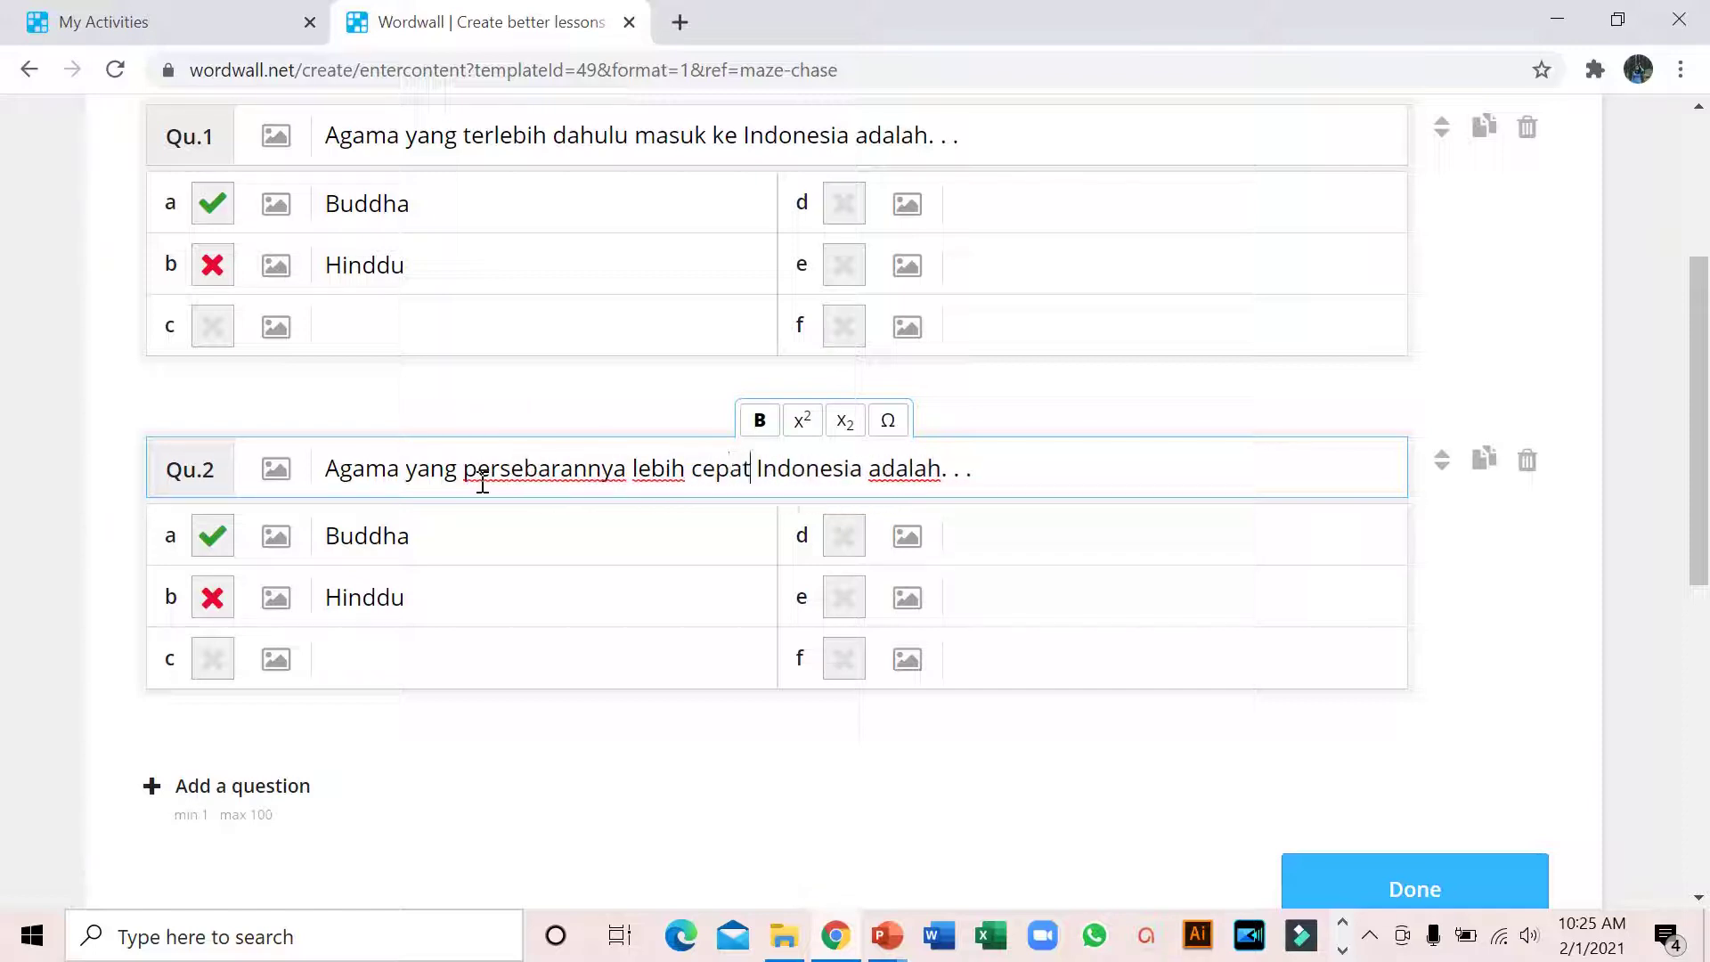
pyautogui.write(' di')
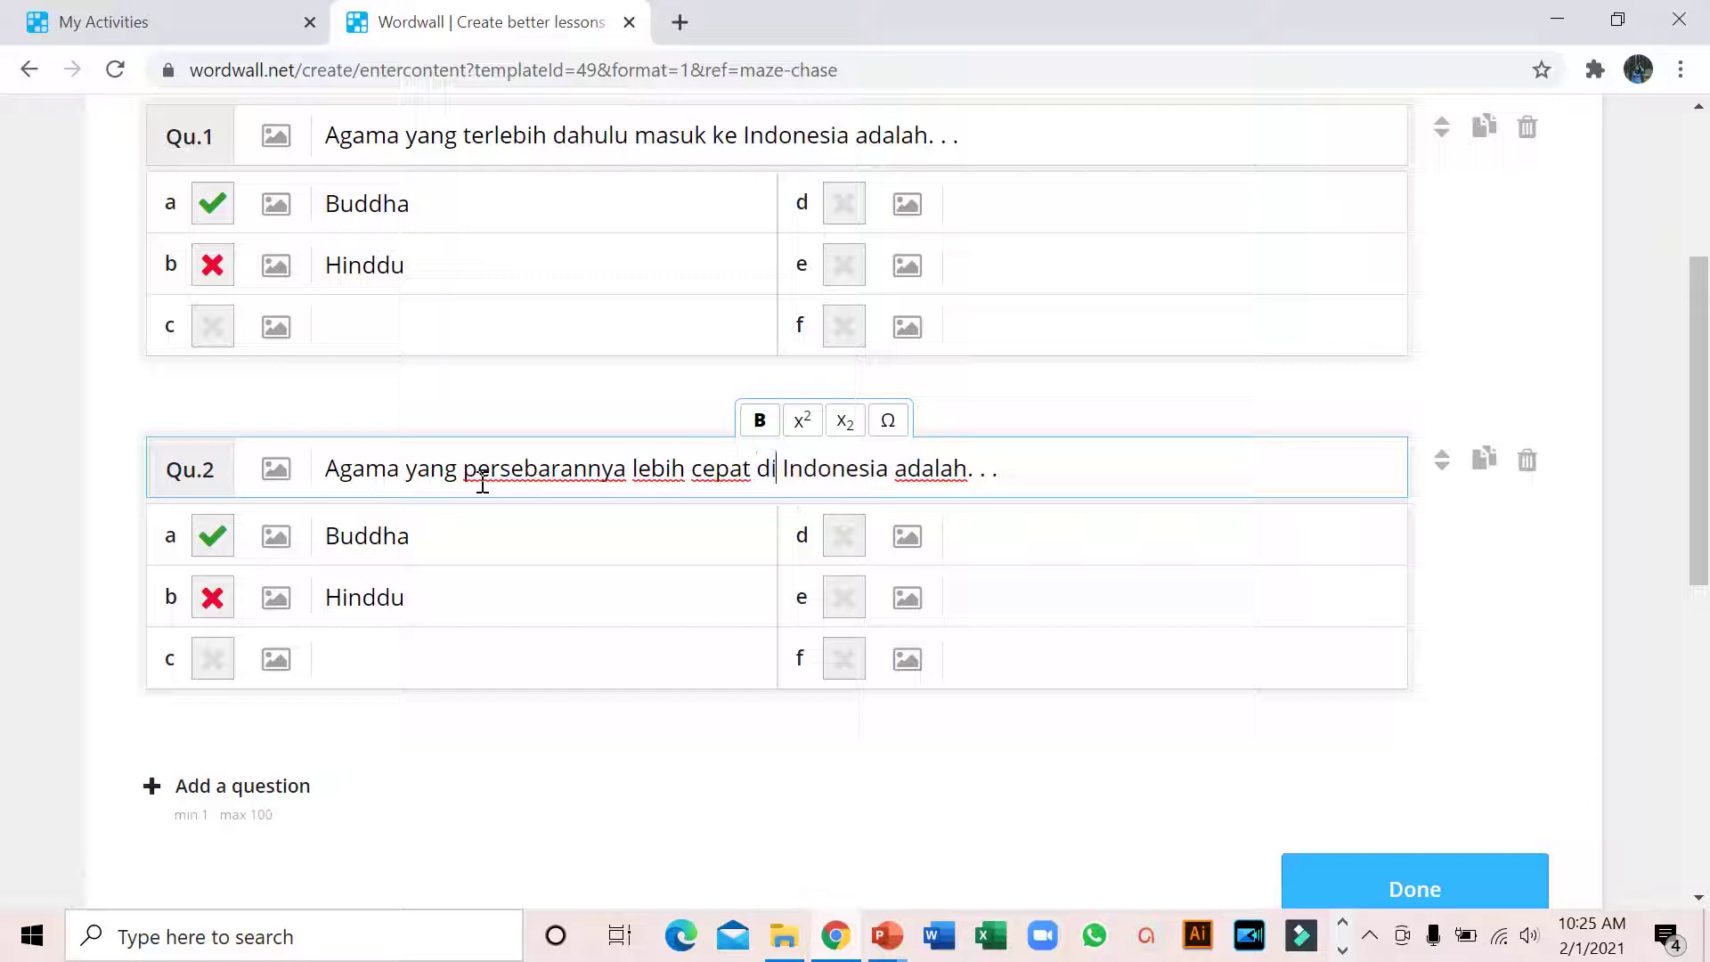
# Make Hinddu instead of Buddha the correct answer of question 2 and finish entering the content.
pyautogui.click(215, 600)
pyautogui.click(214, 537)
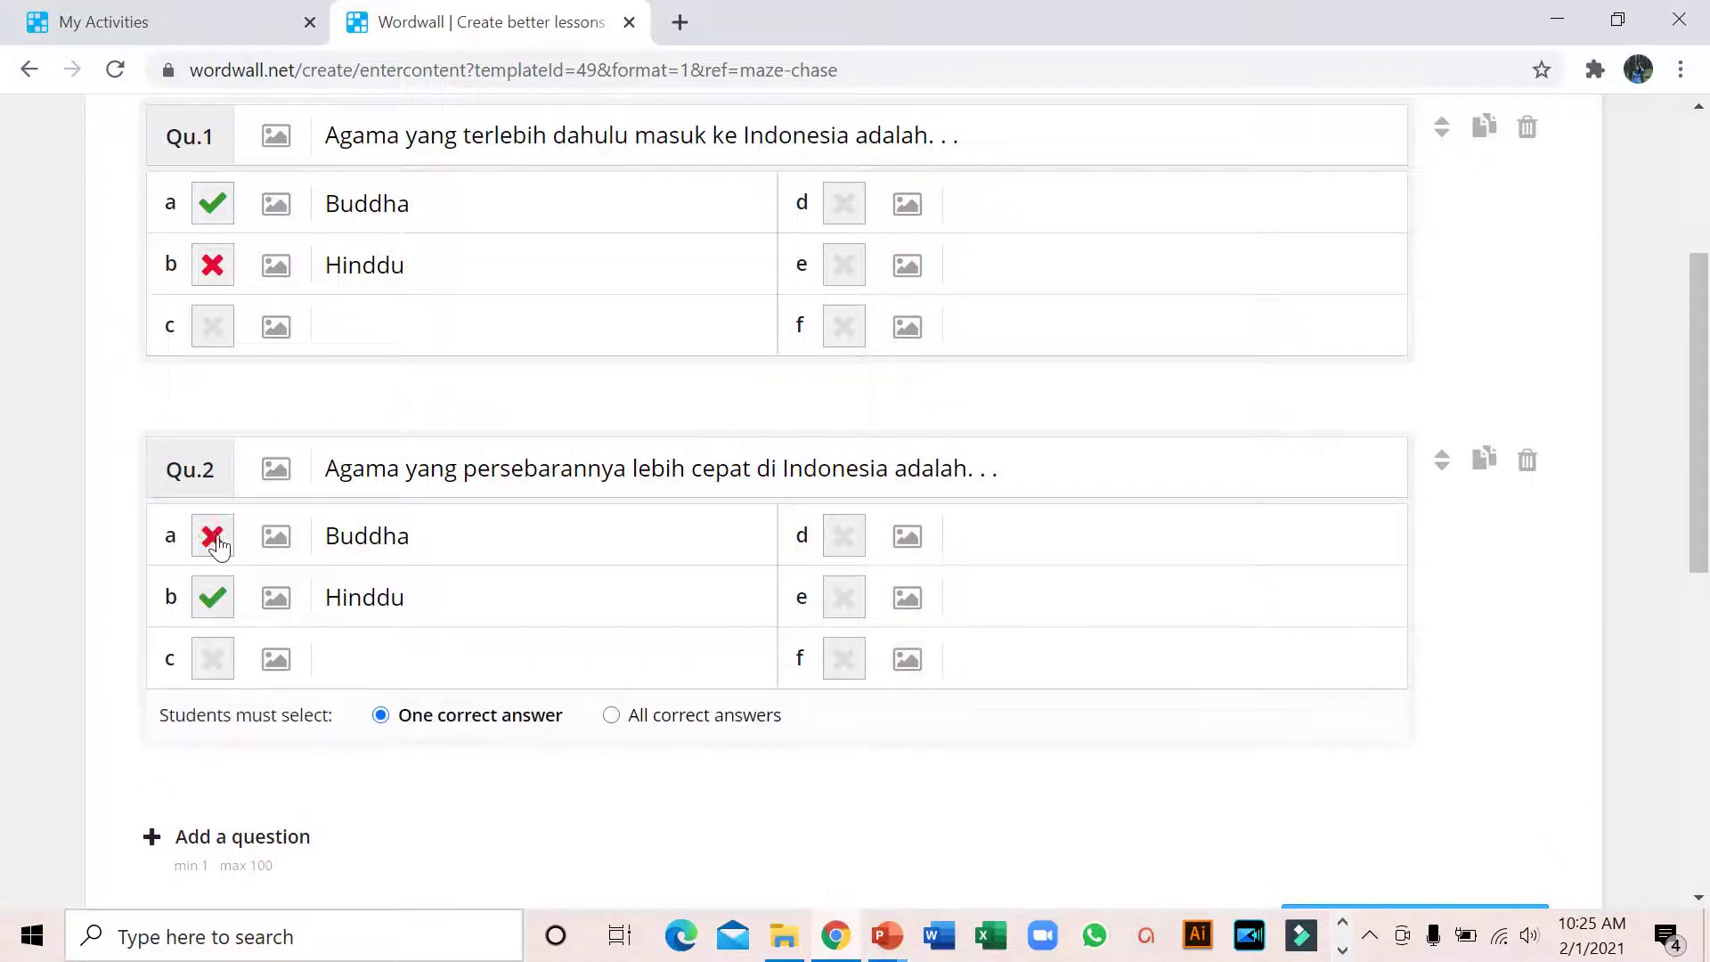
pyautogui.scroll(3, 1131, 603)
pyautogui.scroll(-1, 1131, 603)
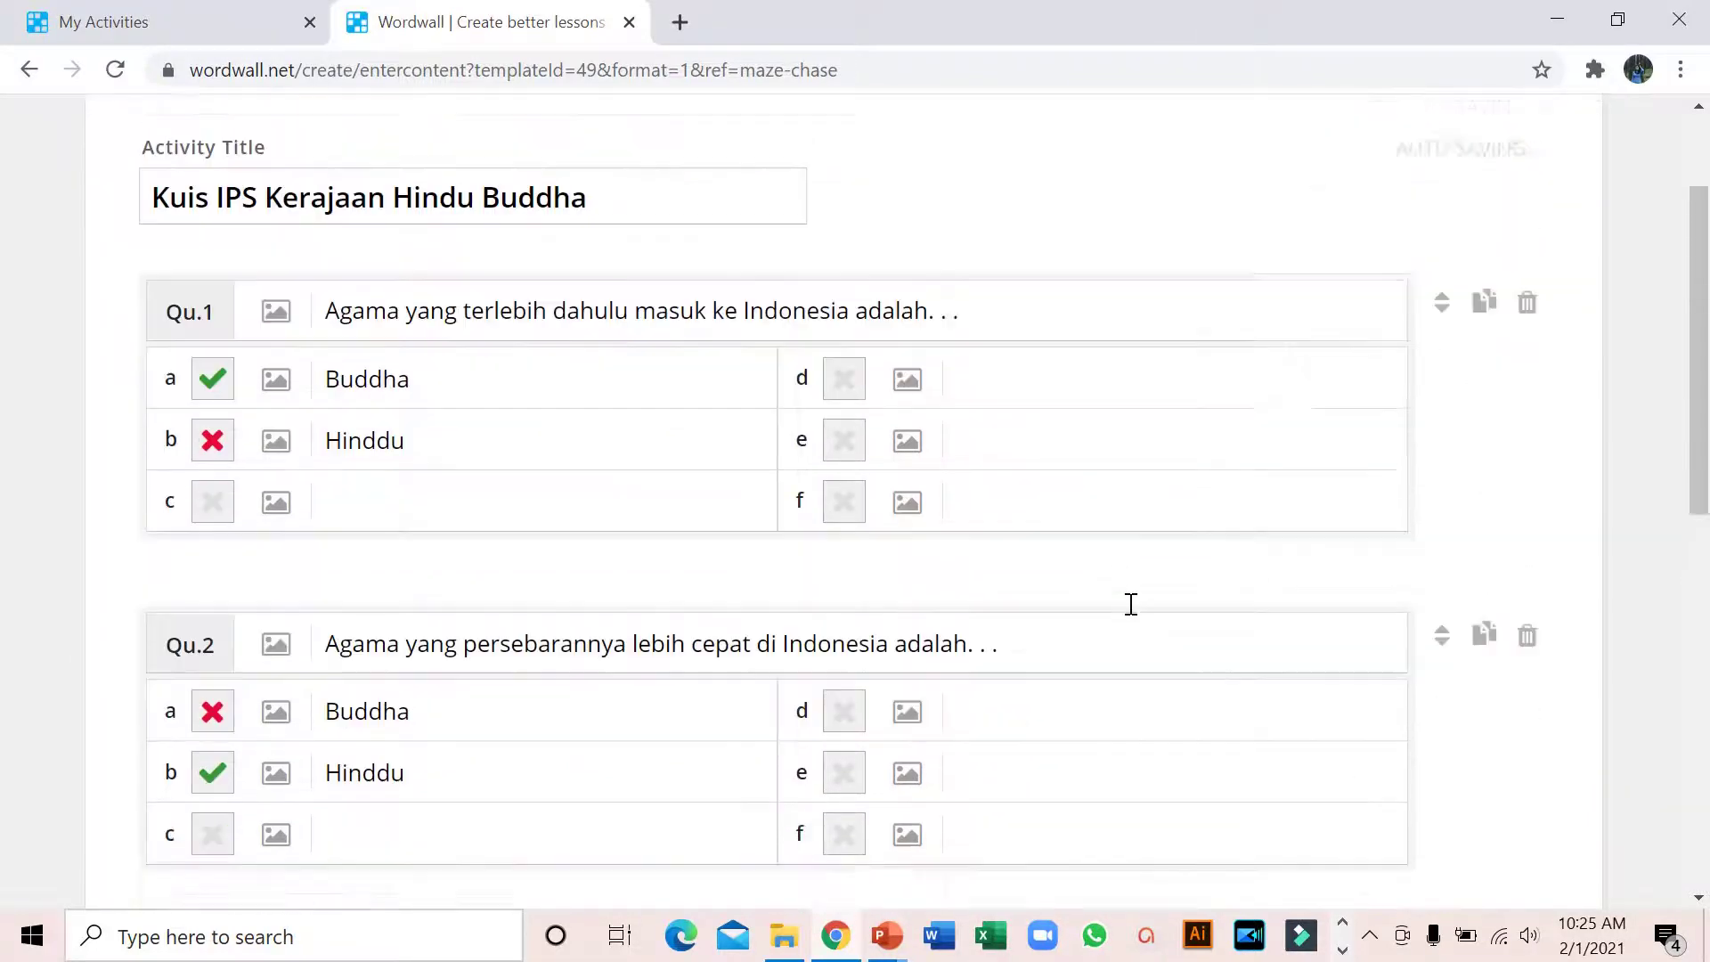
pyautogui.scroll(1, 1131, 604)
pyautogui.scroll(-3, 1130, 603)
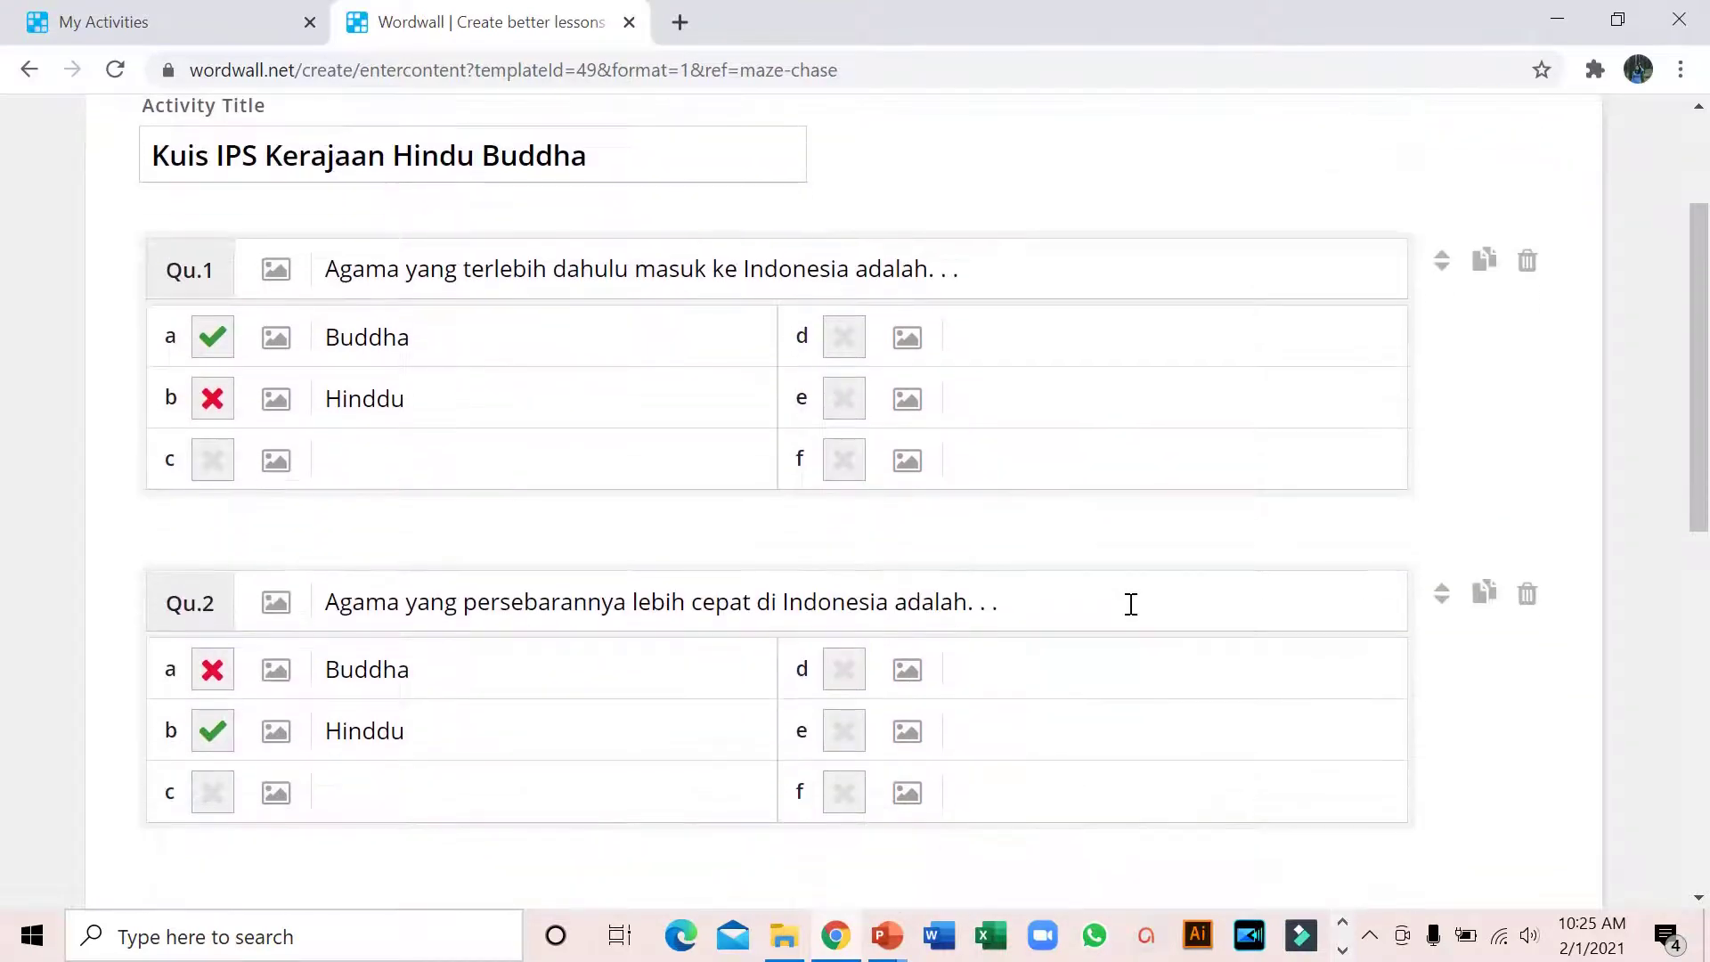
pyautogui.scroll(3, 390, 279)
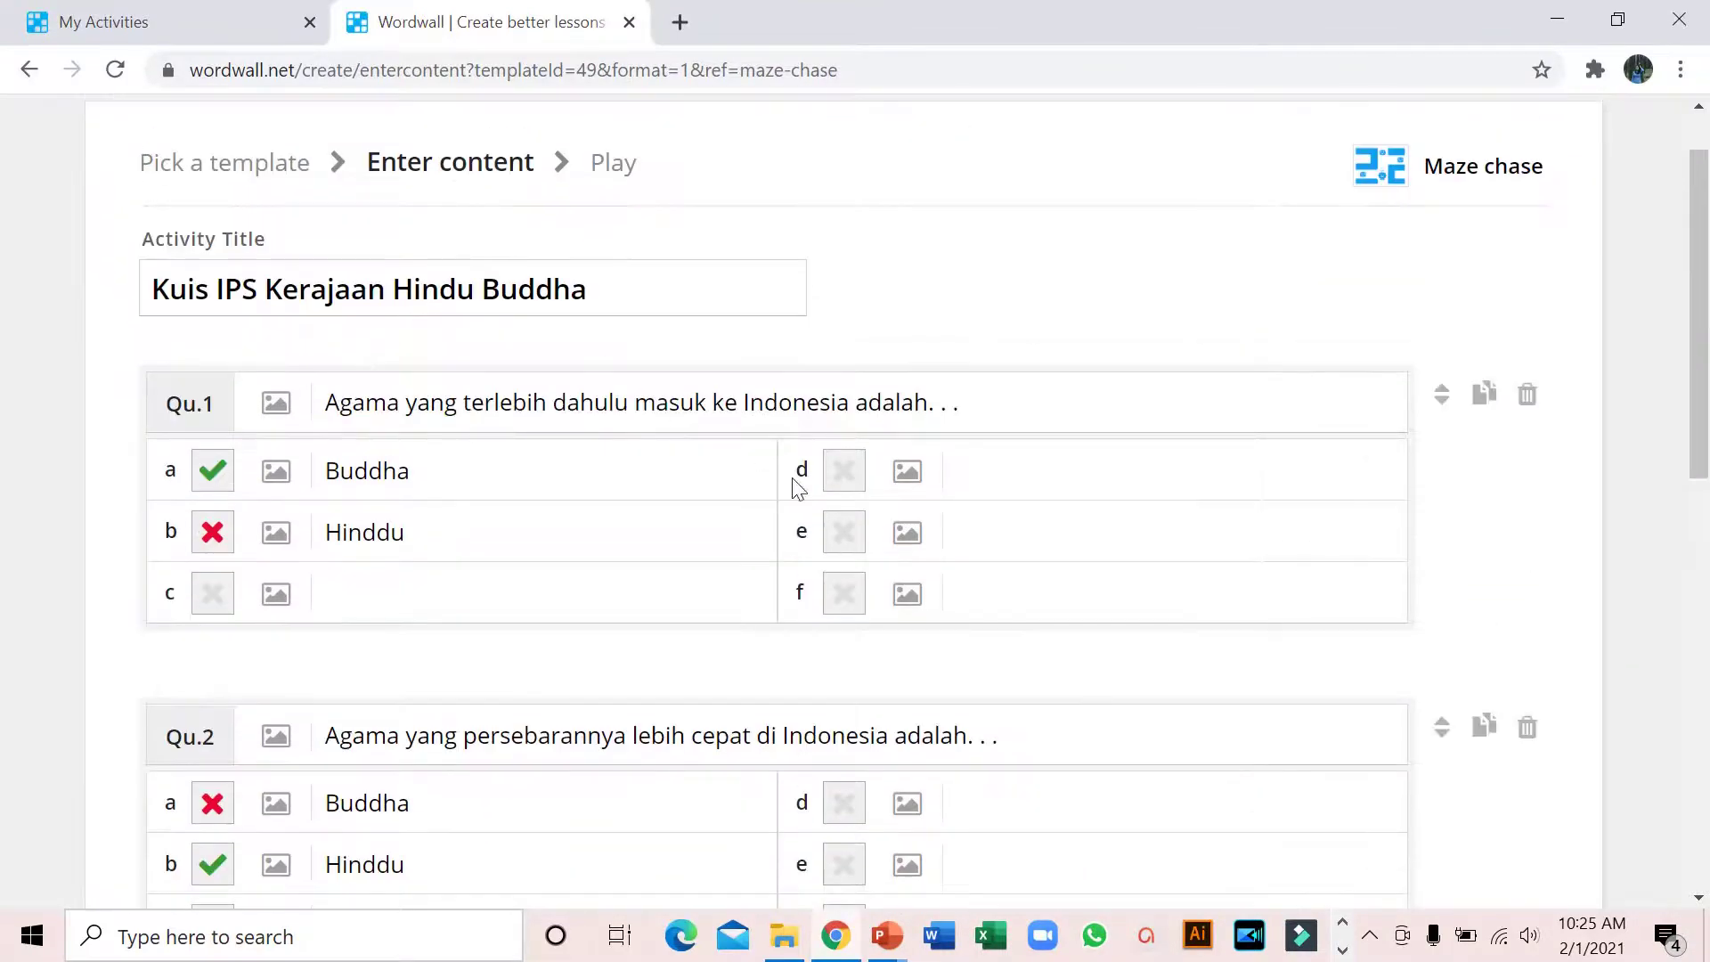
pyautogui.scroll(-3, 798, 488)
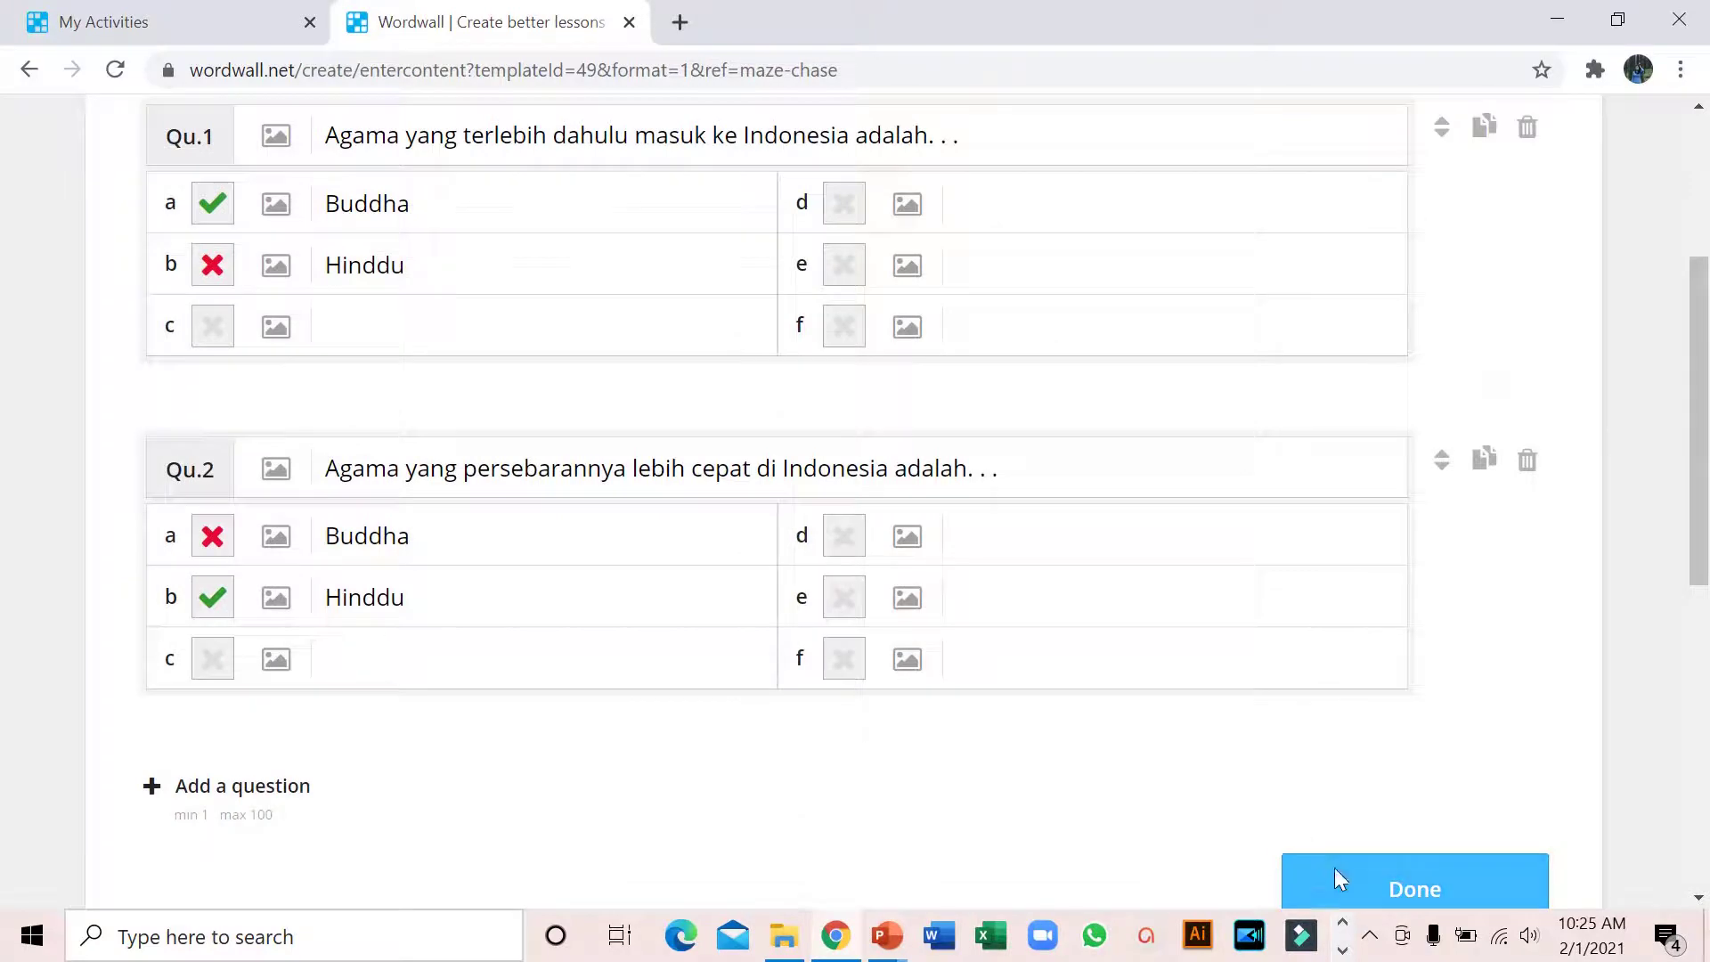
pyautogui.click(1325, 862)
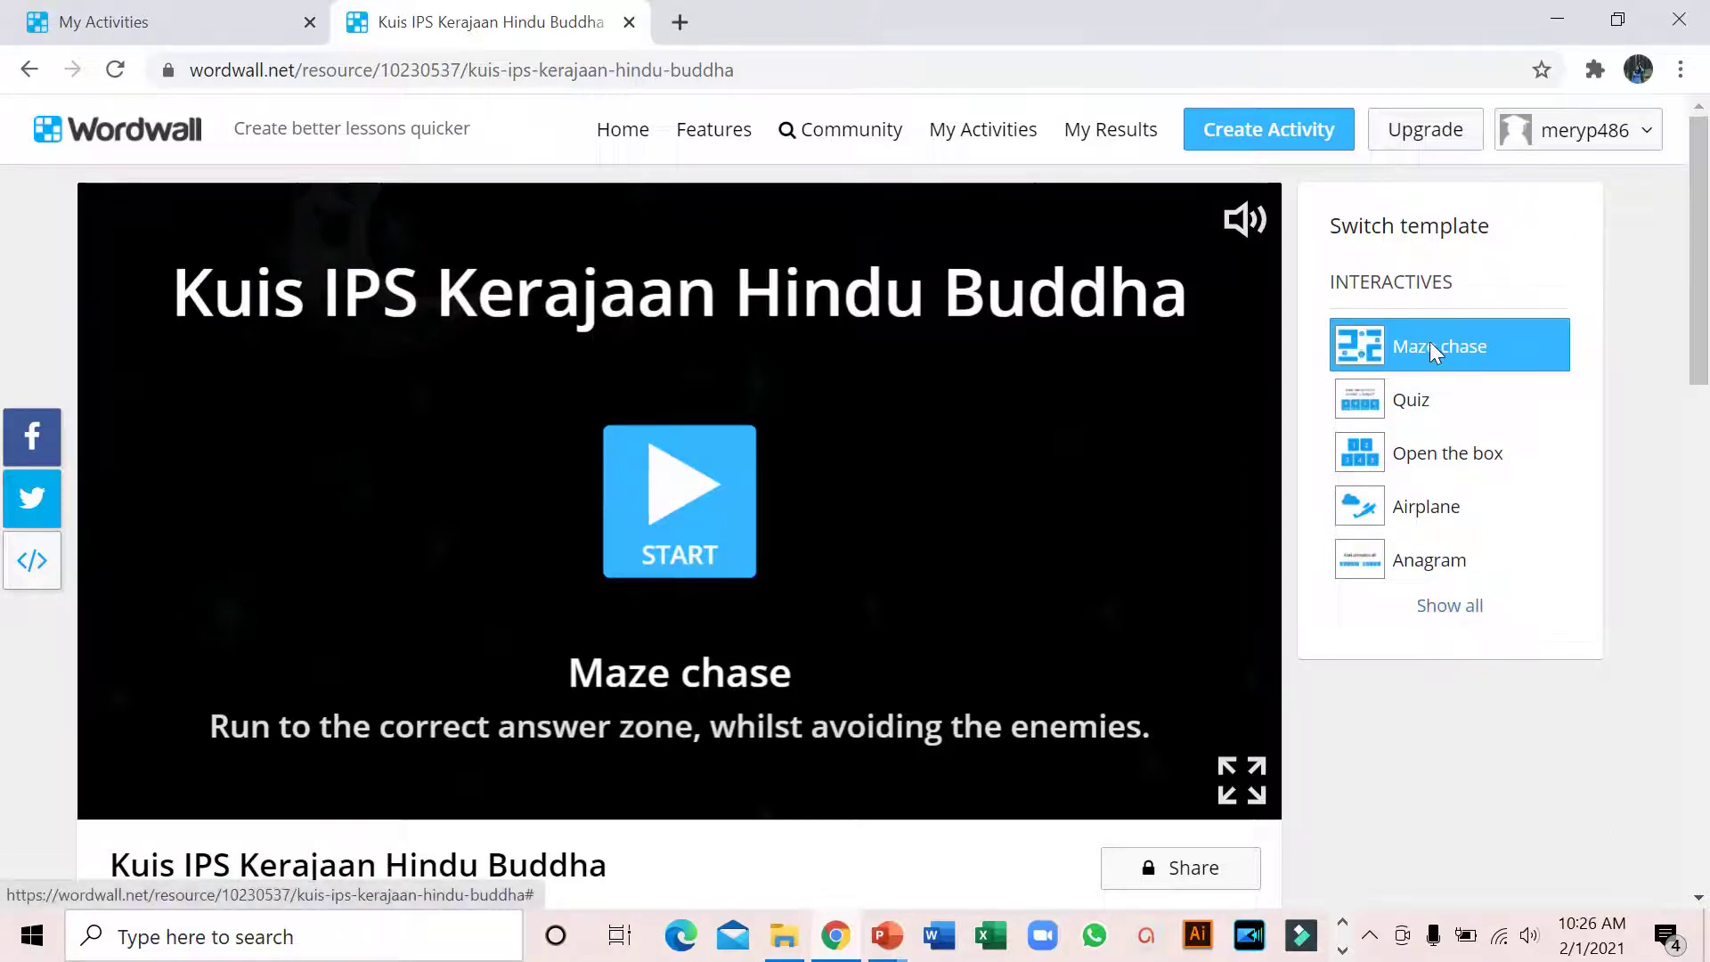
# Set the activity's timer to count down from 2 minutes.
pyautogui.scroll(-3, 776, 579)
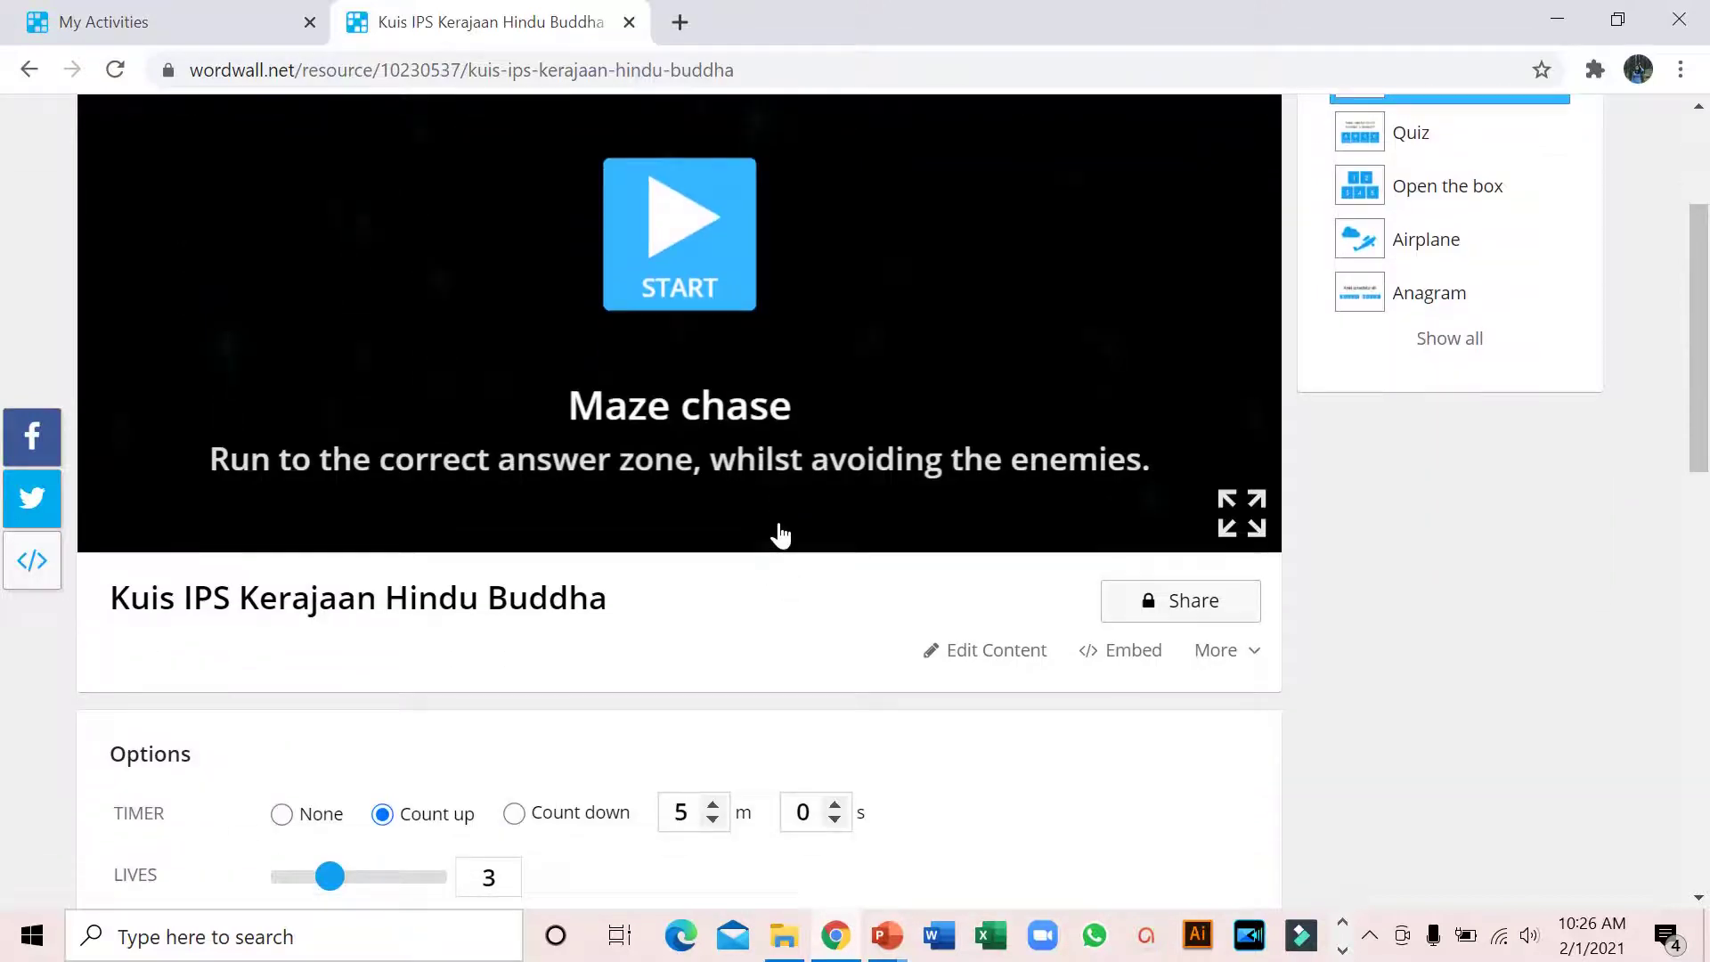
pyautogui.scroll(2, 778, 553)
pyautogui.scroll(-3, 780, 539)
pyautogui.scroll(3, 783, 533)
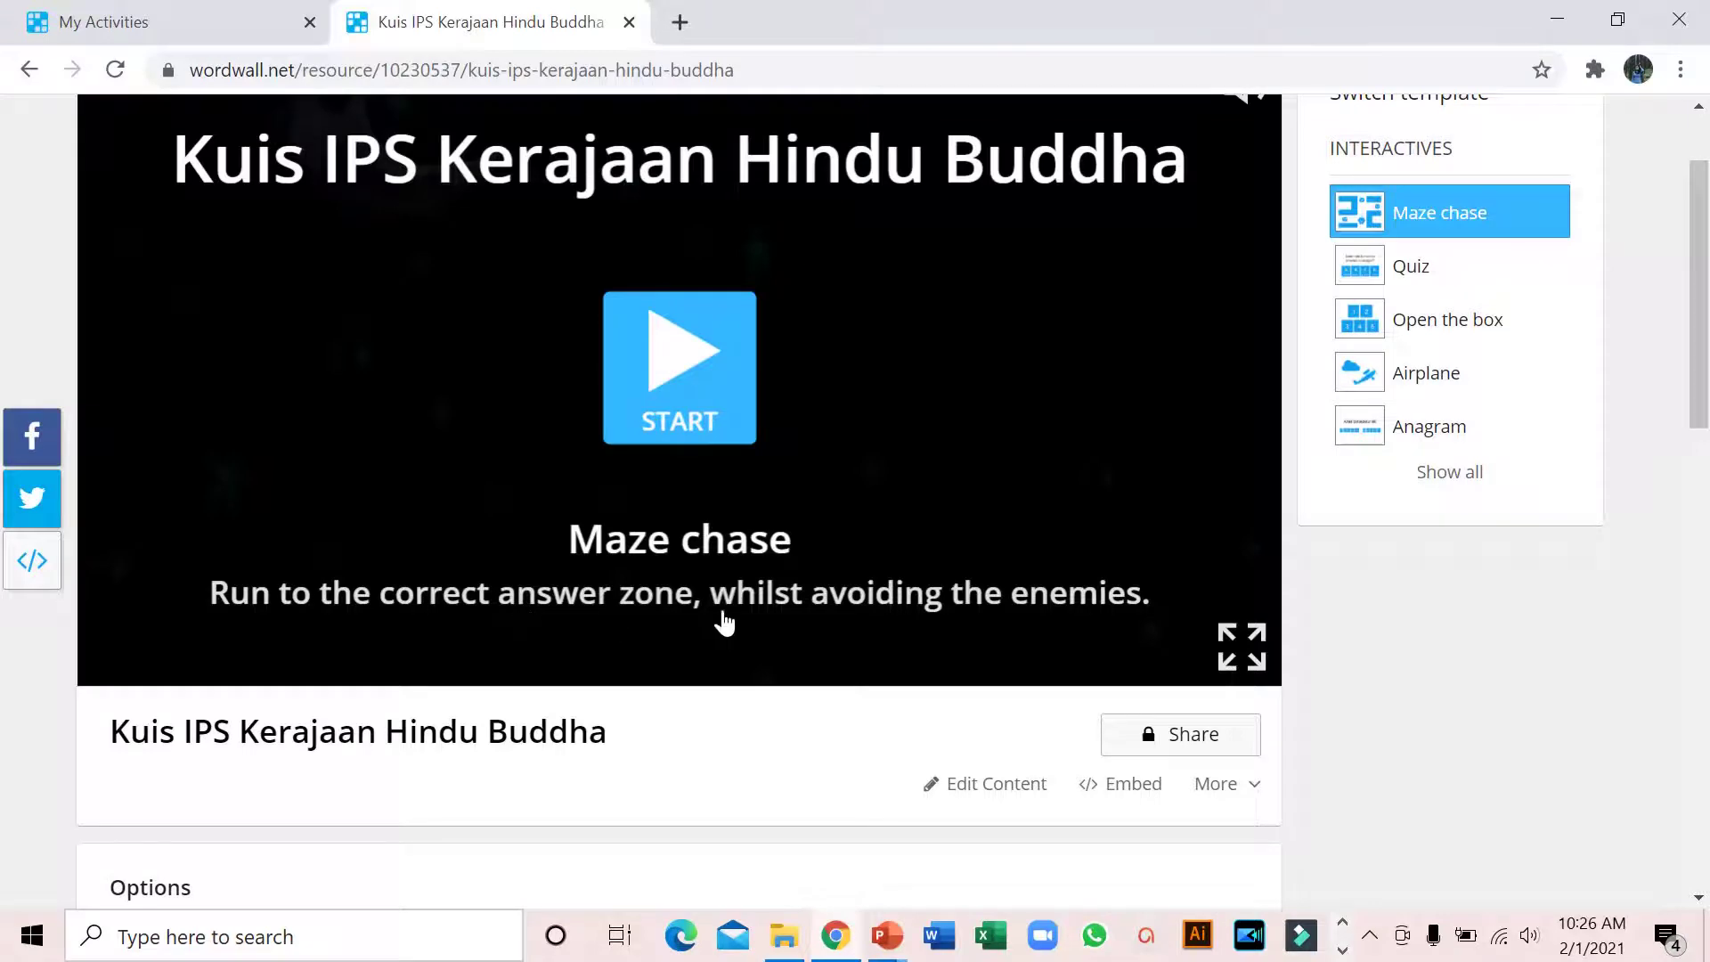
pyautogui.scroll(-6, 724, 613)
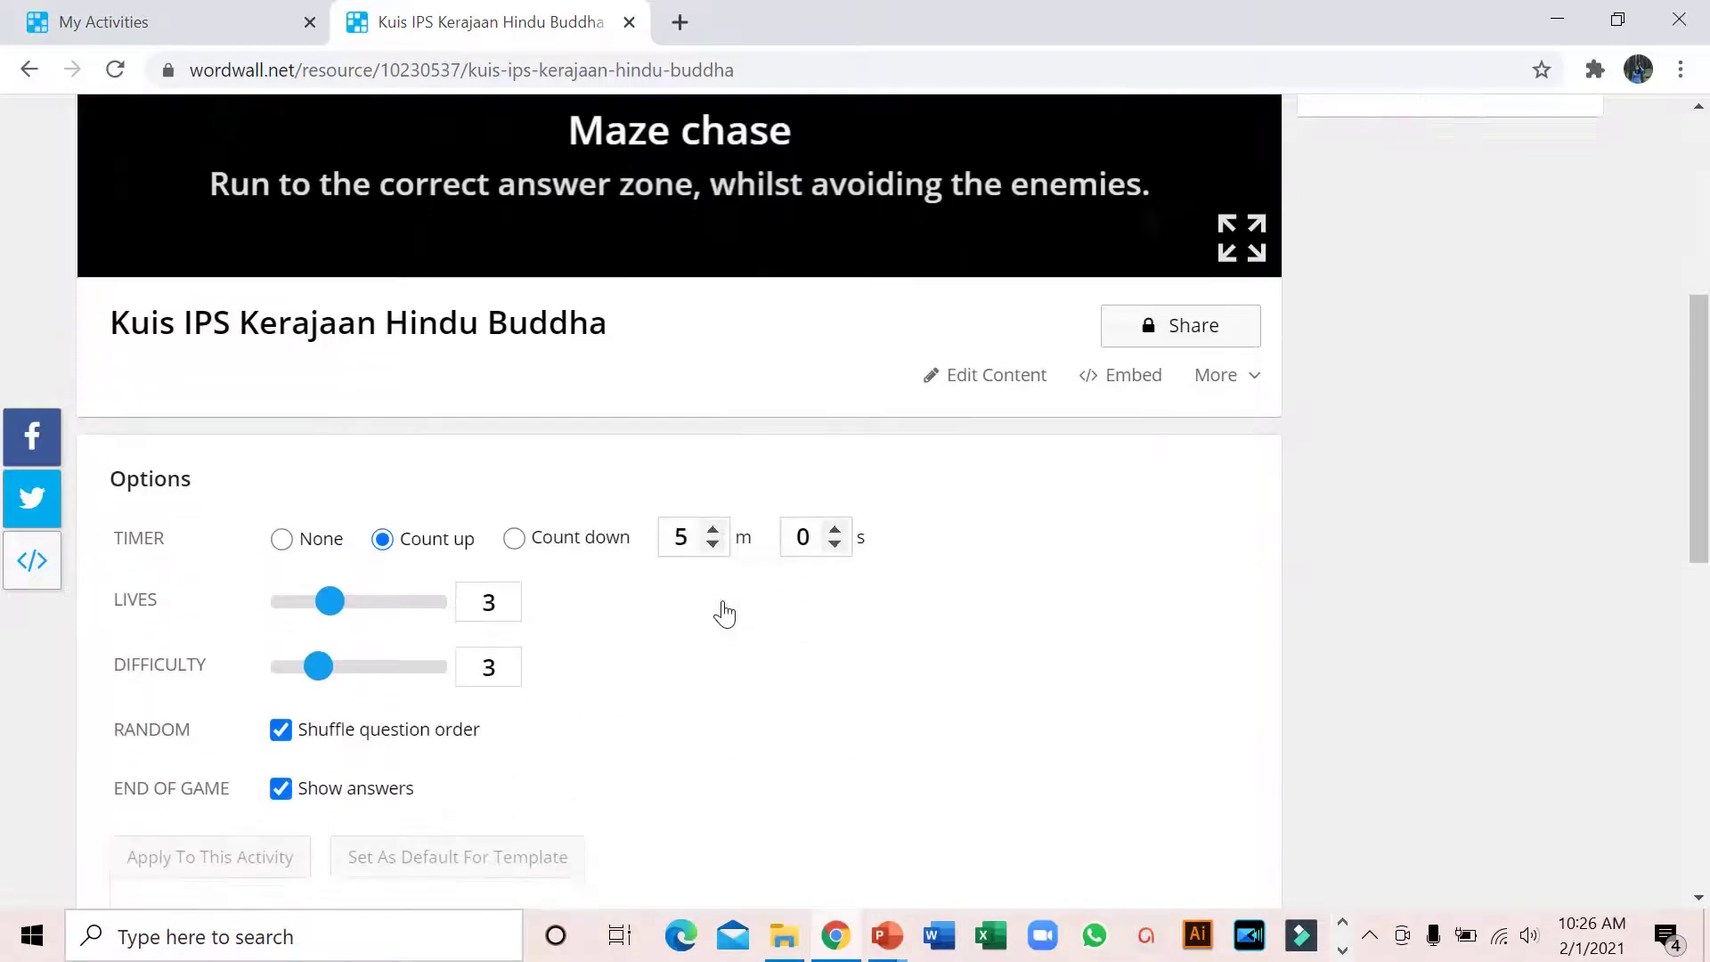
pyautogui.scroll(2, 728, 611)
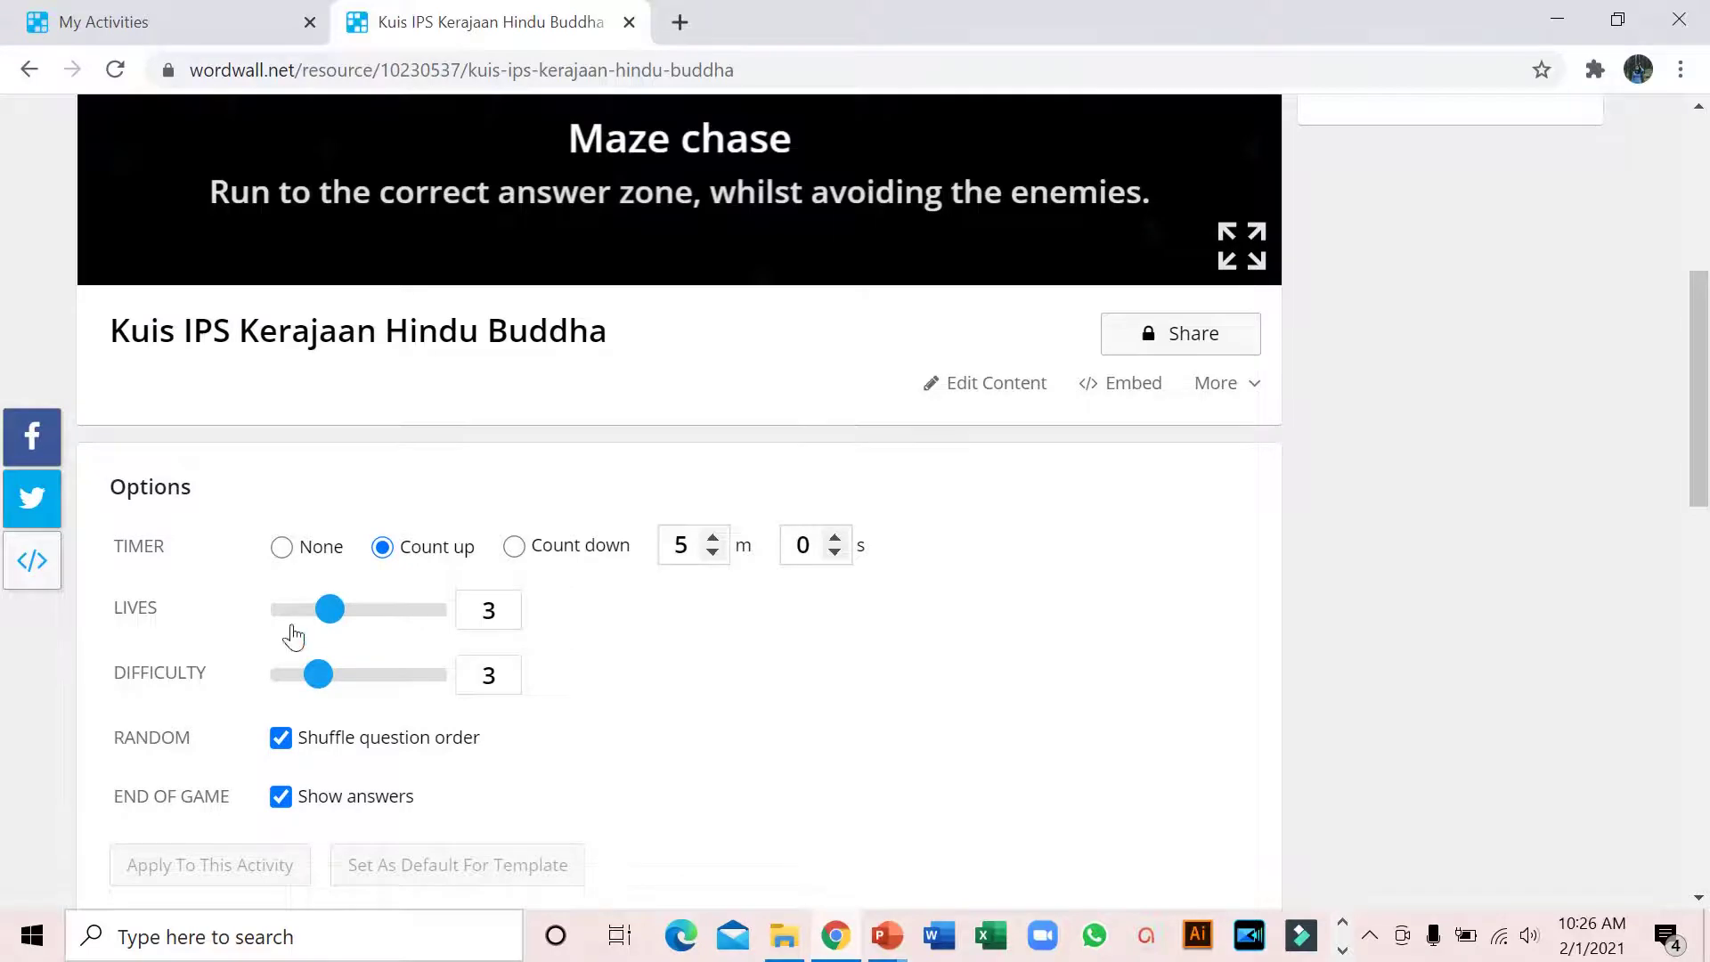
pyautogui.scroll(-3, 267, 694)
pyautogui.scroll(3, 321, 649)
pyautogui.click(515, 546)
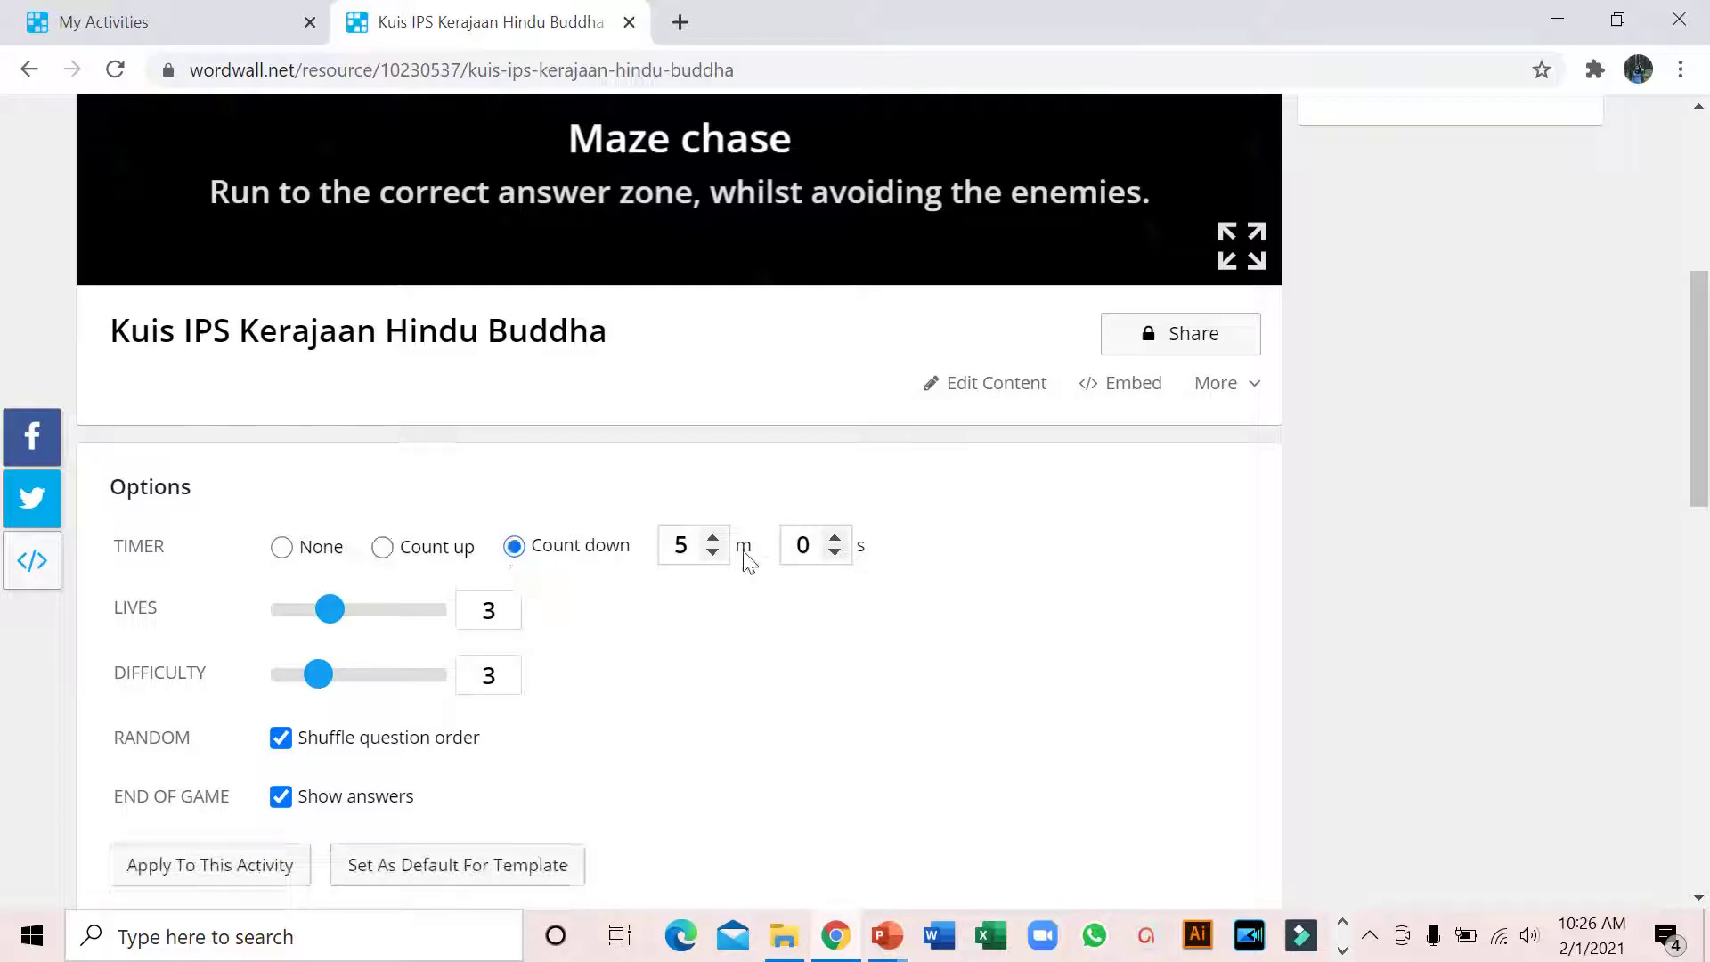
pyautogui.click(713, 552)
pyautogui.click(713, 552)
pyautogui.click(714, 552)
pyautogui.scroll(3, 802, 447)
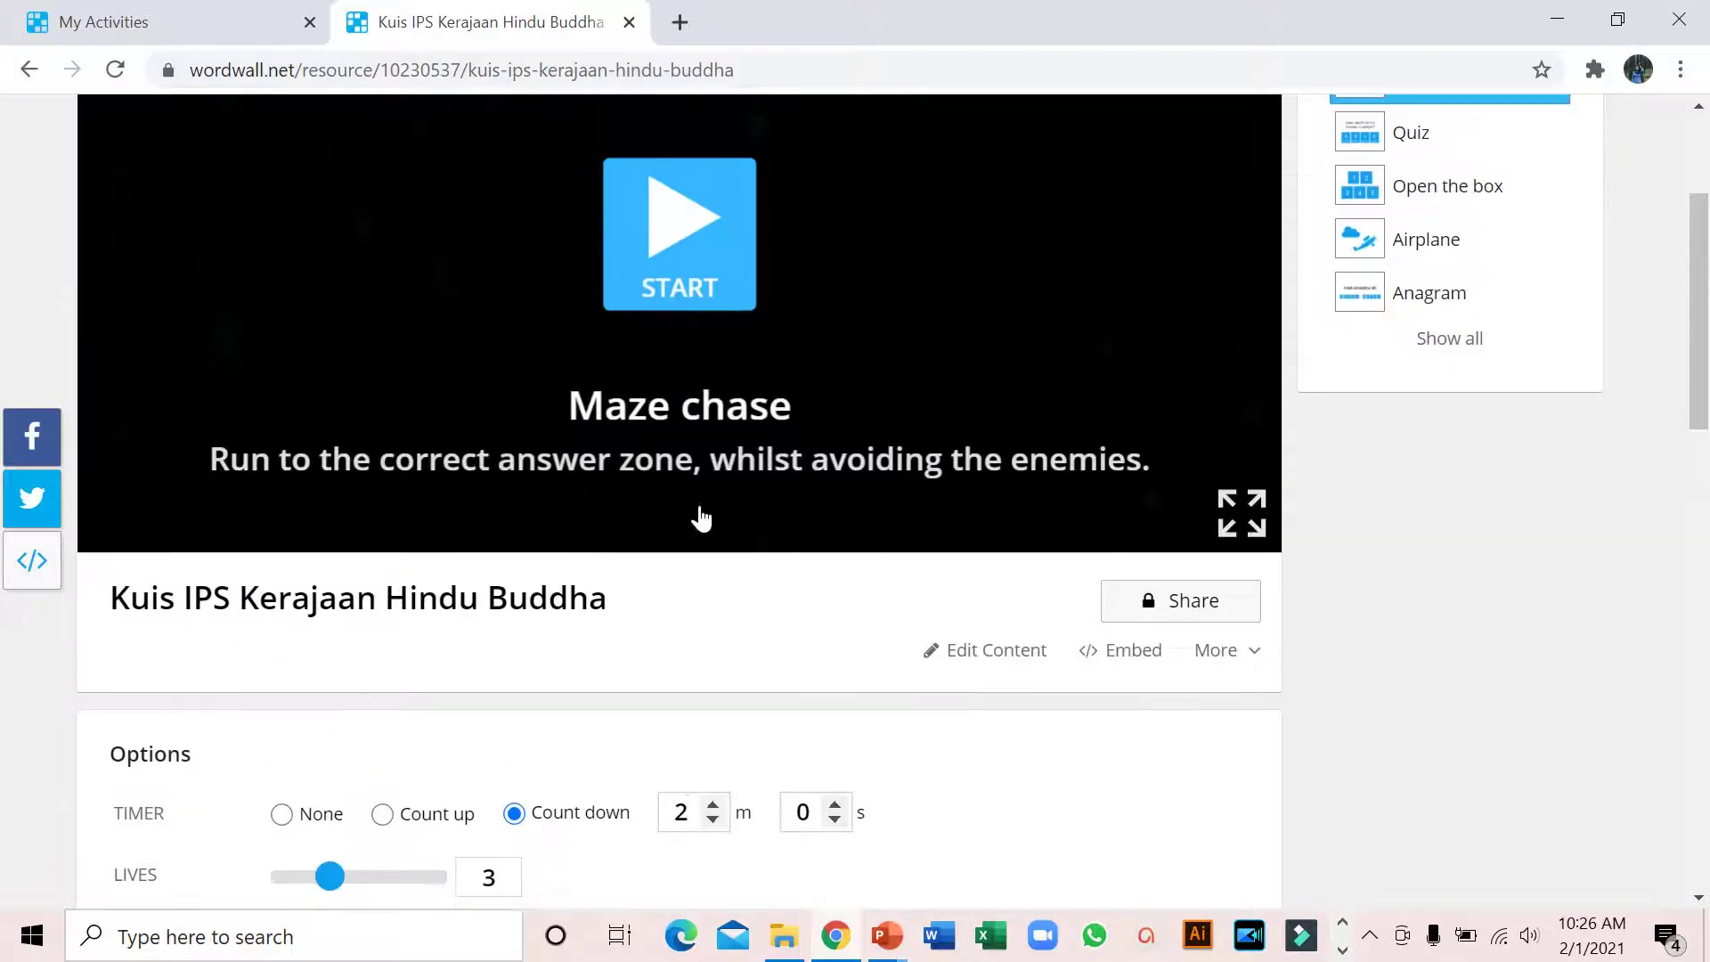
# Set the number of lives to Unlimited.
pyautogui.scroll(-5, 699, 519)
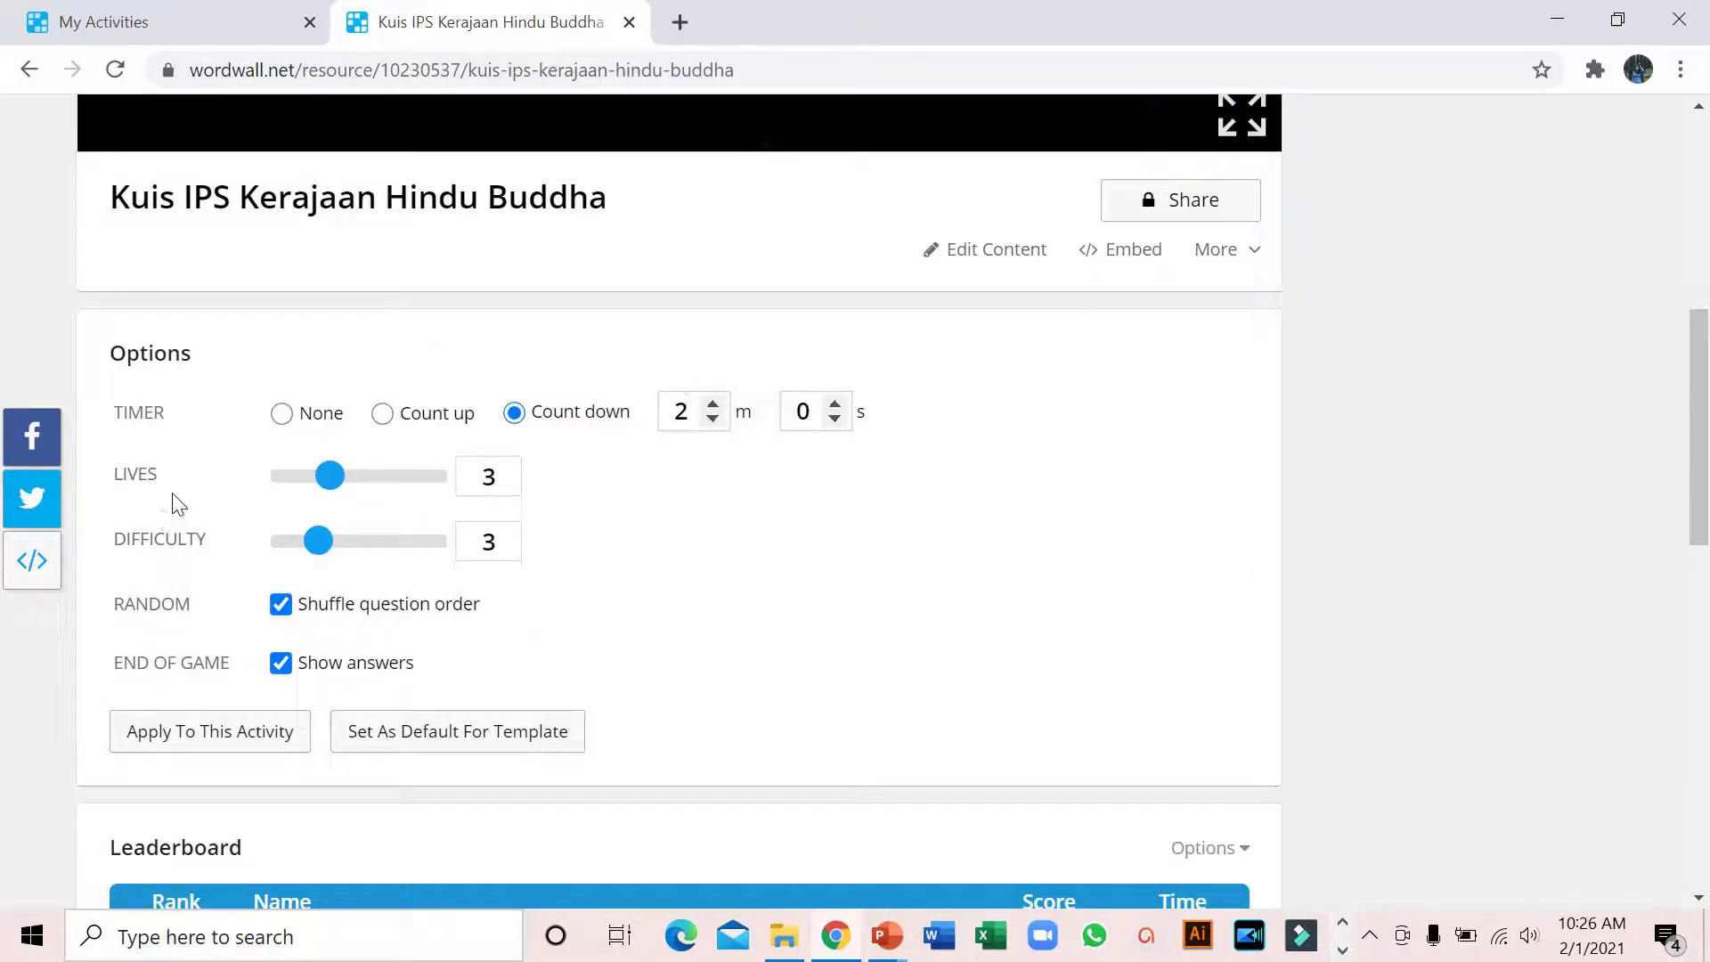
pyautogui.scroll(3, 179, 496)
pyautogui.scroll(-2, 204, 515)
pyautogui.scroll(1, 192, 624)
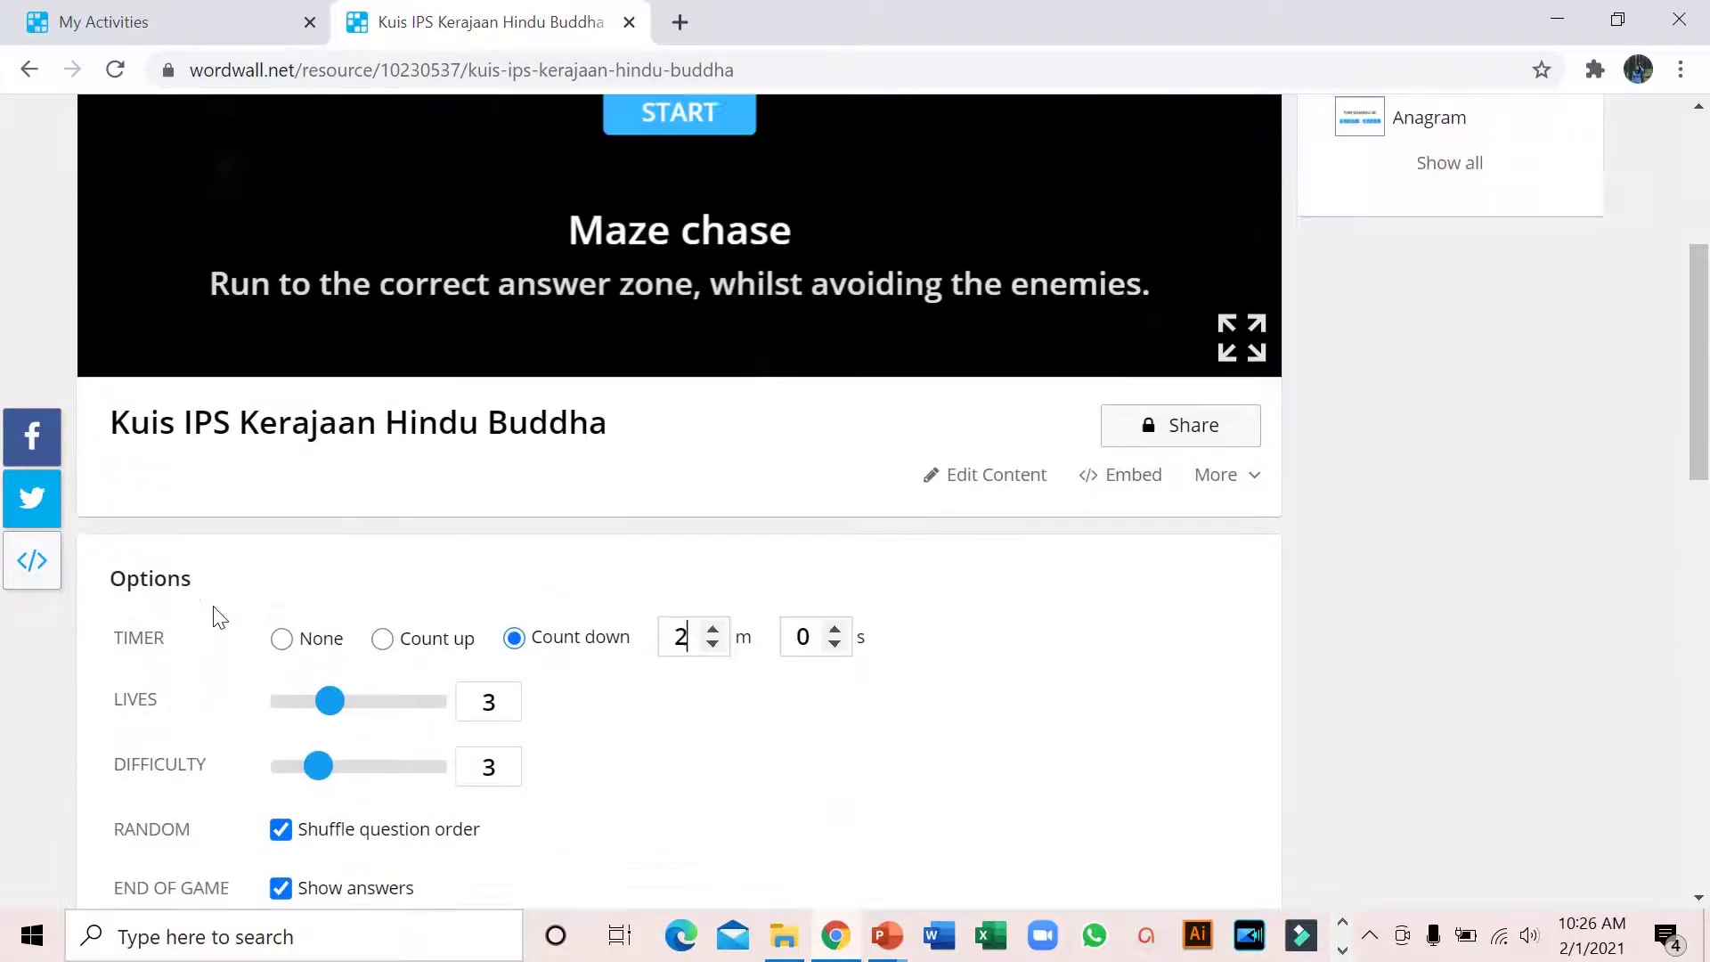
pyautogui.moveTo(330, 748); pyautogui.dragTo(275, 753)
pyautogui.scroll(-1, 276, 754)
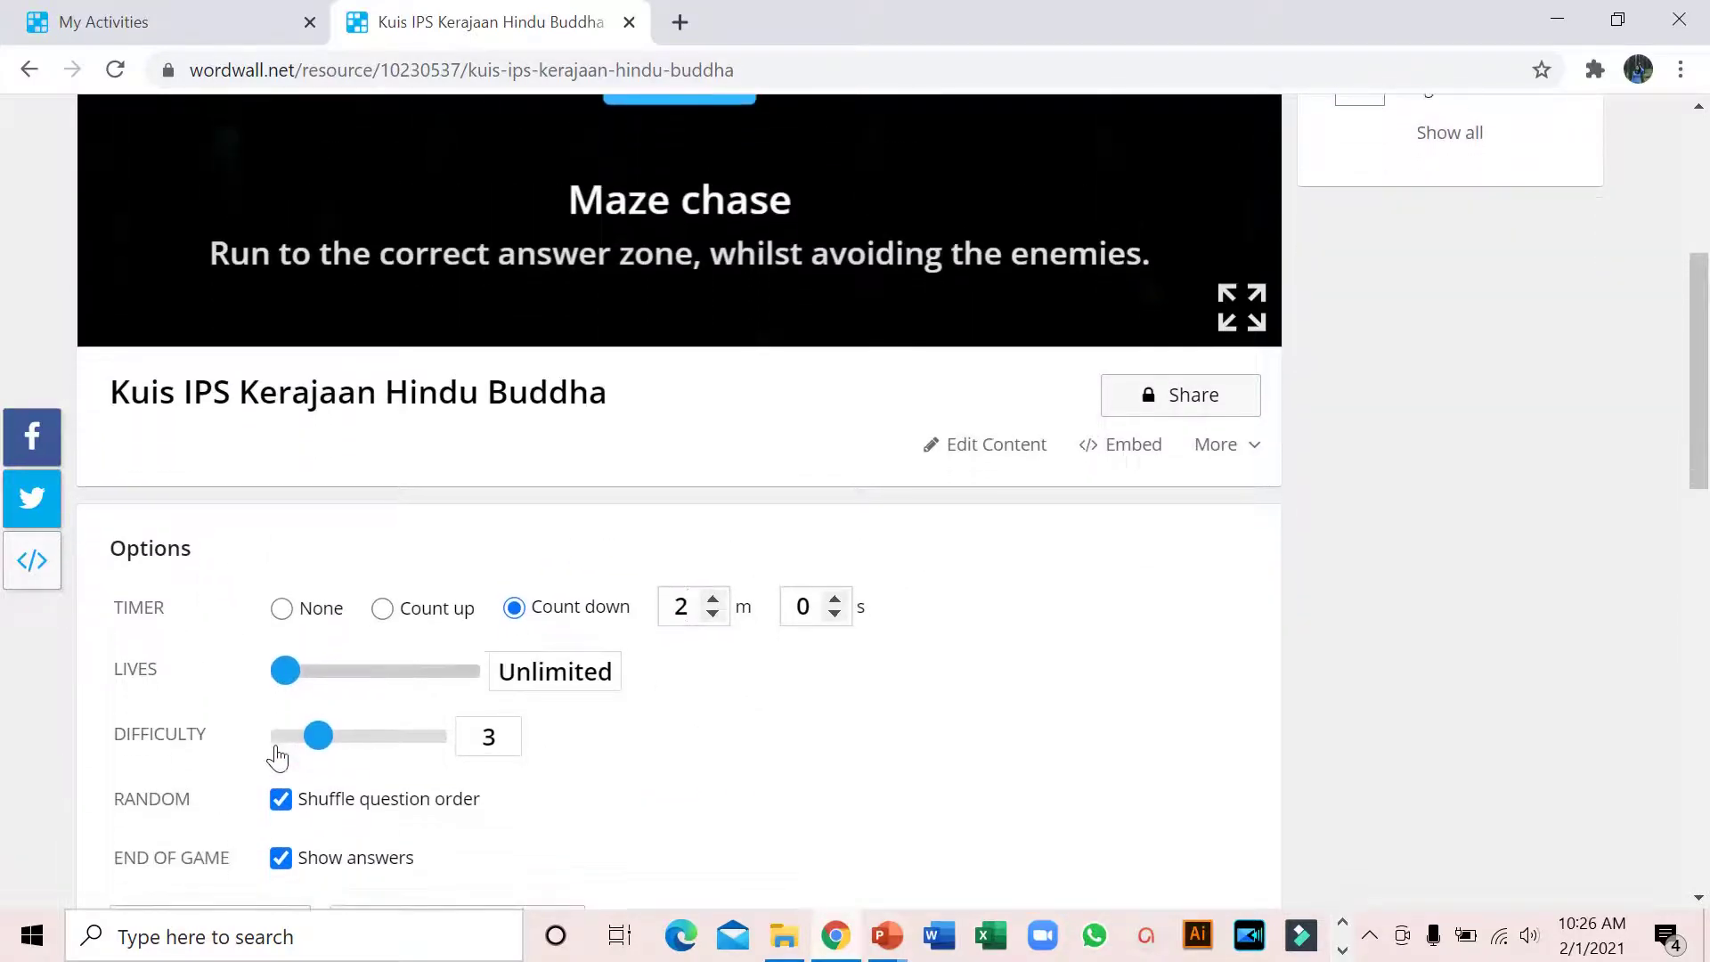
pyautogui.scroll(-2, 191, 714)
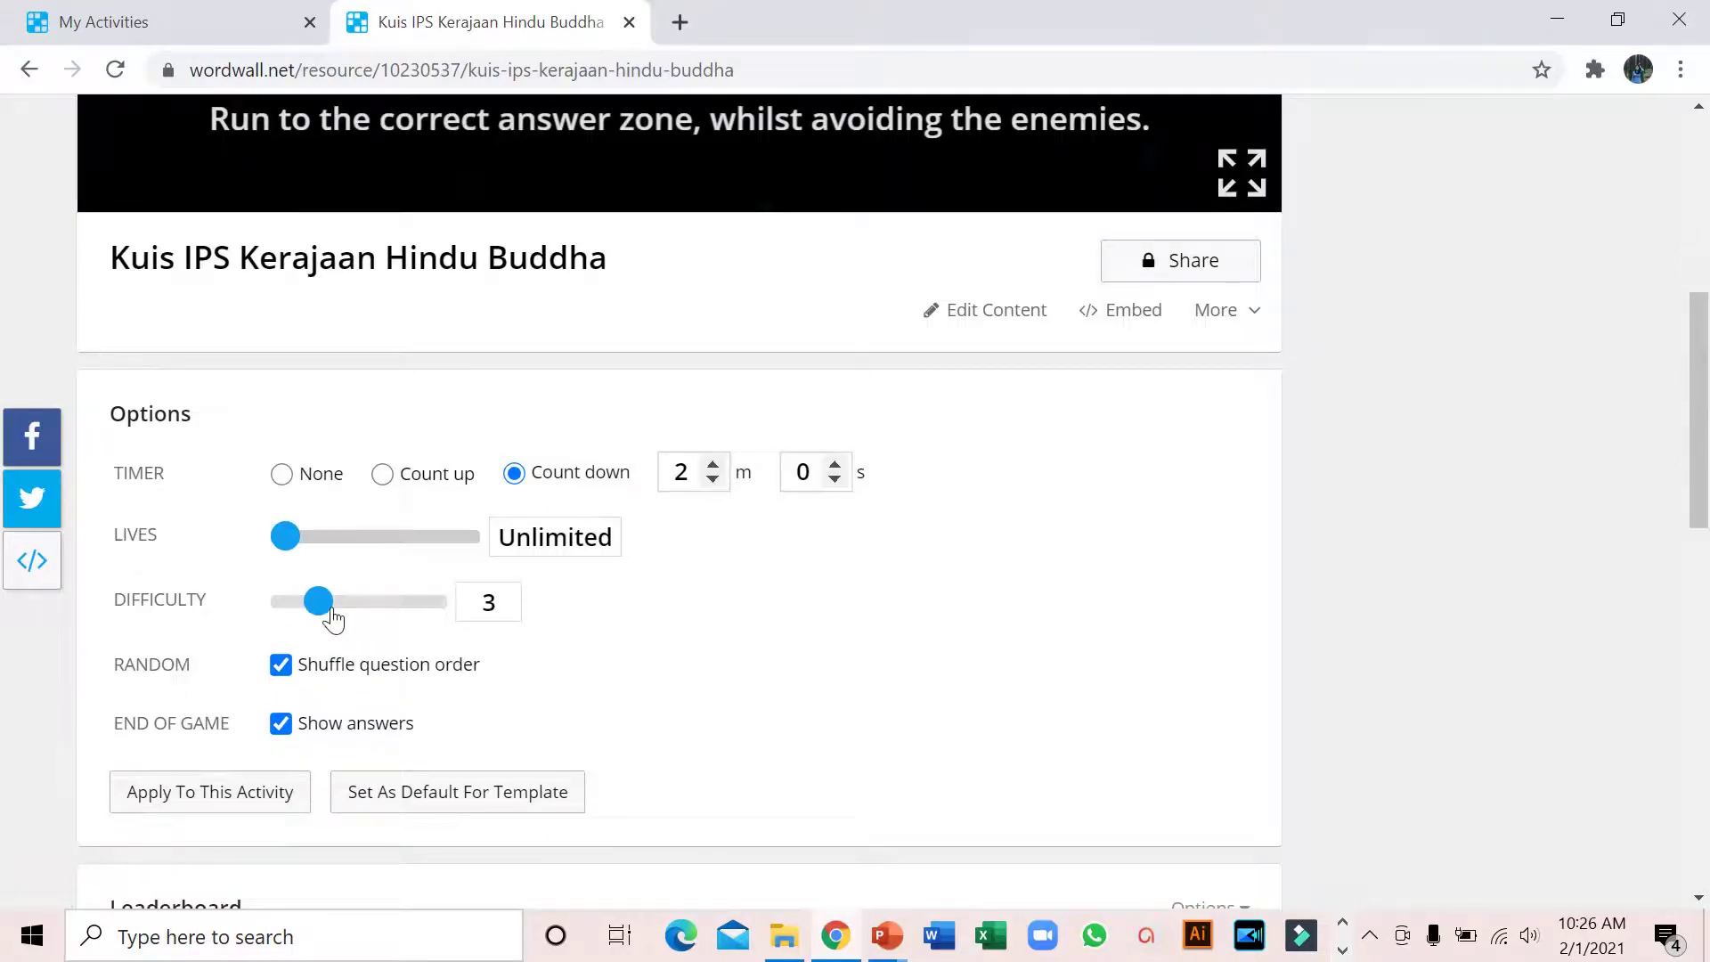
# Set the difficulty to 5, turn off shuffling of the question order, and apply the options to this activity.
pyautogui.moveTo(320, 611); pyautogui.dragTo(350, 614)
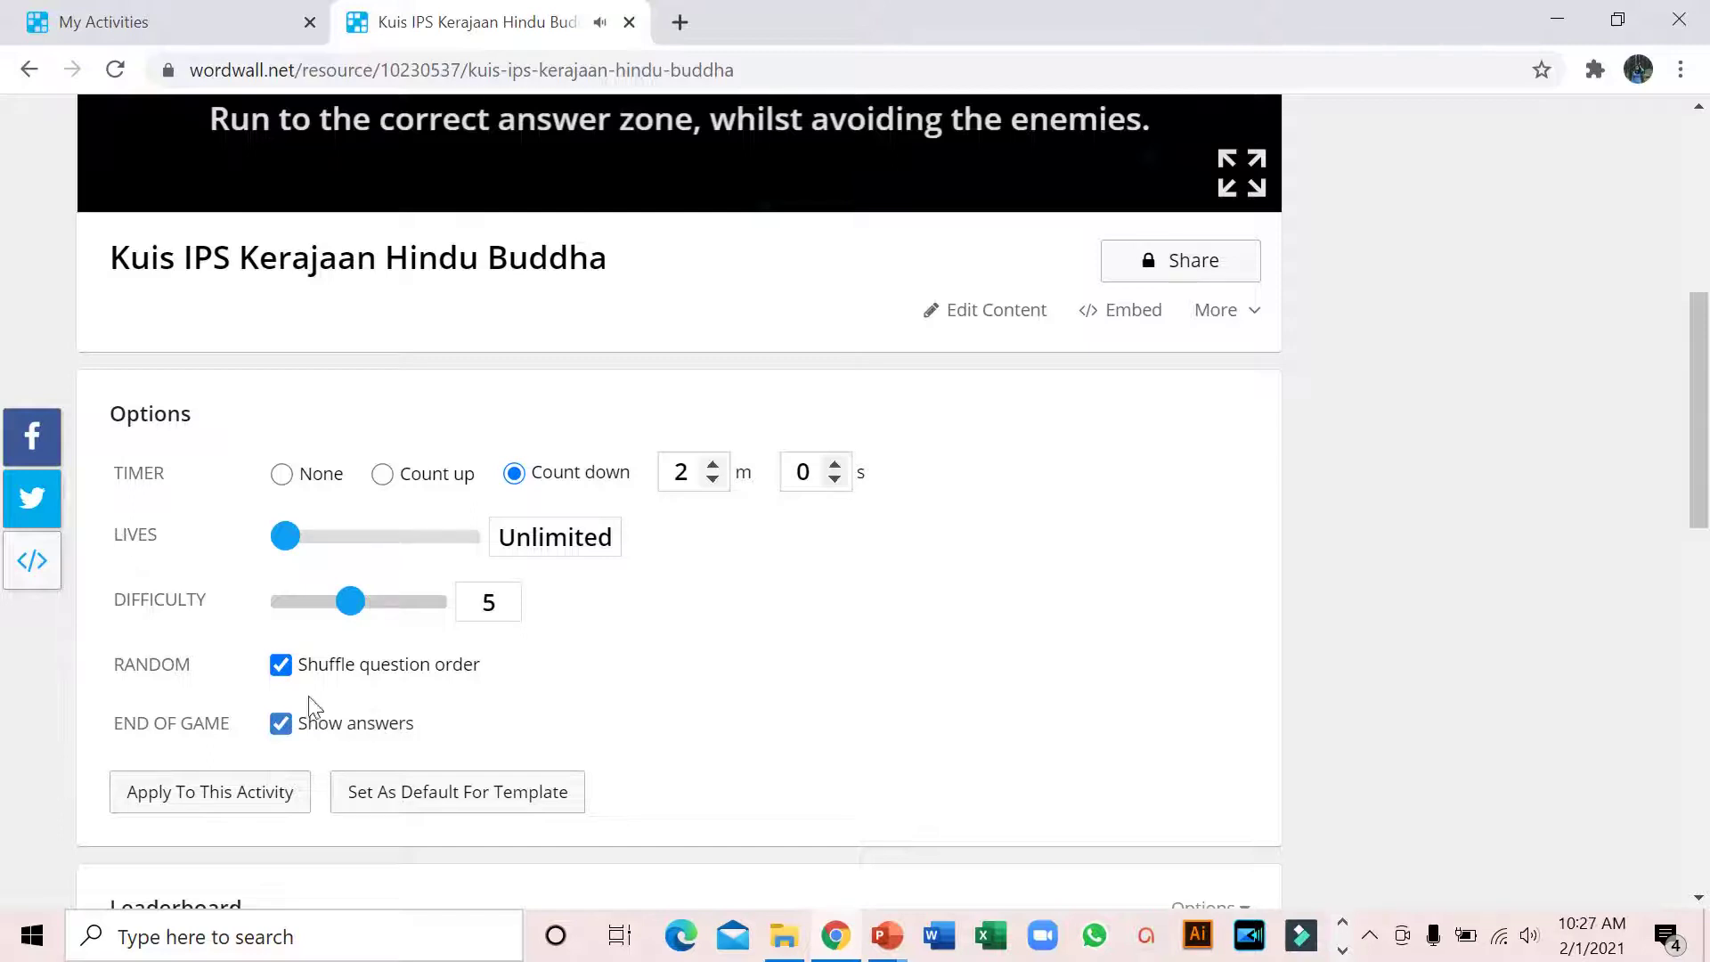
pyautogui.click(281, 666)
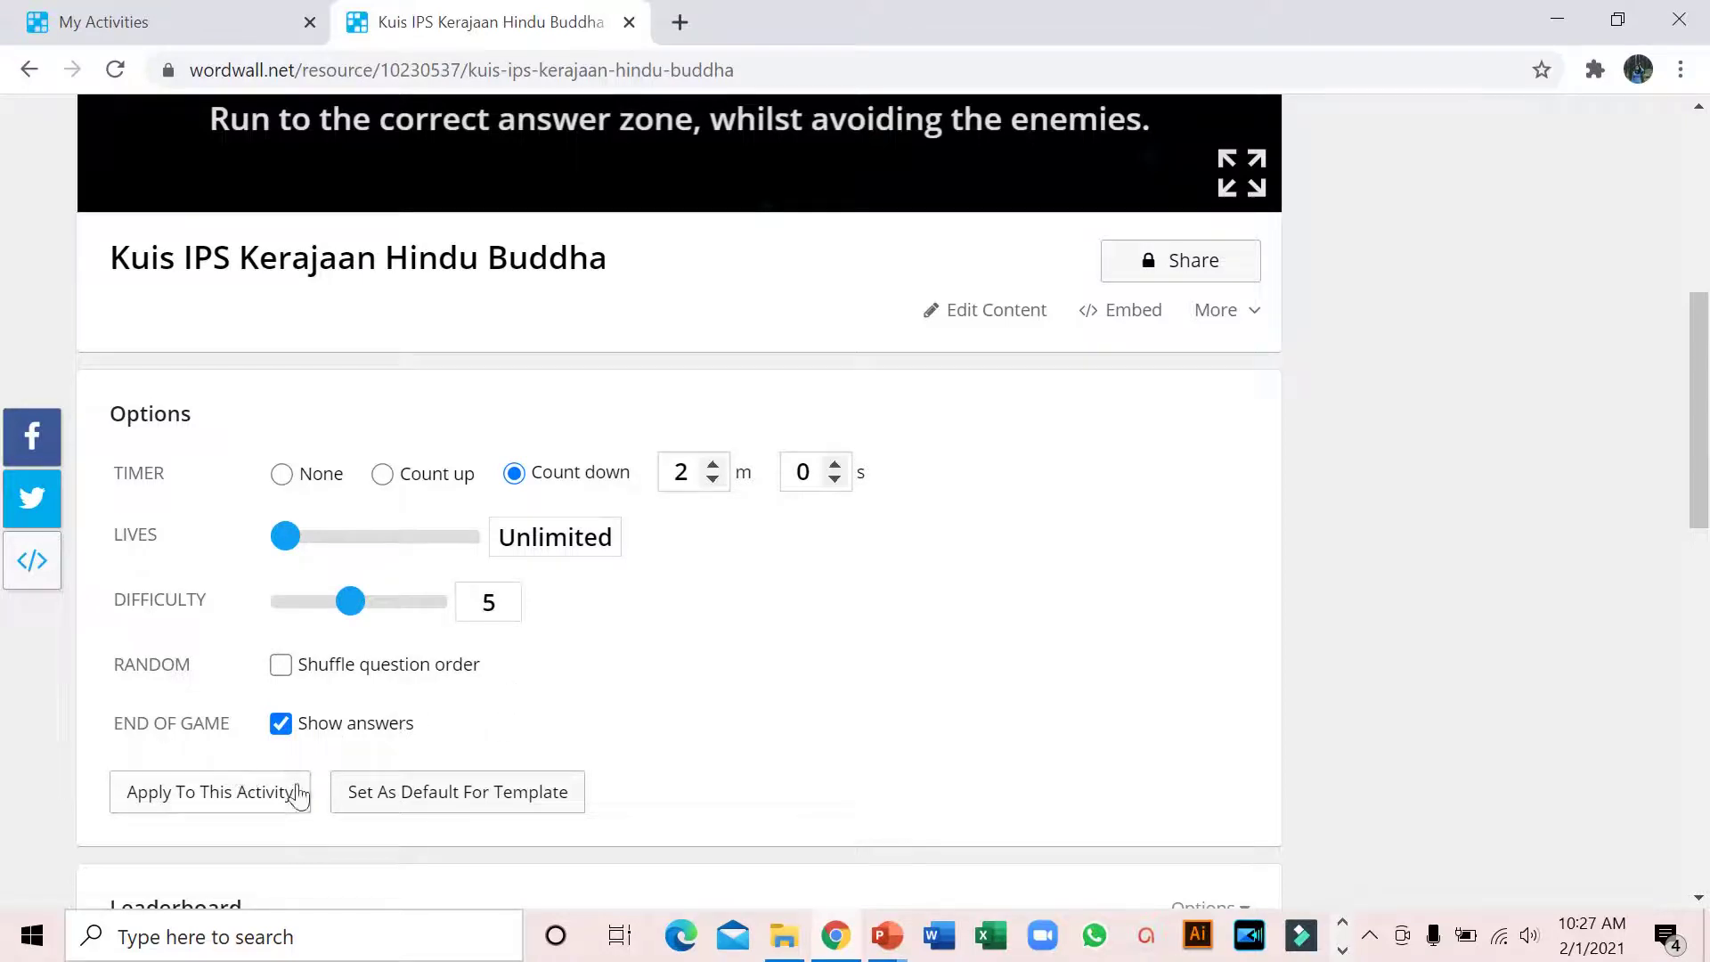
pyautogui.click(214, 807)
# Set the leaderboard size to Top 40 and apply it to this activity.
pyautogui.scroll(-7, 249, 805)
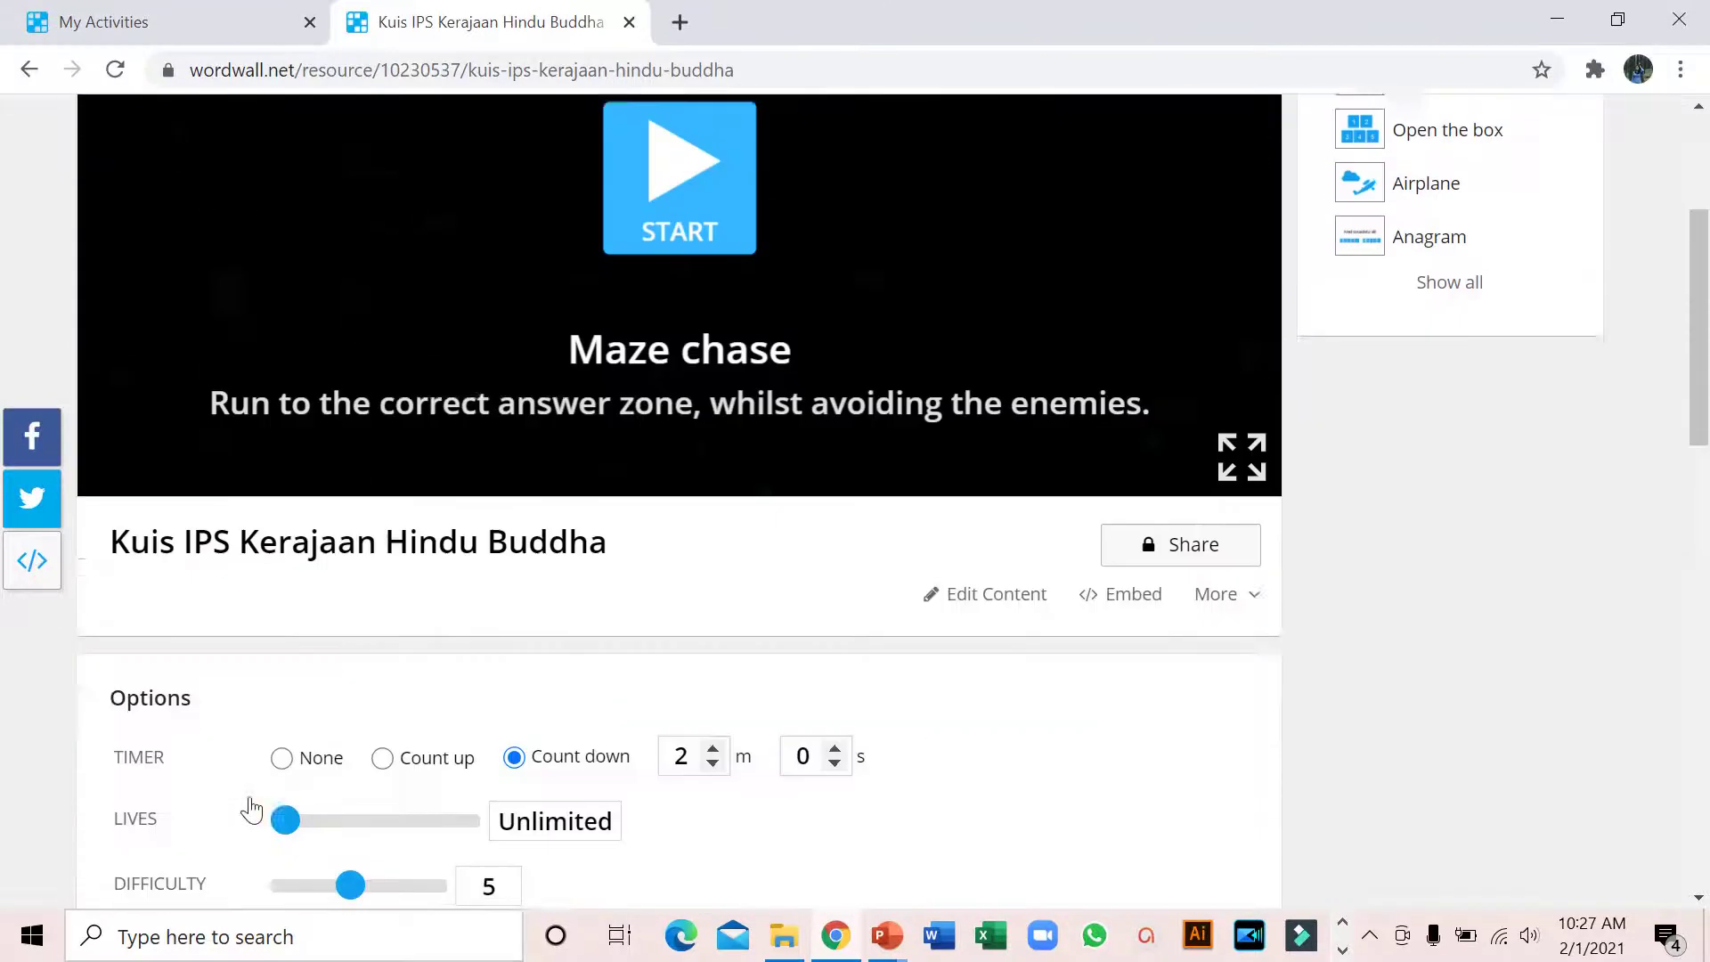
pyautogui.scroll(-6, 249, 802)
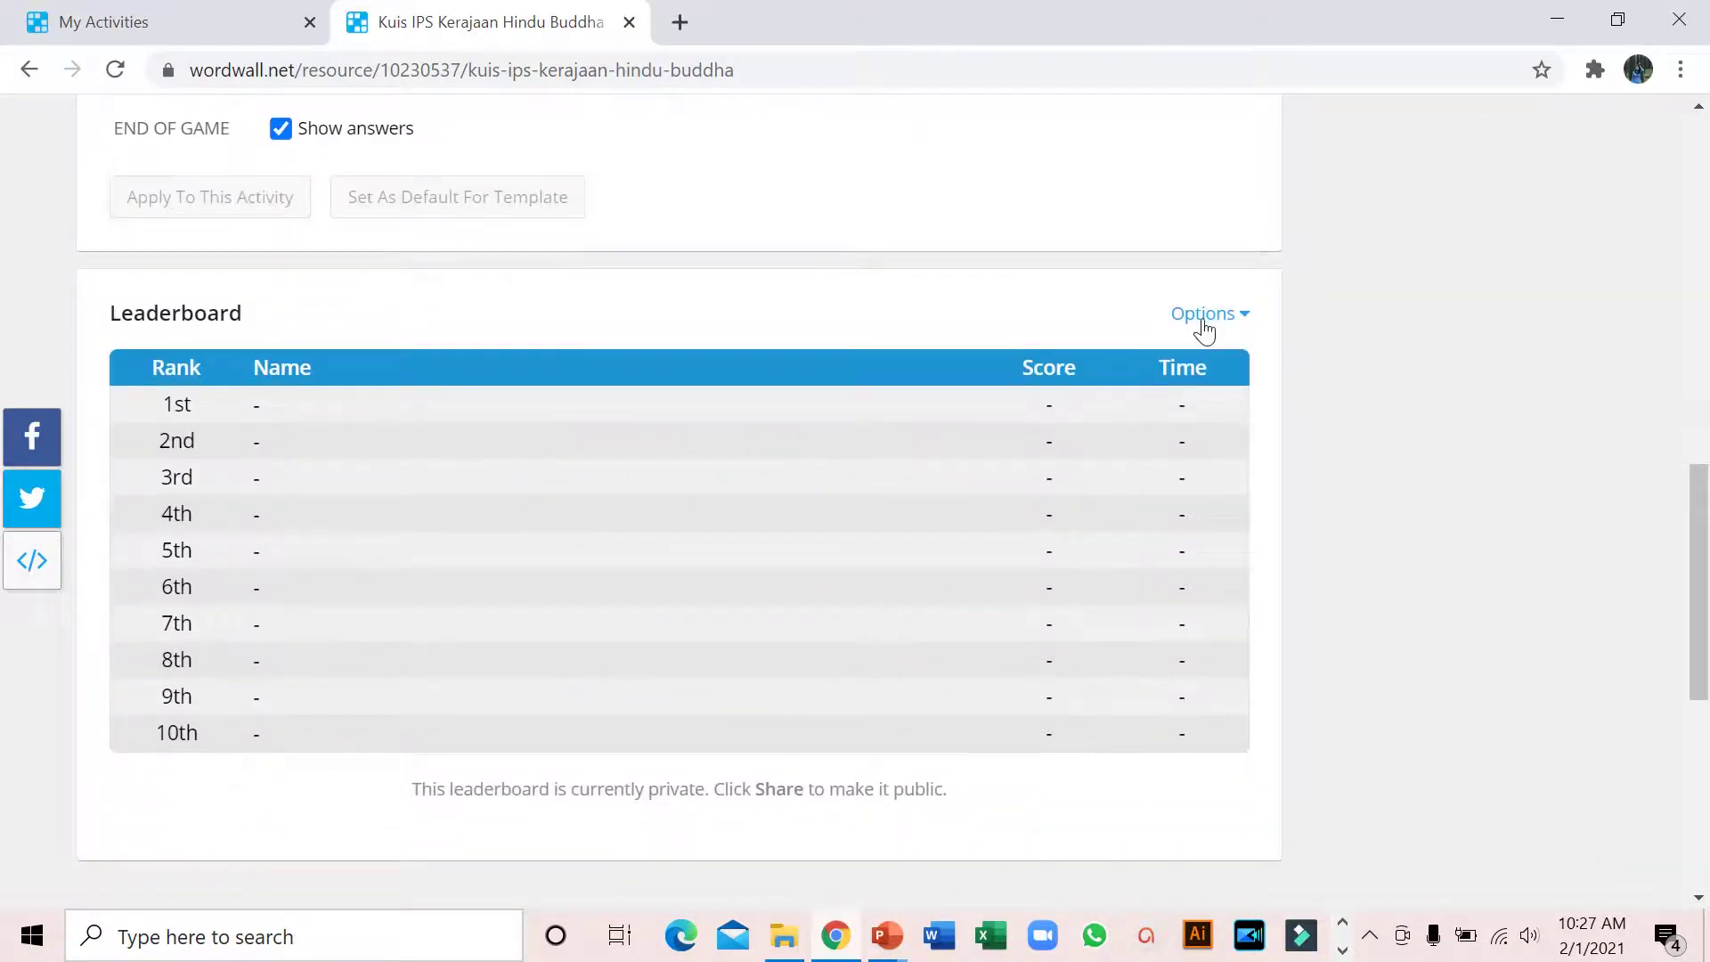
pyautogui.click(1204, 331)
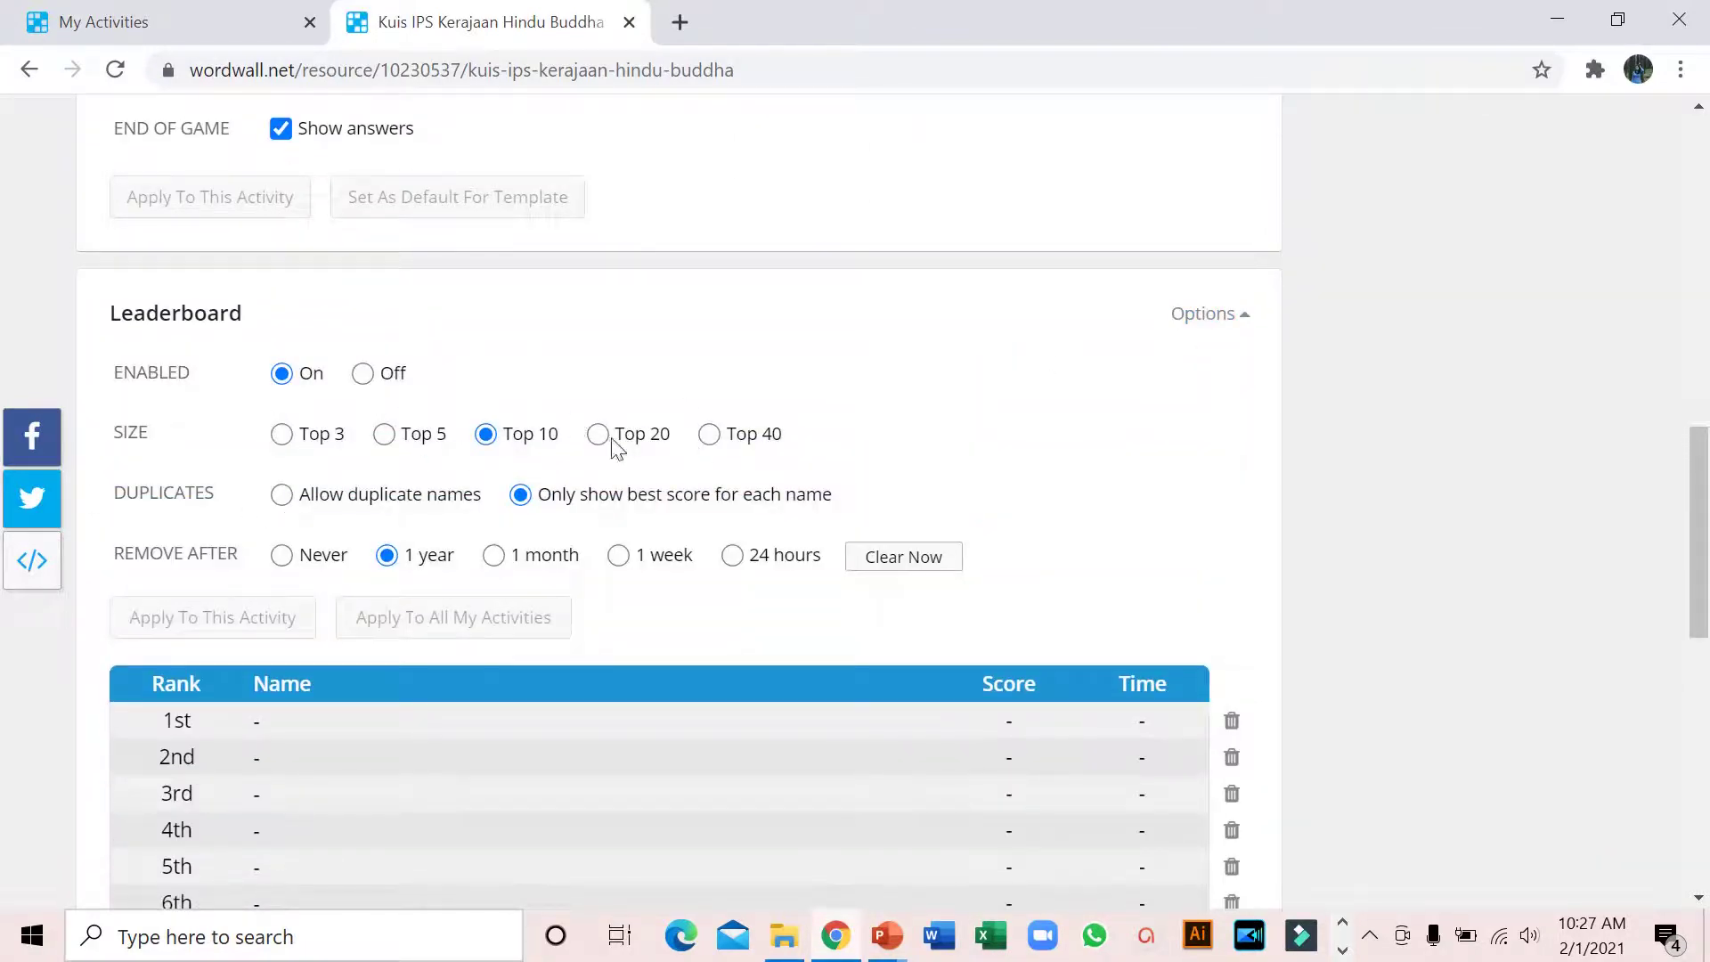
pyautogui.click(711, 438)
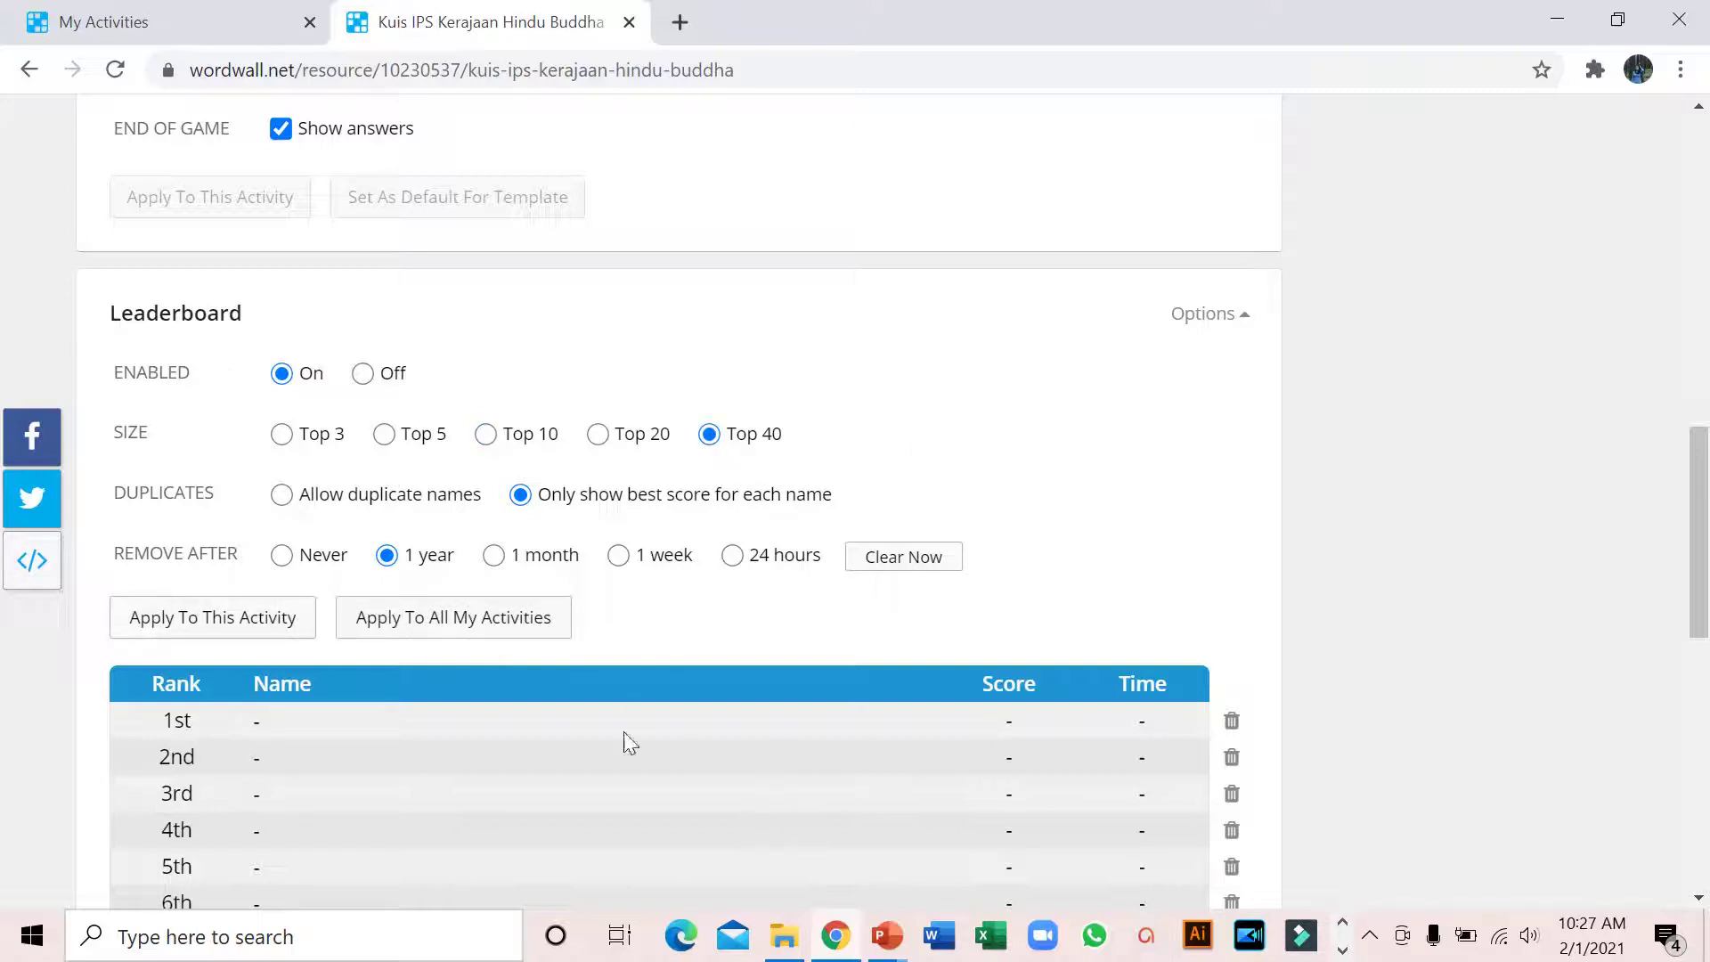
pyautogui.click(234, 626)
# Start the Maze chase game to preview the quiz.
pyautogui.scroll(4, 926, 699)
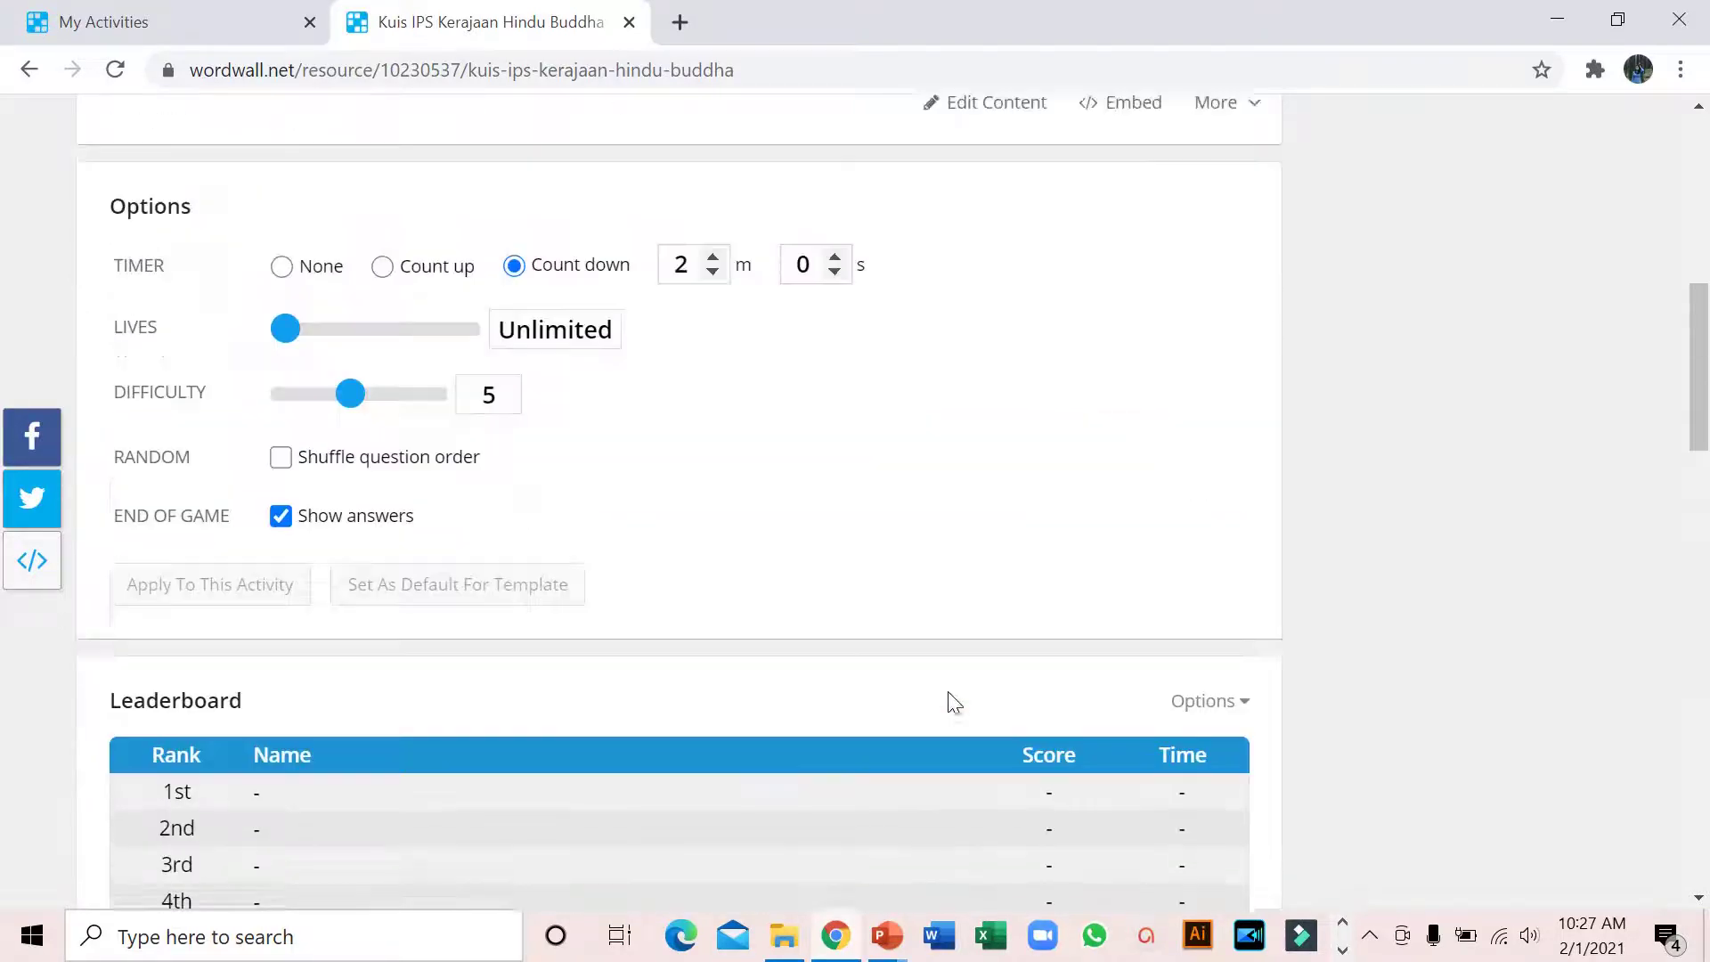
pyautogui.scroll(6, 953, 699)
pyautogui.scroll(-2, 953, 694)
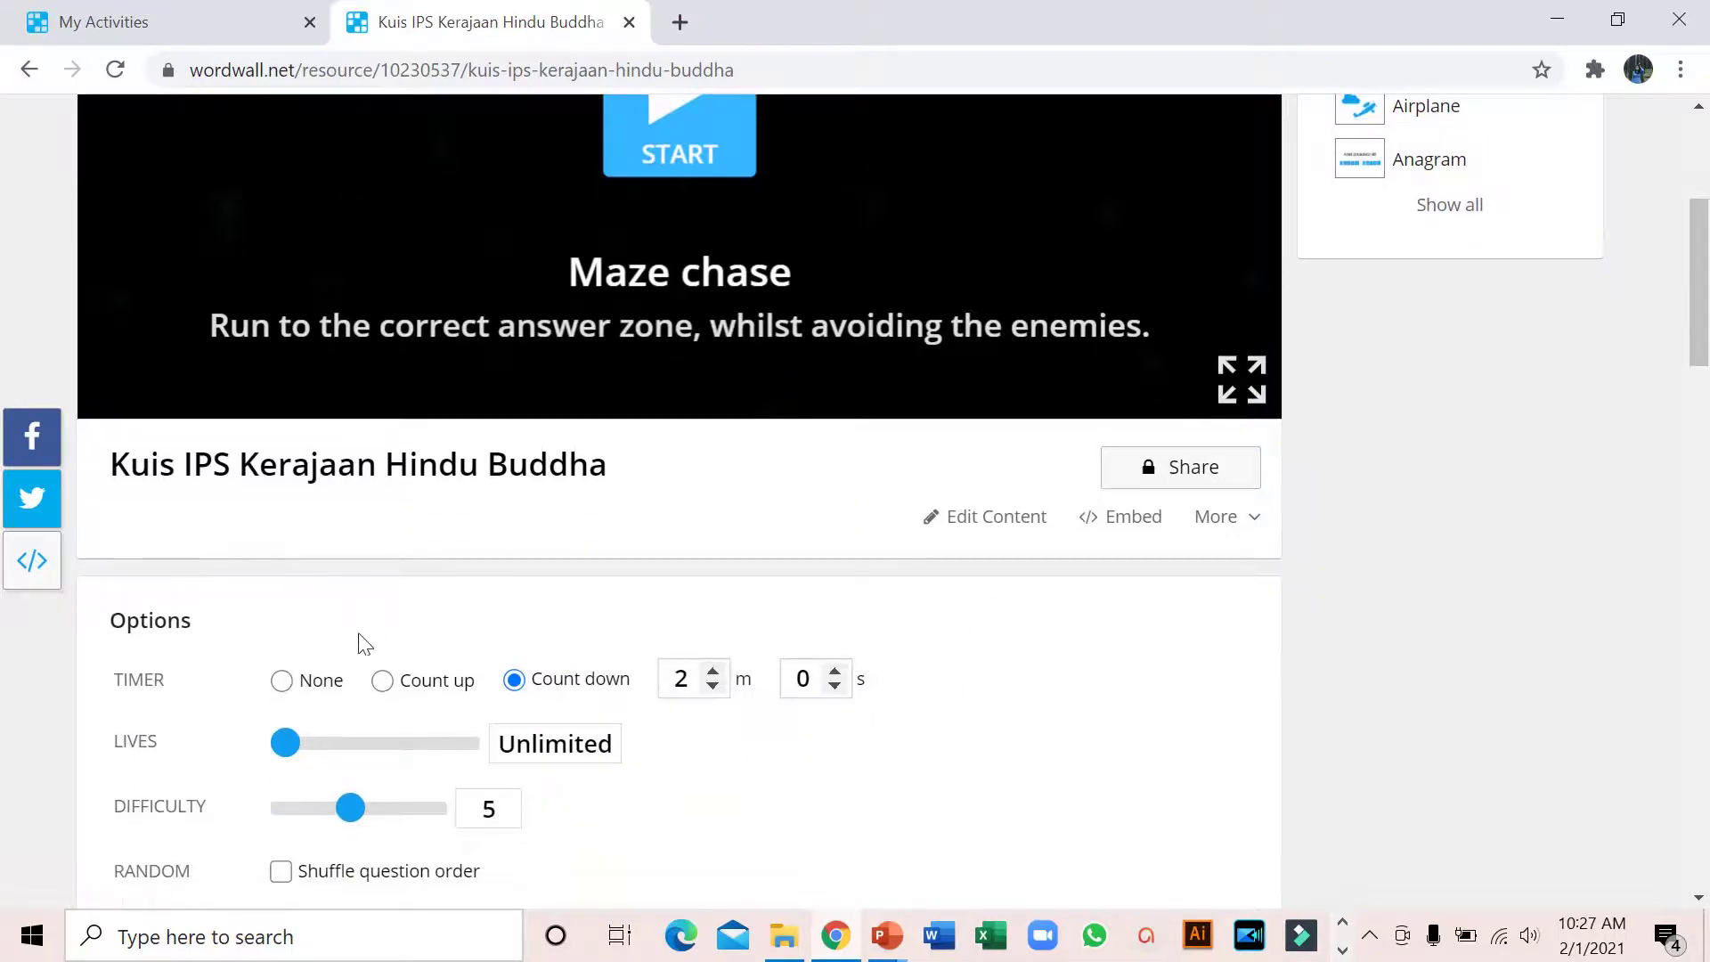
pyautogui.scroll(3, 801, 439)
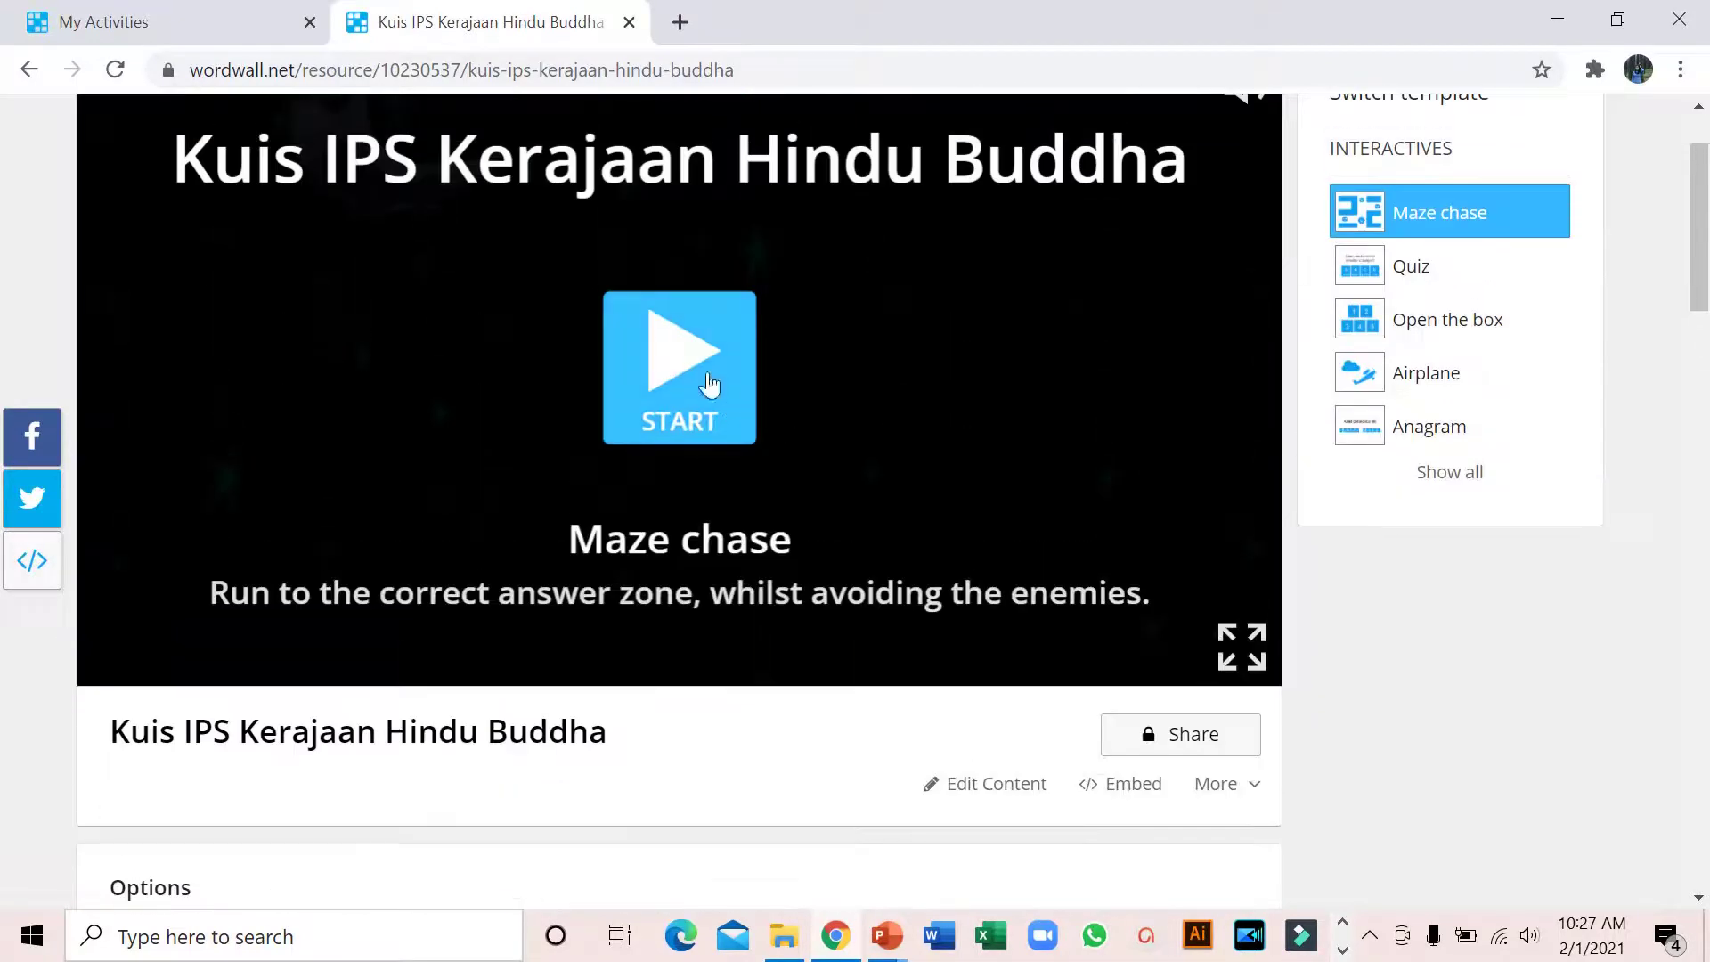
pyautogui.scroll(1, 663, 361)
pyautogui.click(662, 361)
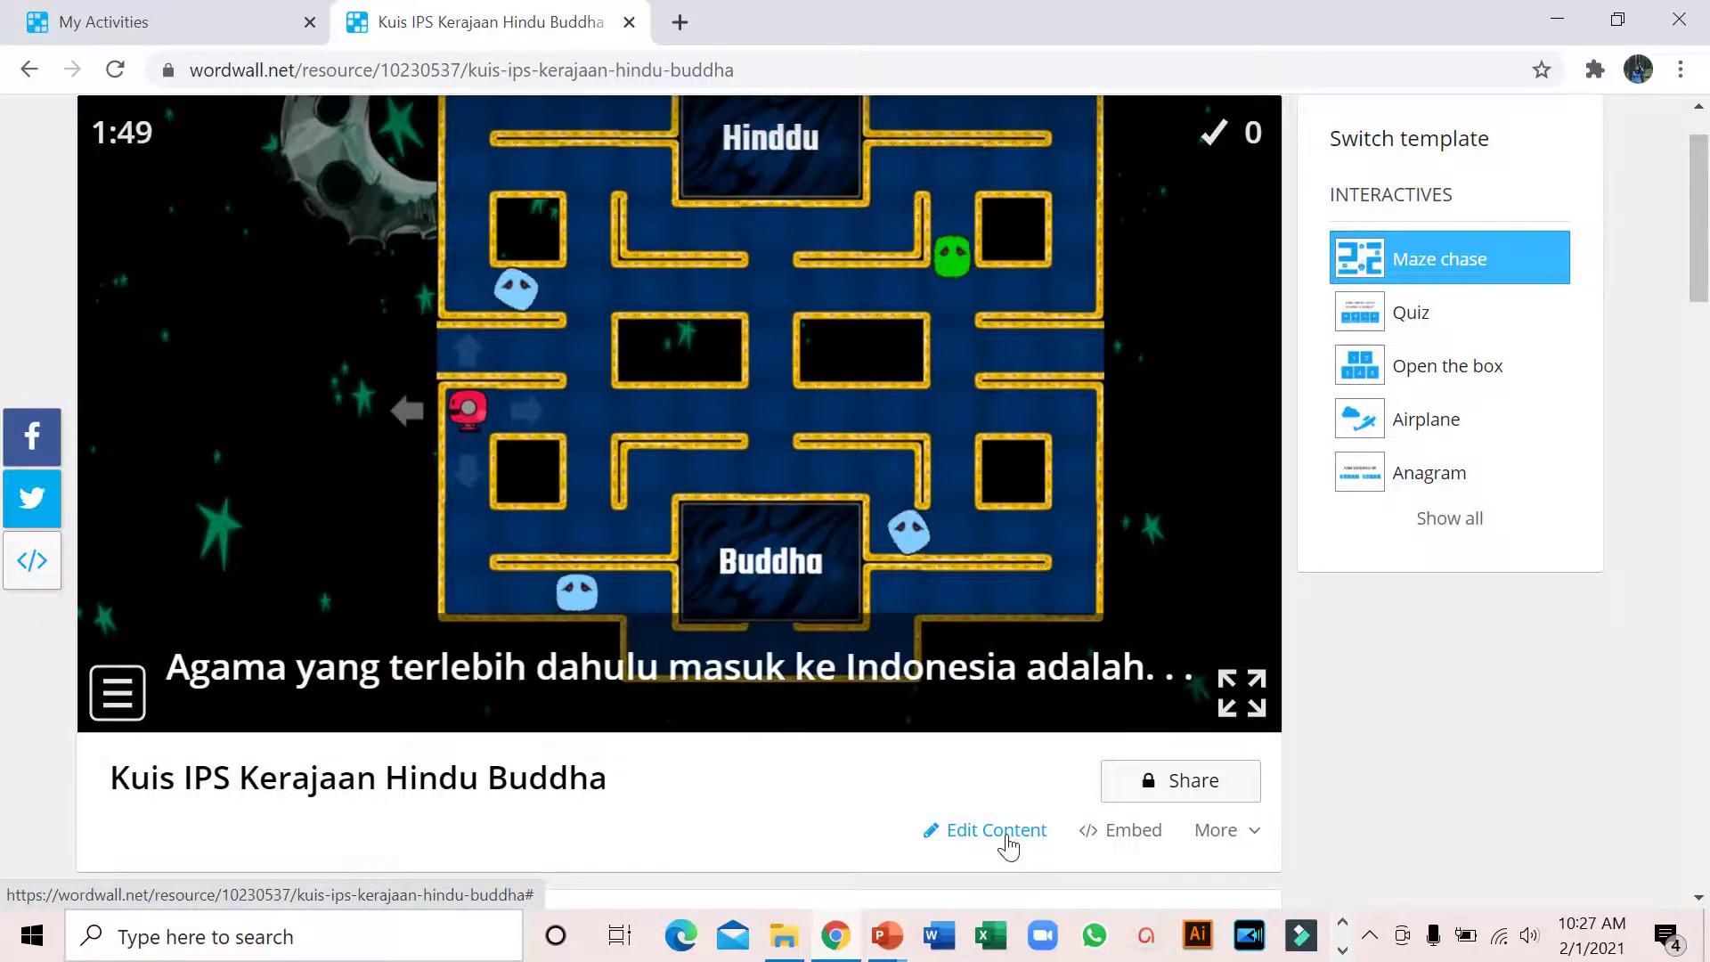
# Reopen the activity's content for editing and correct answer b of question 1 to "Hindu".
pyautogui.click(1009, 846)
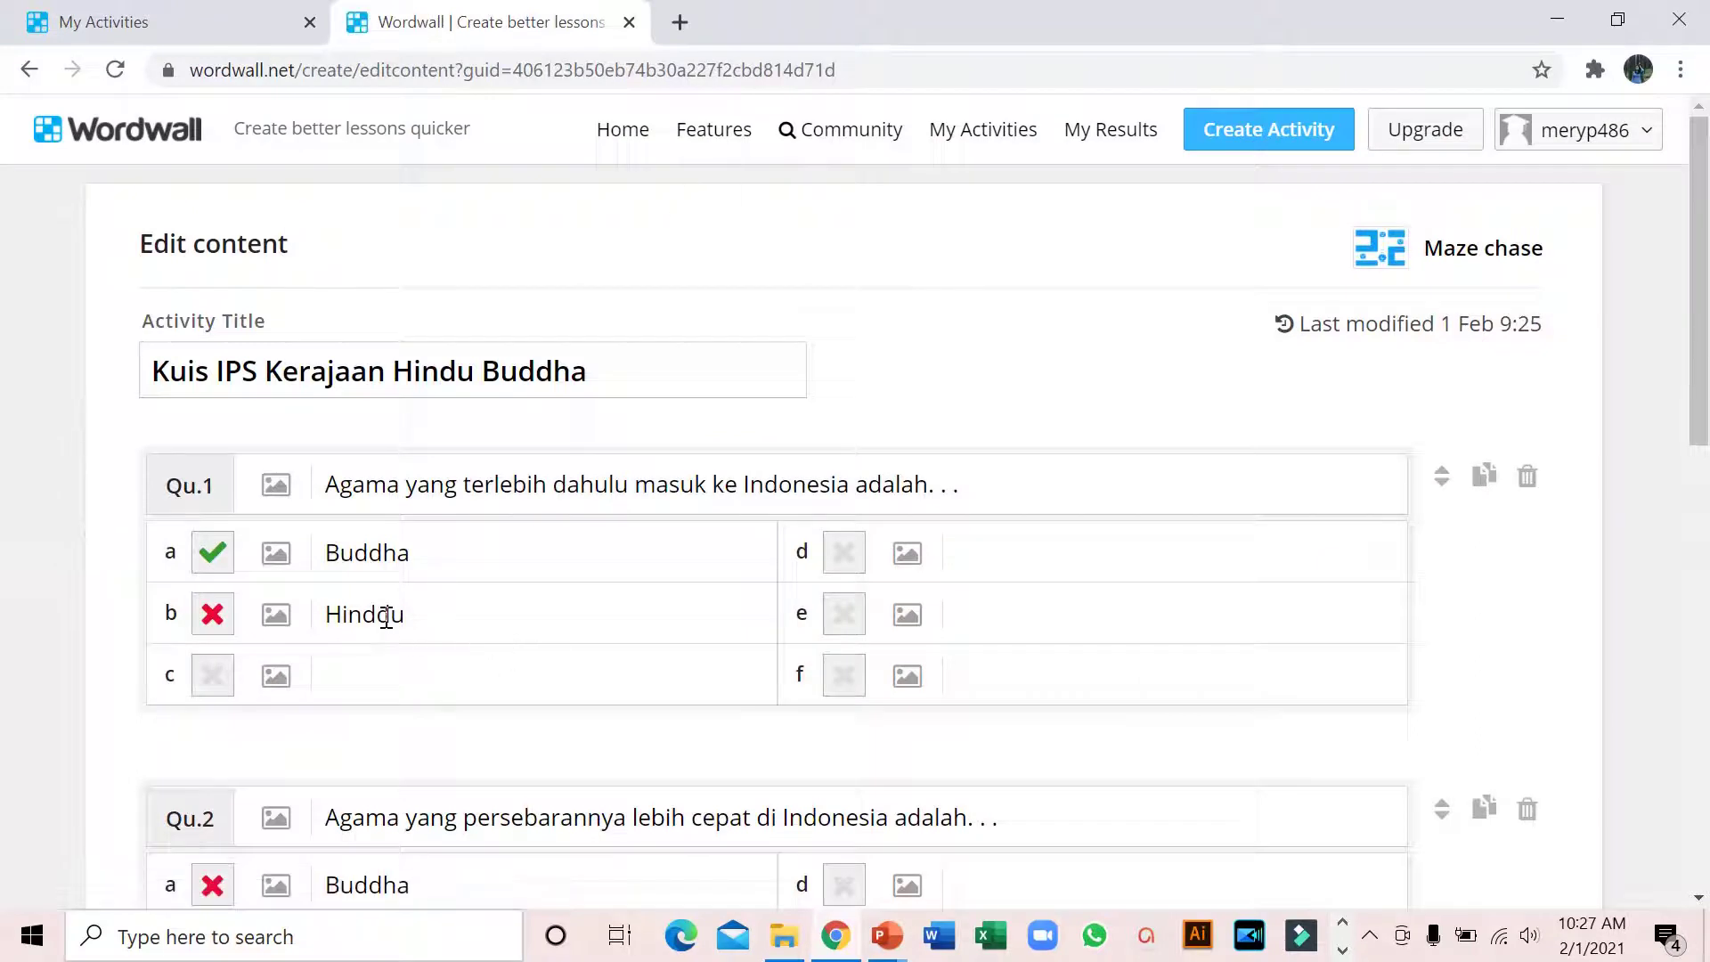
pyautogui.click(388, 614)
pyautogui.press('BackSpace')
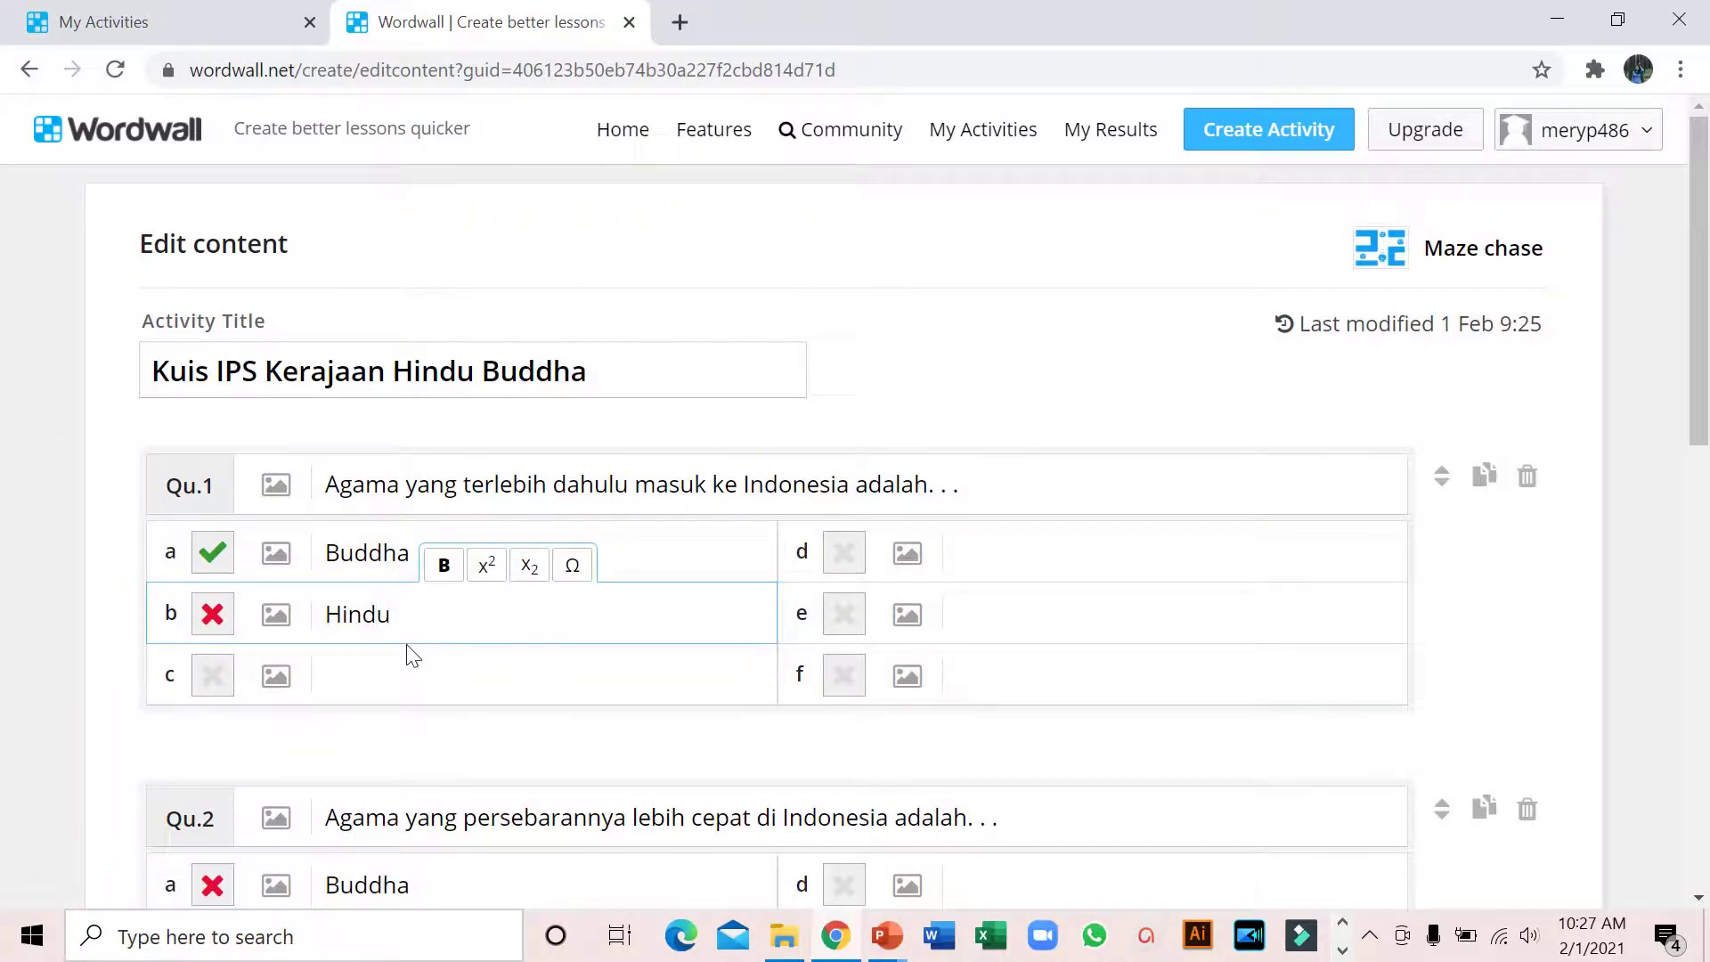
# Correct answer b of question 2 to "Hindu" and save the activity's content.
pyautogui.scroll(-3, 413, 656)
pyautogui.click(391, 678)
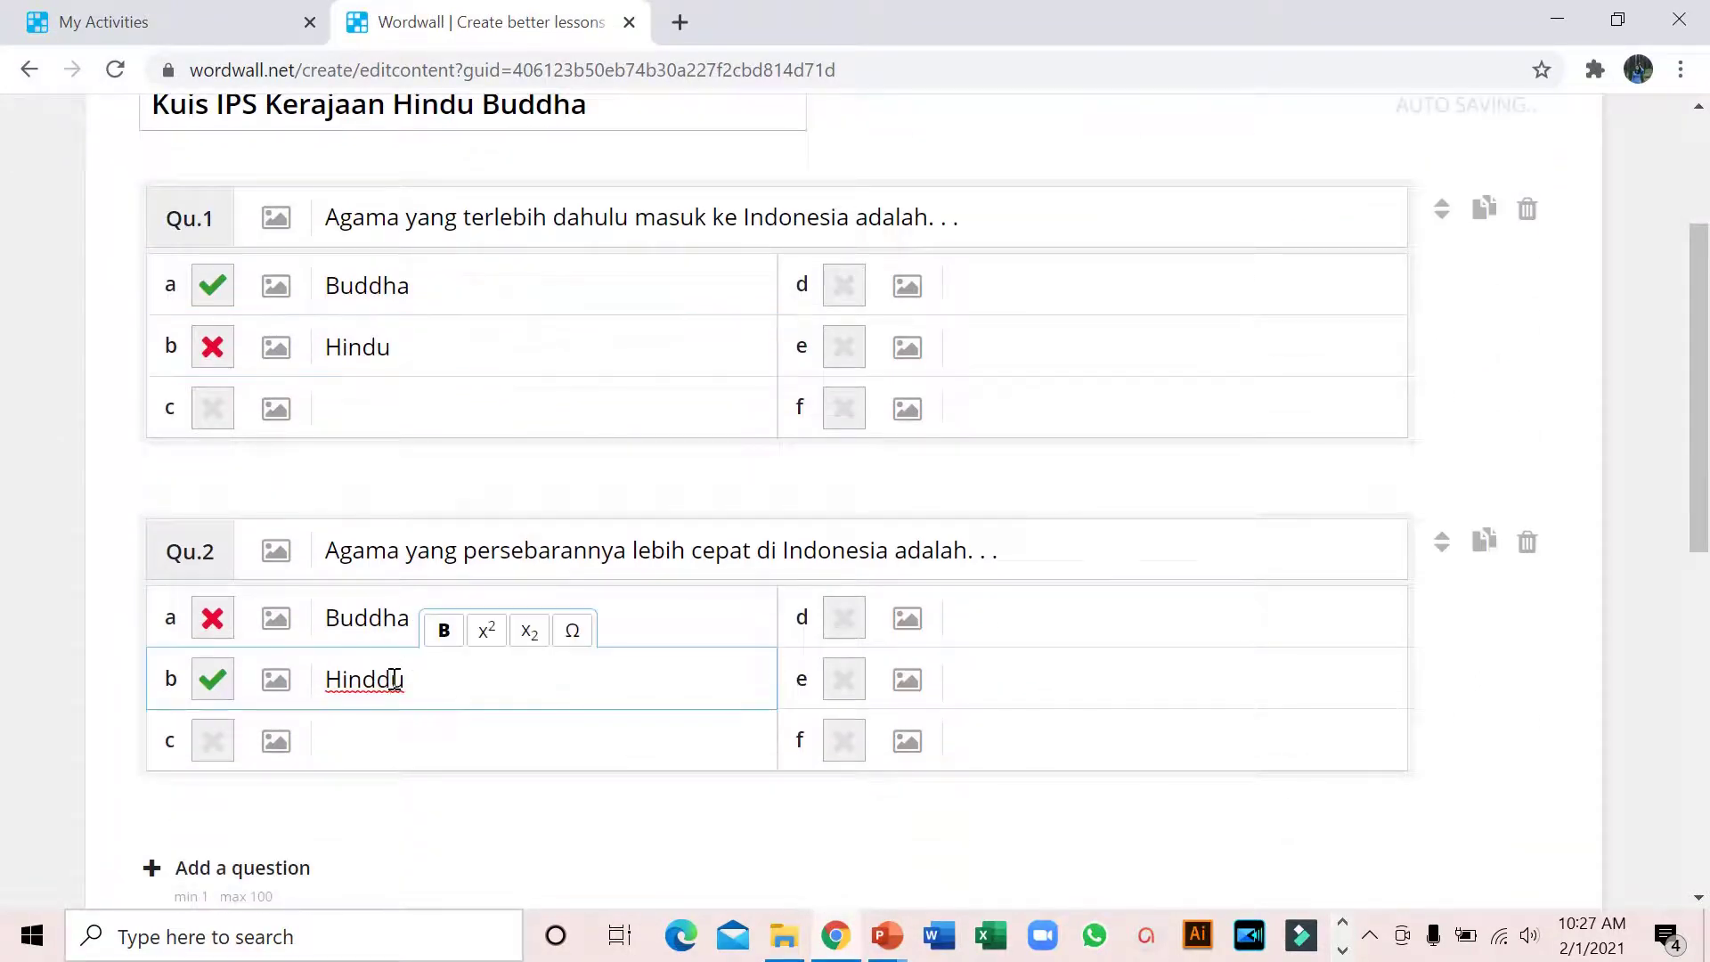
pyautogui.press('BackSpace')
pyautogui.scroll(-3, 393, 679)
pyautogui.click(1397, 735)
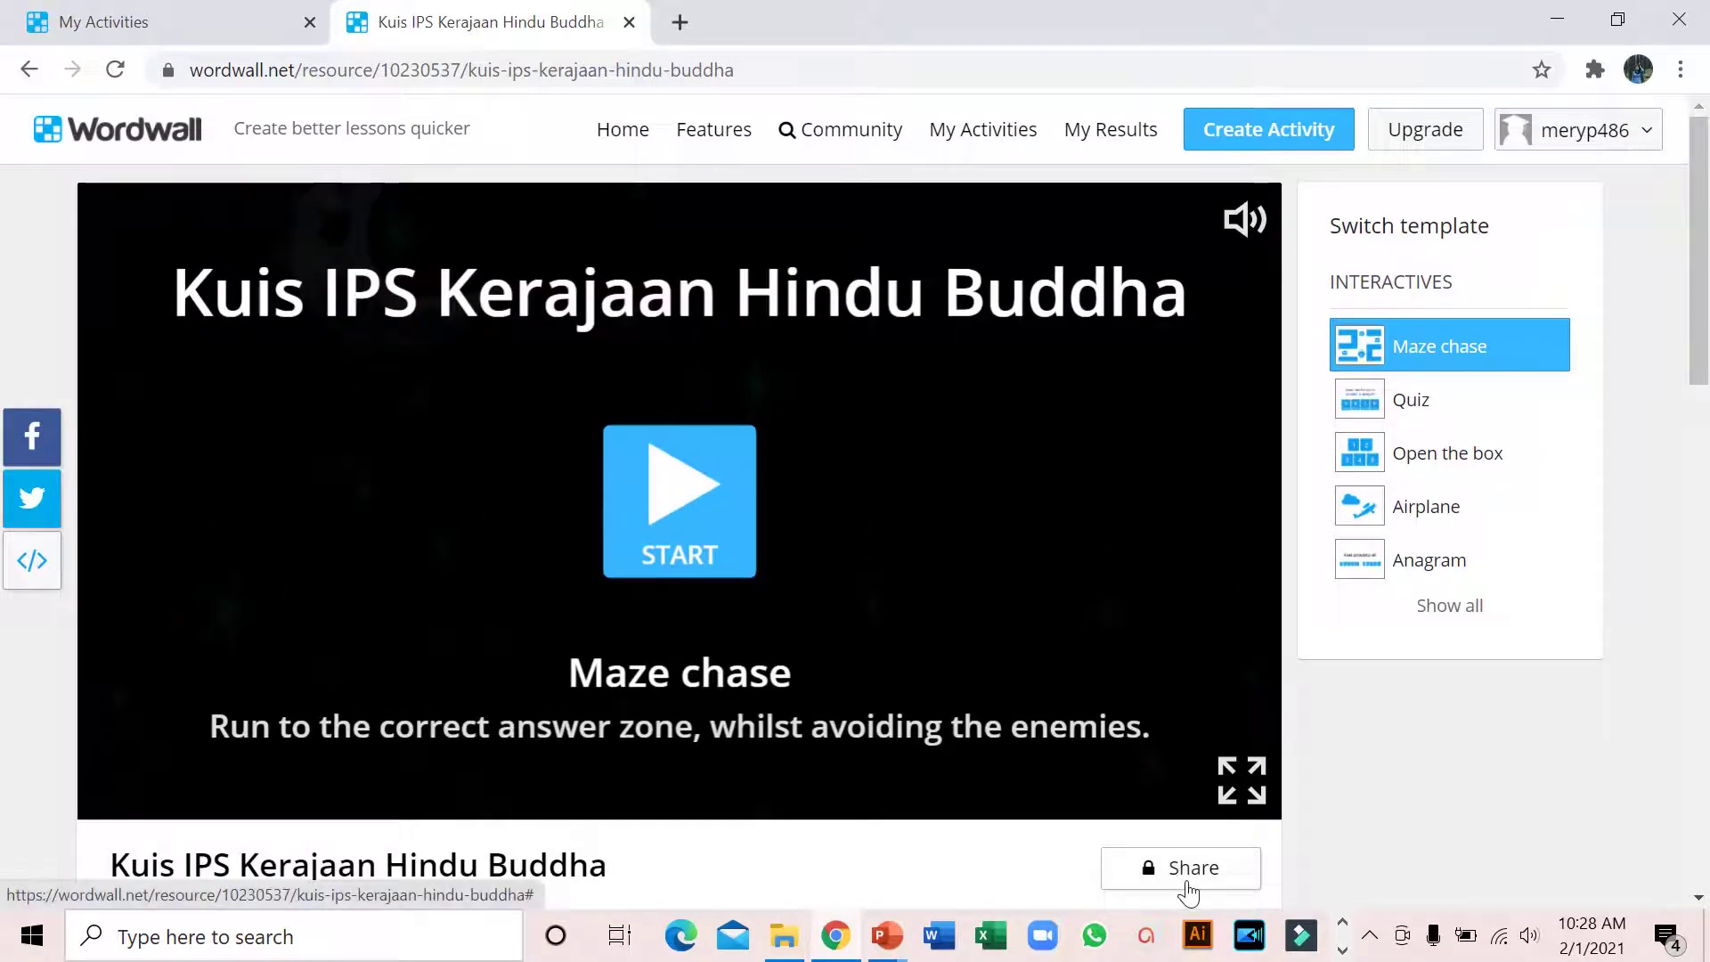
# Share the activity with students as an assignment and set its results title to "Kuis 1 IPS Kerajaan Hindu Buddha".
pyautogui.click(1184, 882)
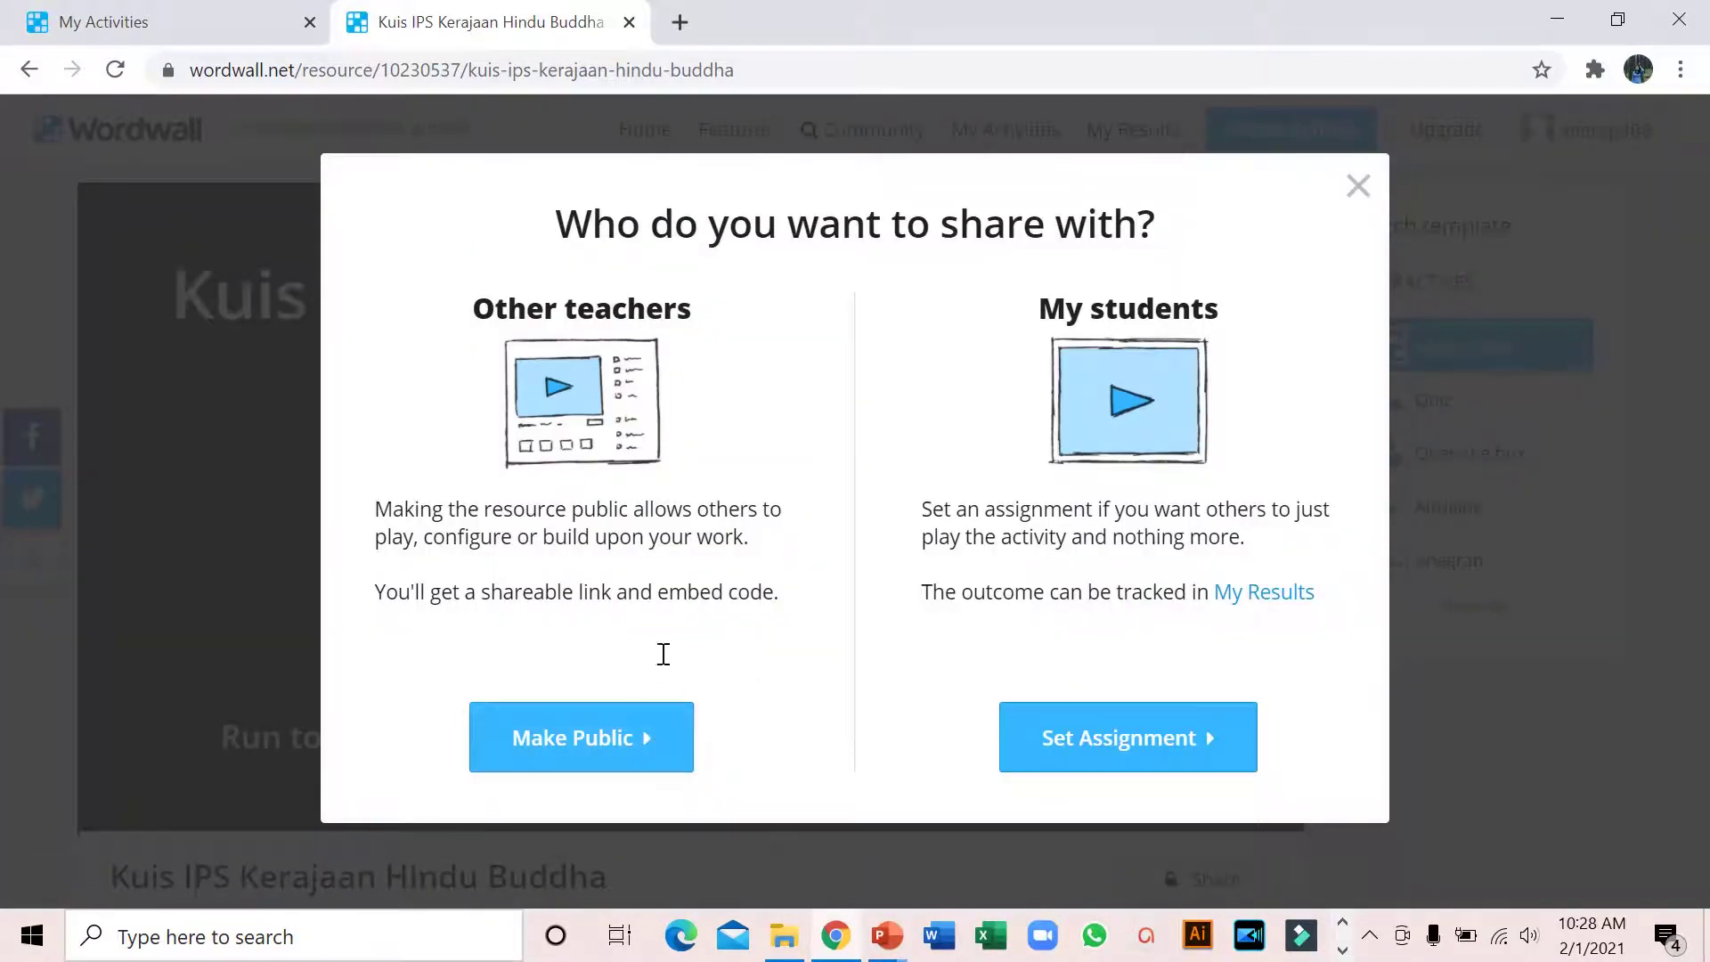
pyautogui.click(1122, 759)
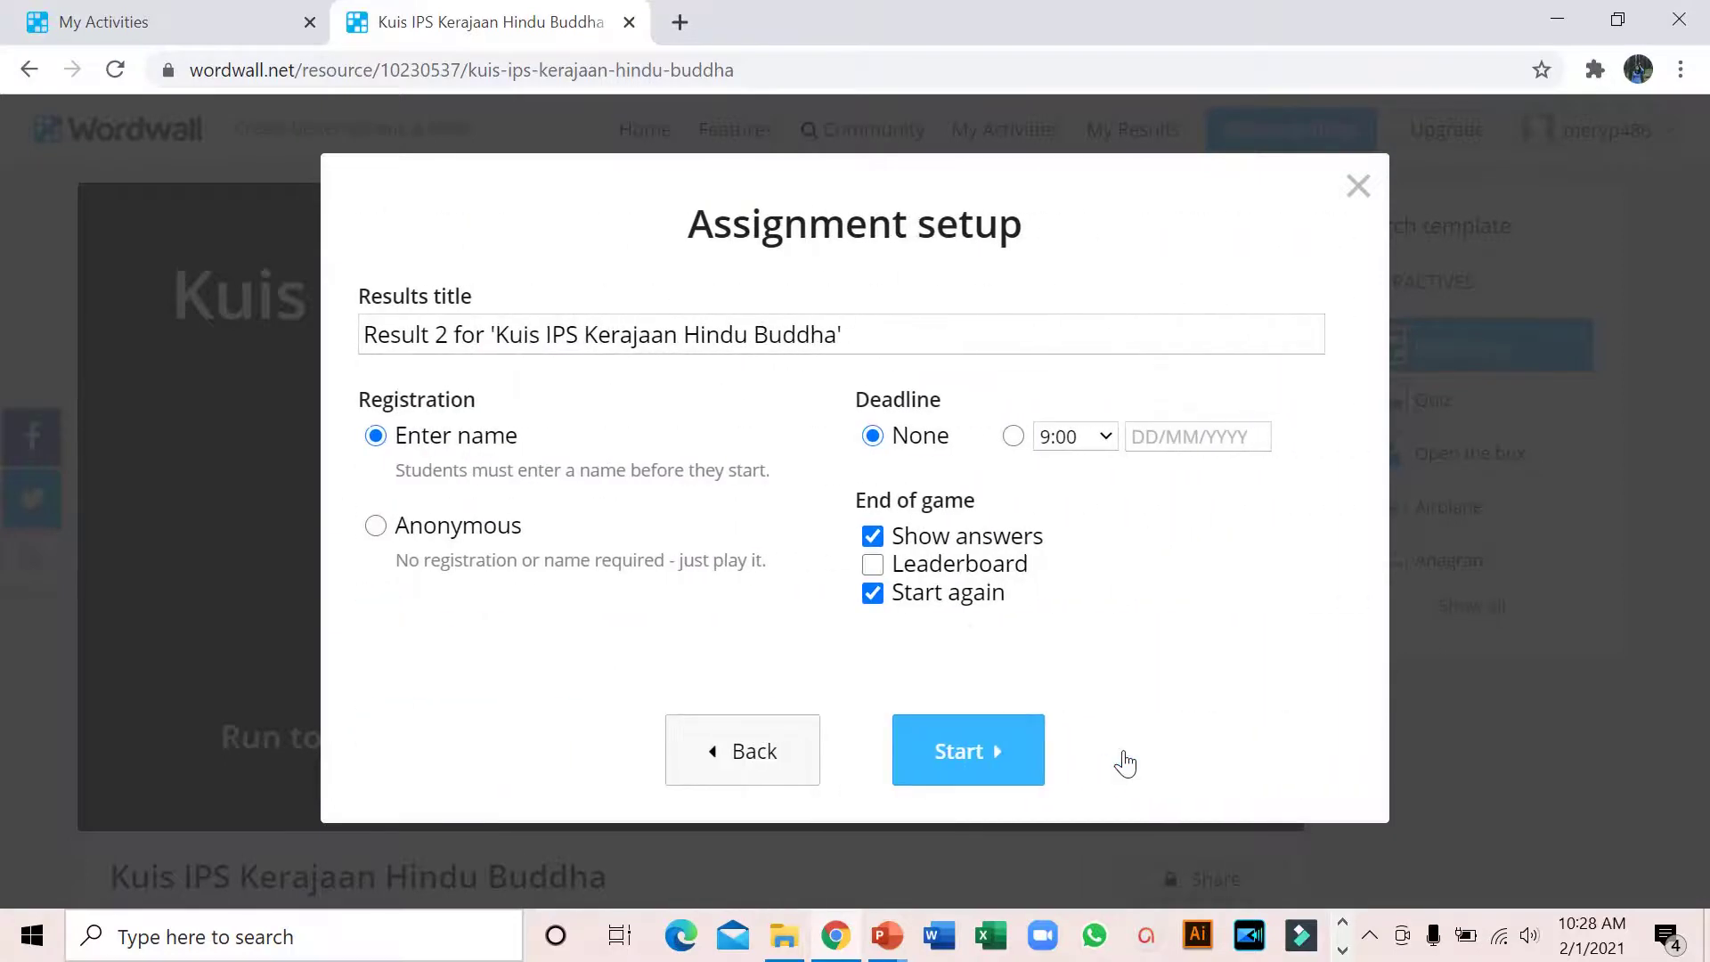
pyautogui.moveTo(361, 337); pyautogui.dragTo(495, 336)
pyautogui.press('BackSpace')
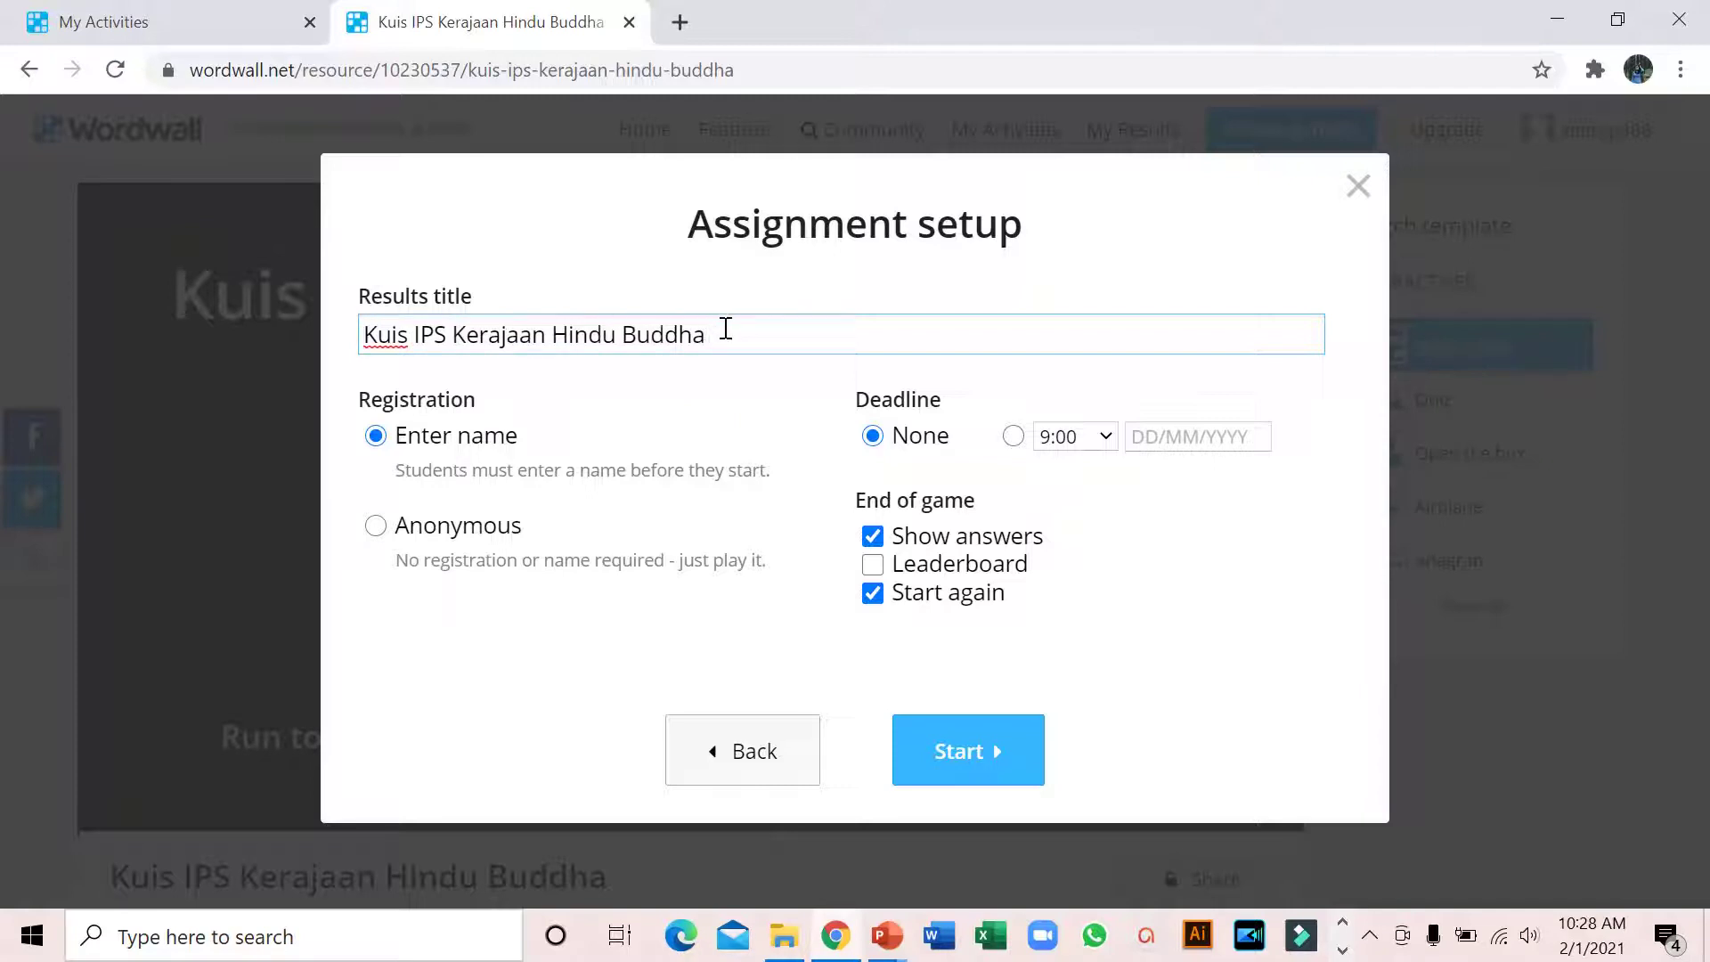
pyautogui.click(410, 347)
pyautogui.write('1')
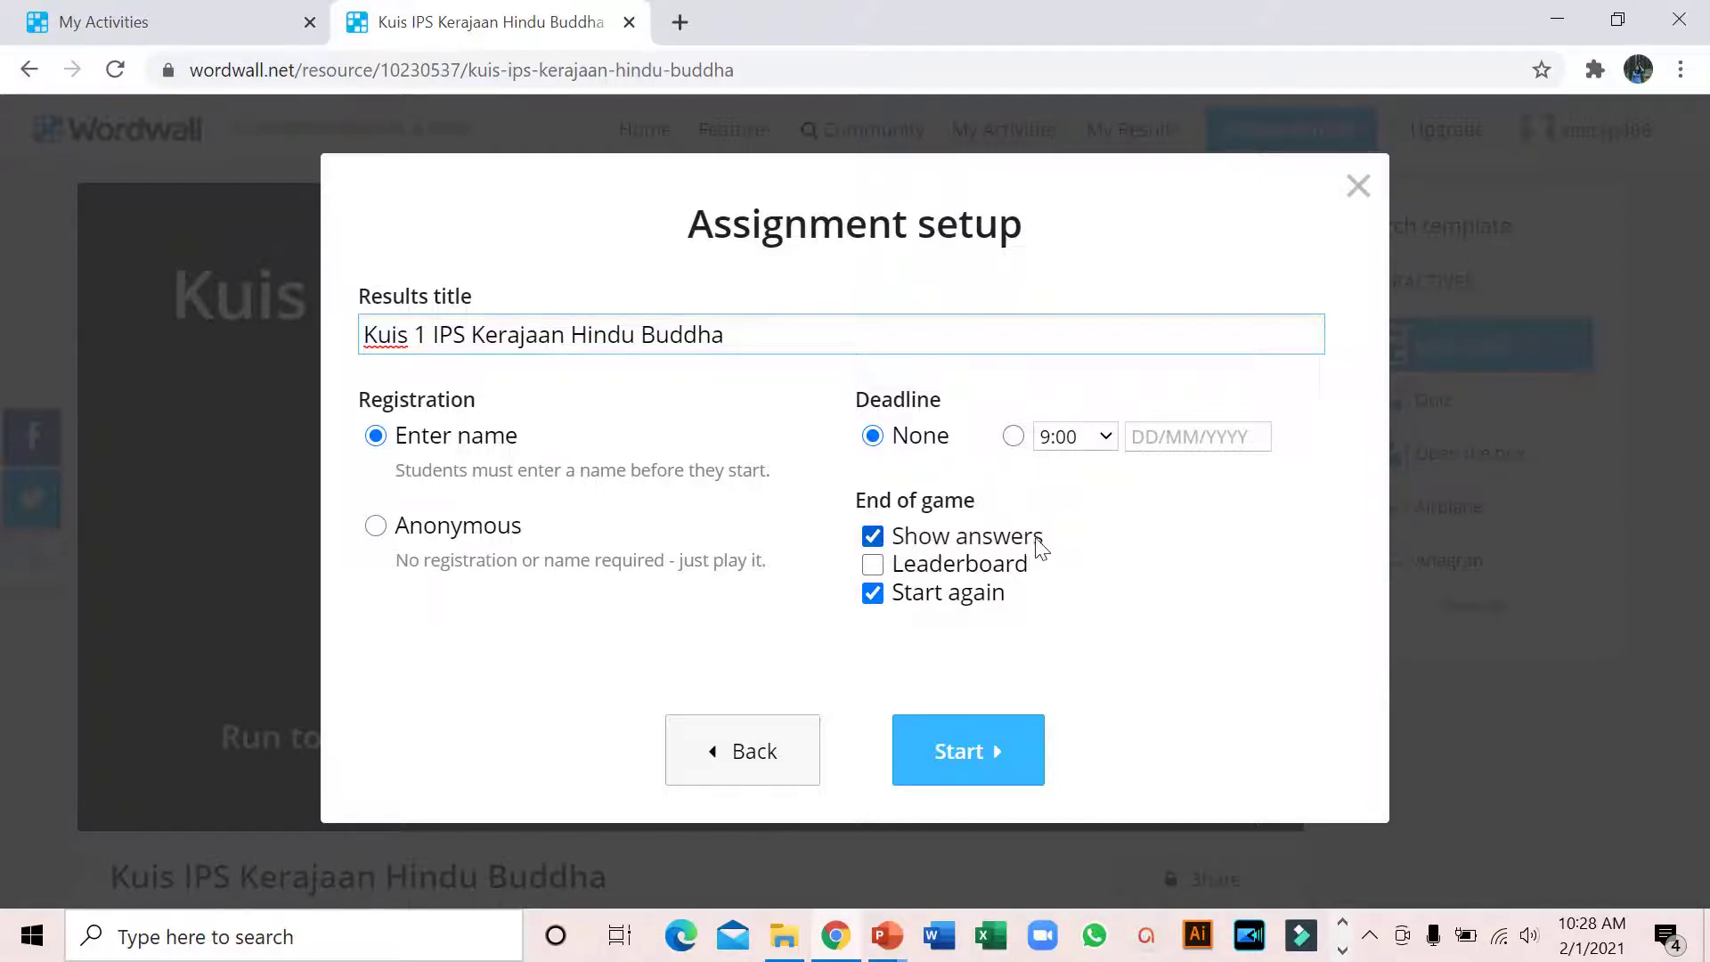
# Enable the end-of-game leaderboard, disable Start again, and start the assignment.
pyautogui.click(872, 564)
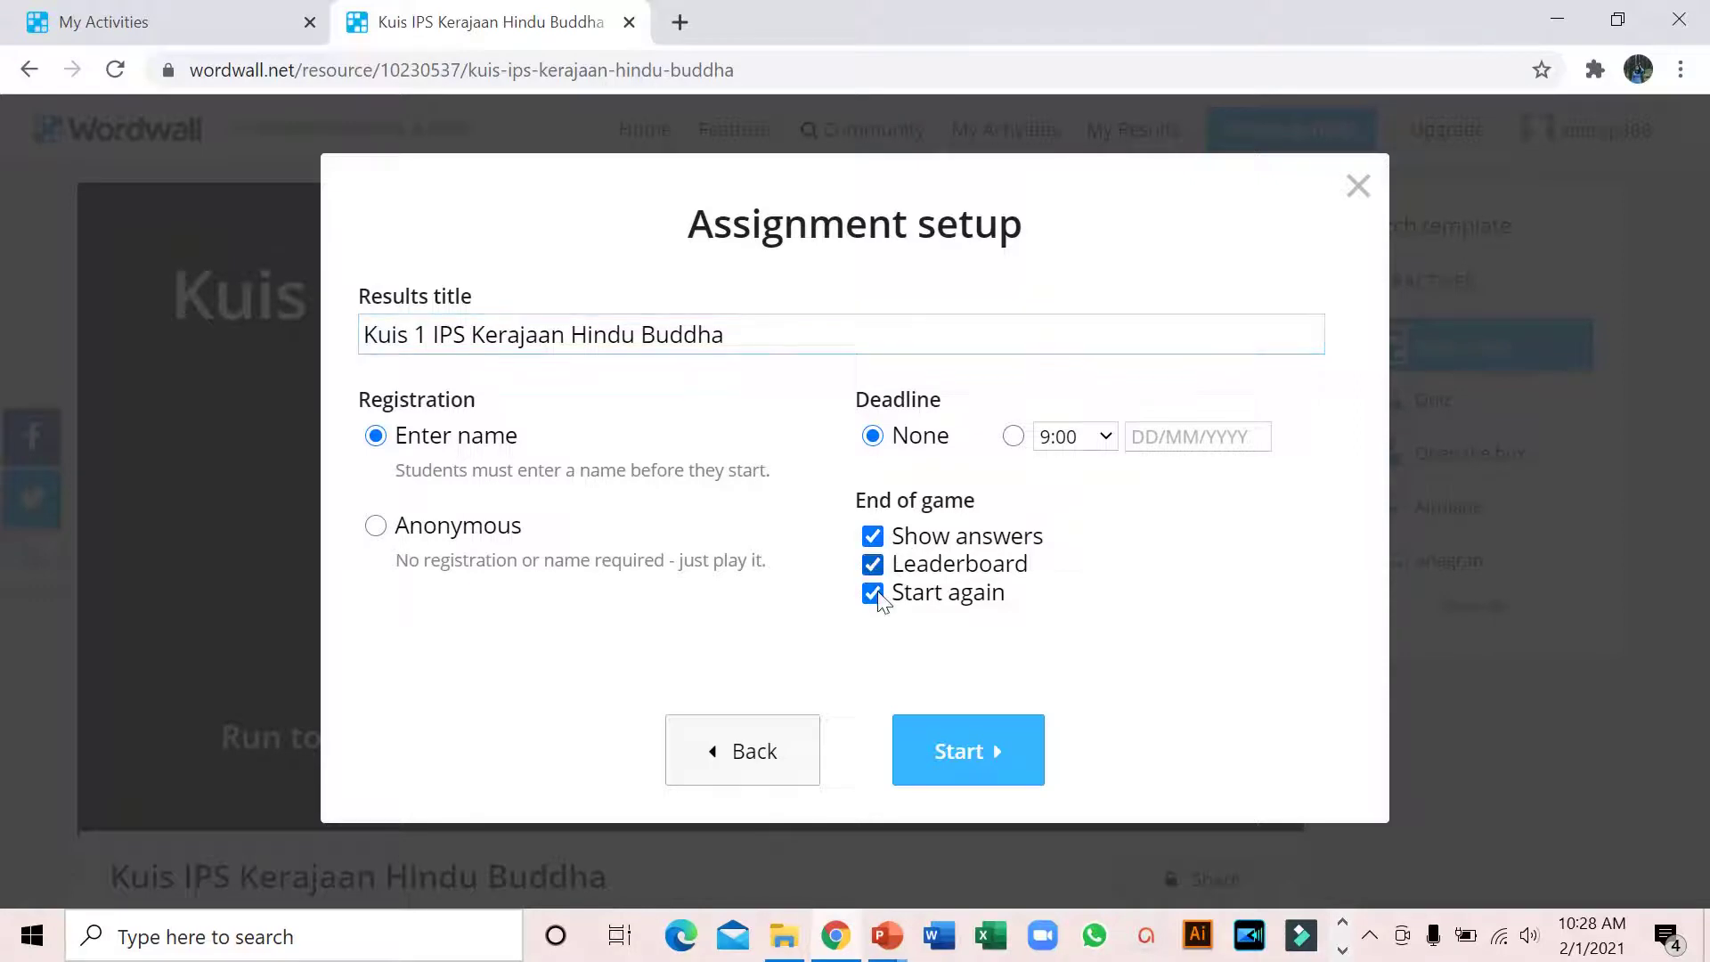
pyautogui.click(873, 593)
pyautogui.click(963, 775)
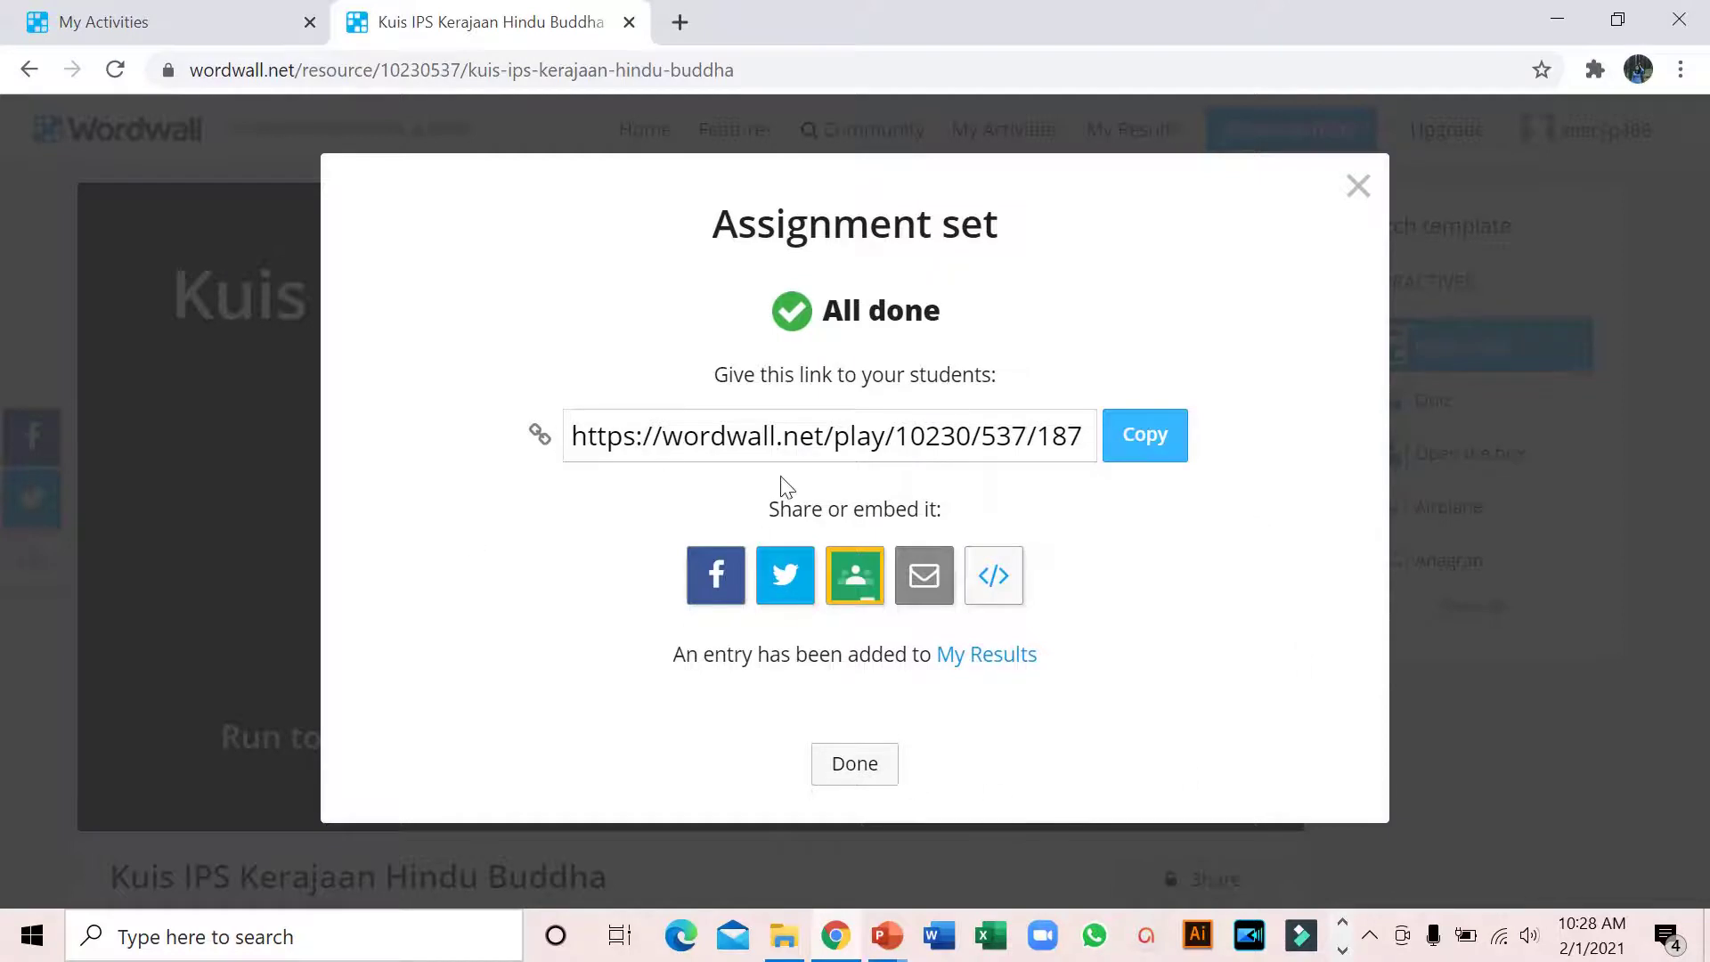
# Copy the assignment's student link and finish sharing.
pyautogui.click(1155, 444)
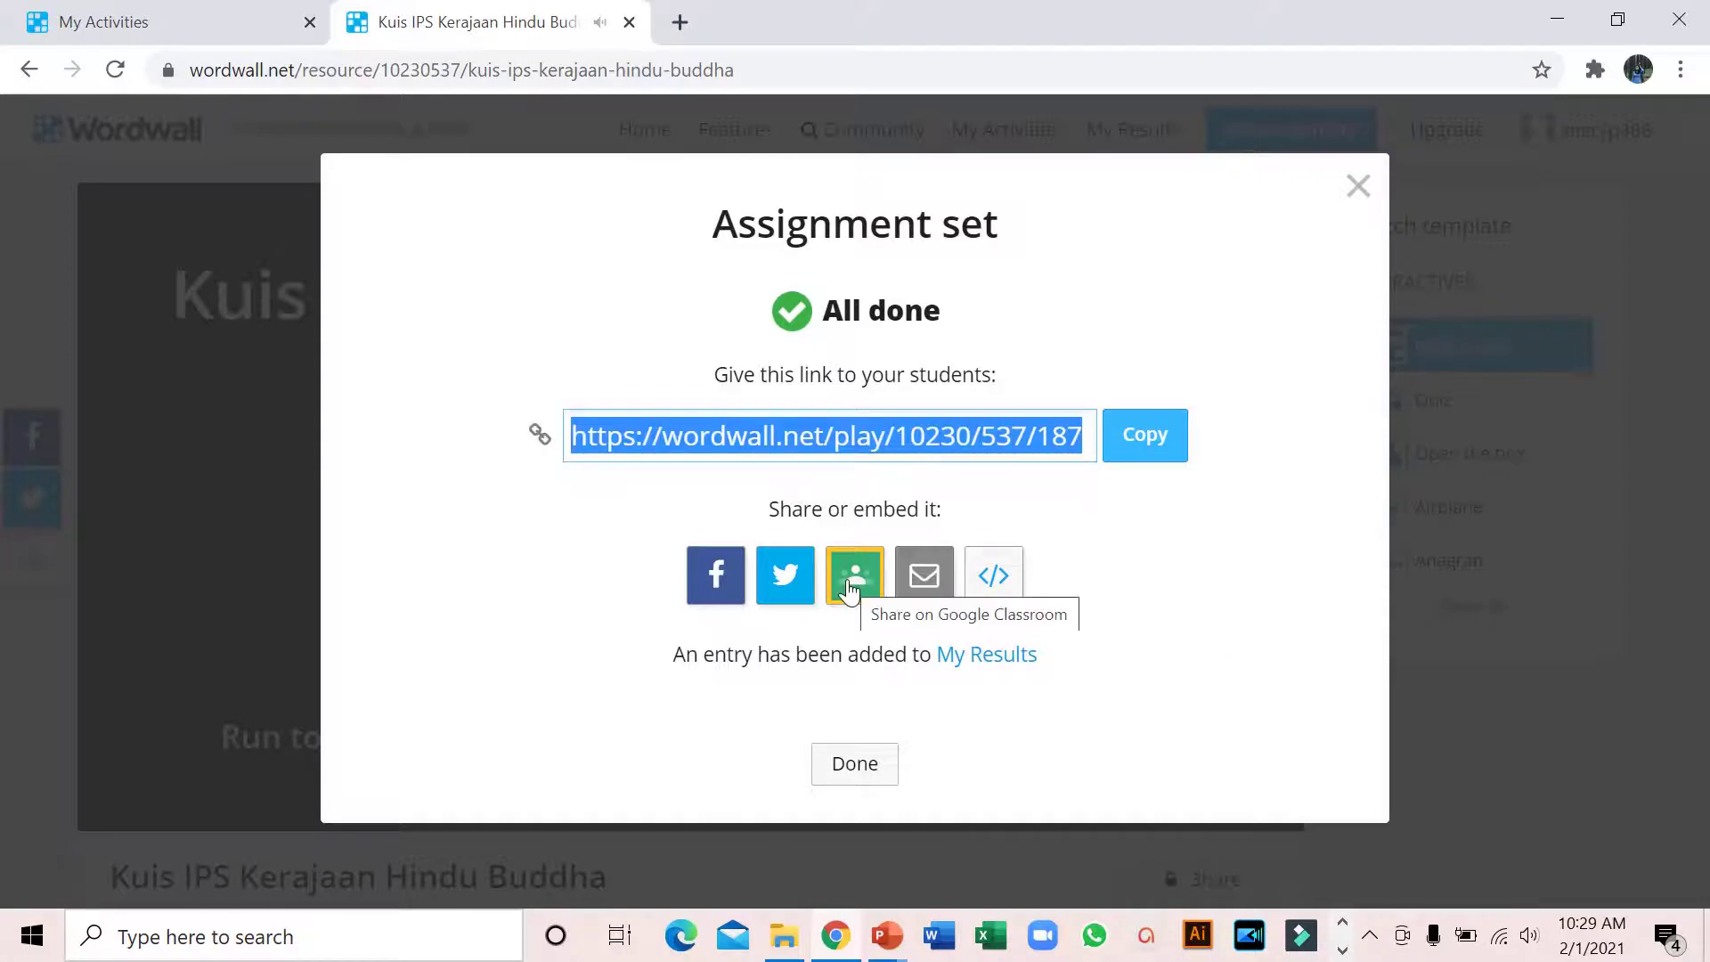
pyautogui.click(856, 766)
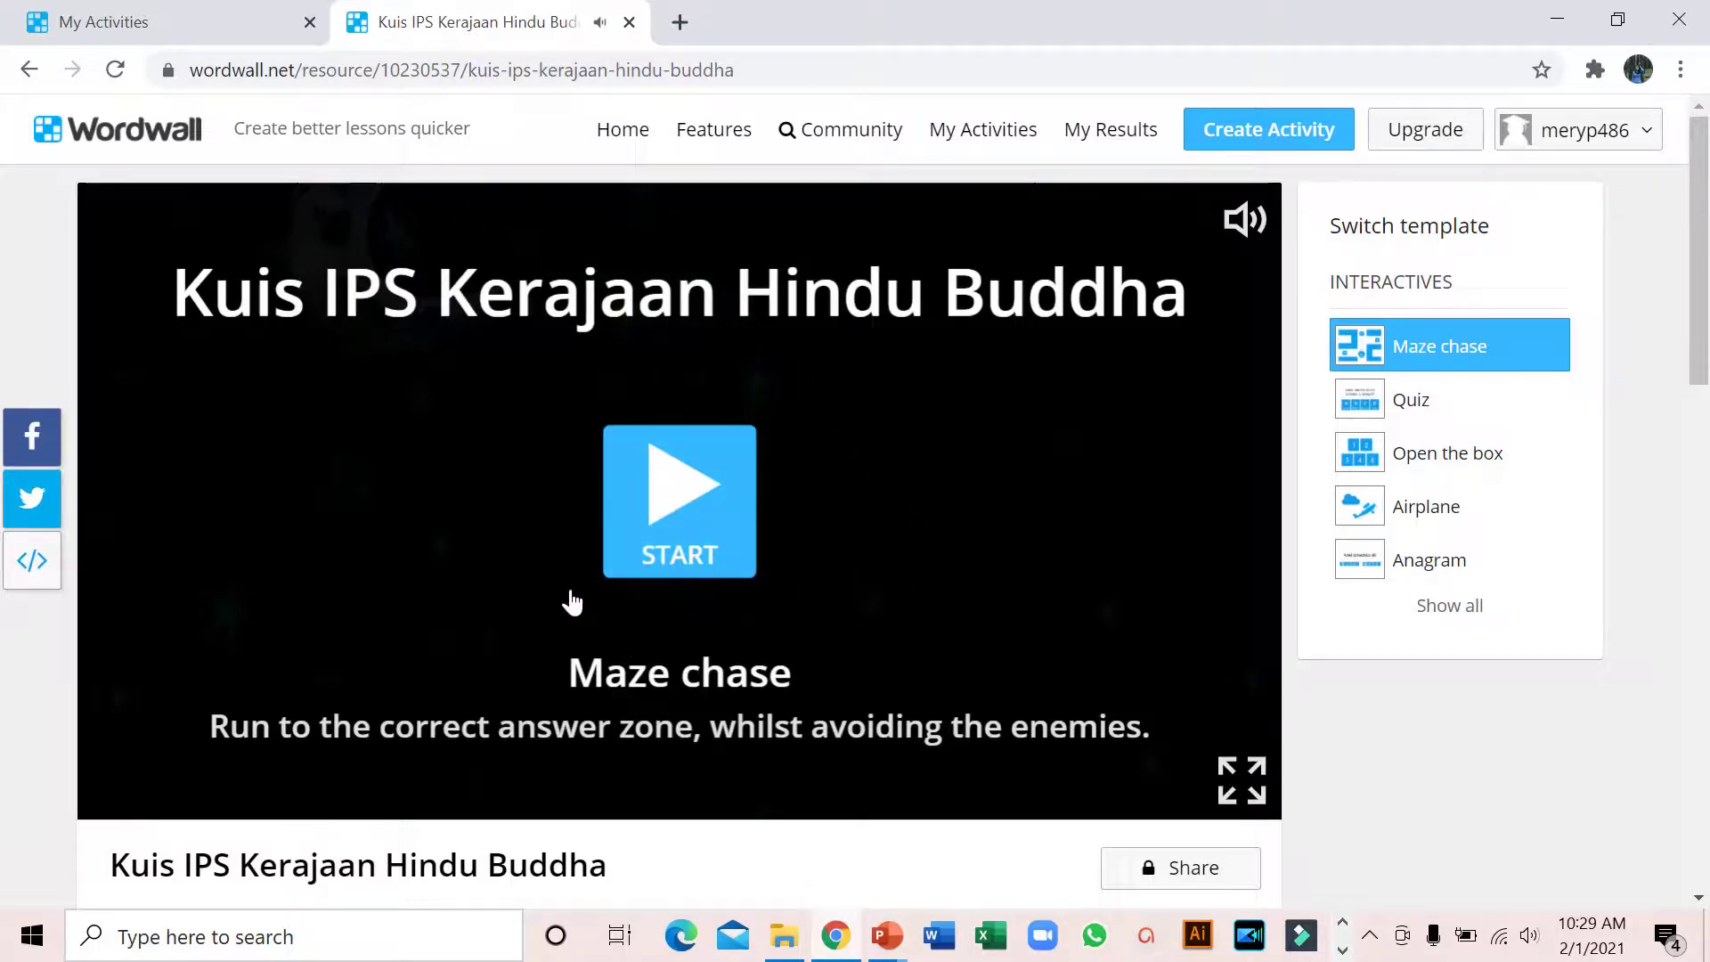
# Switch to the other Wordwall browser tab and view the account's assignment results list.
pyautogui.click(217, 27)
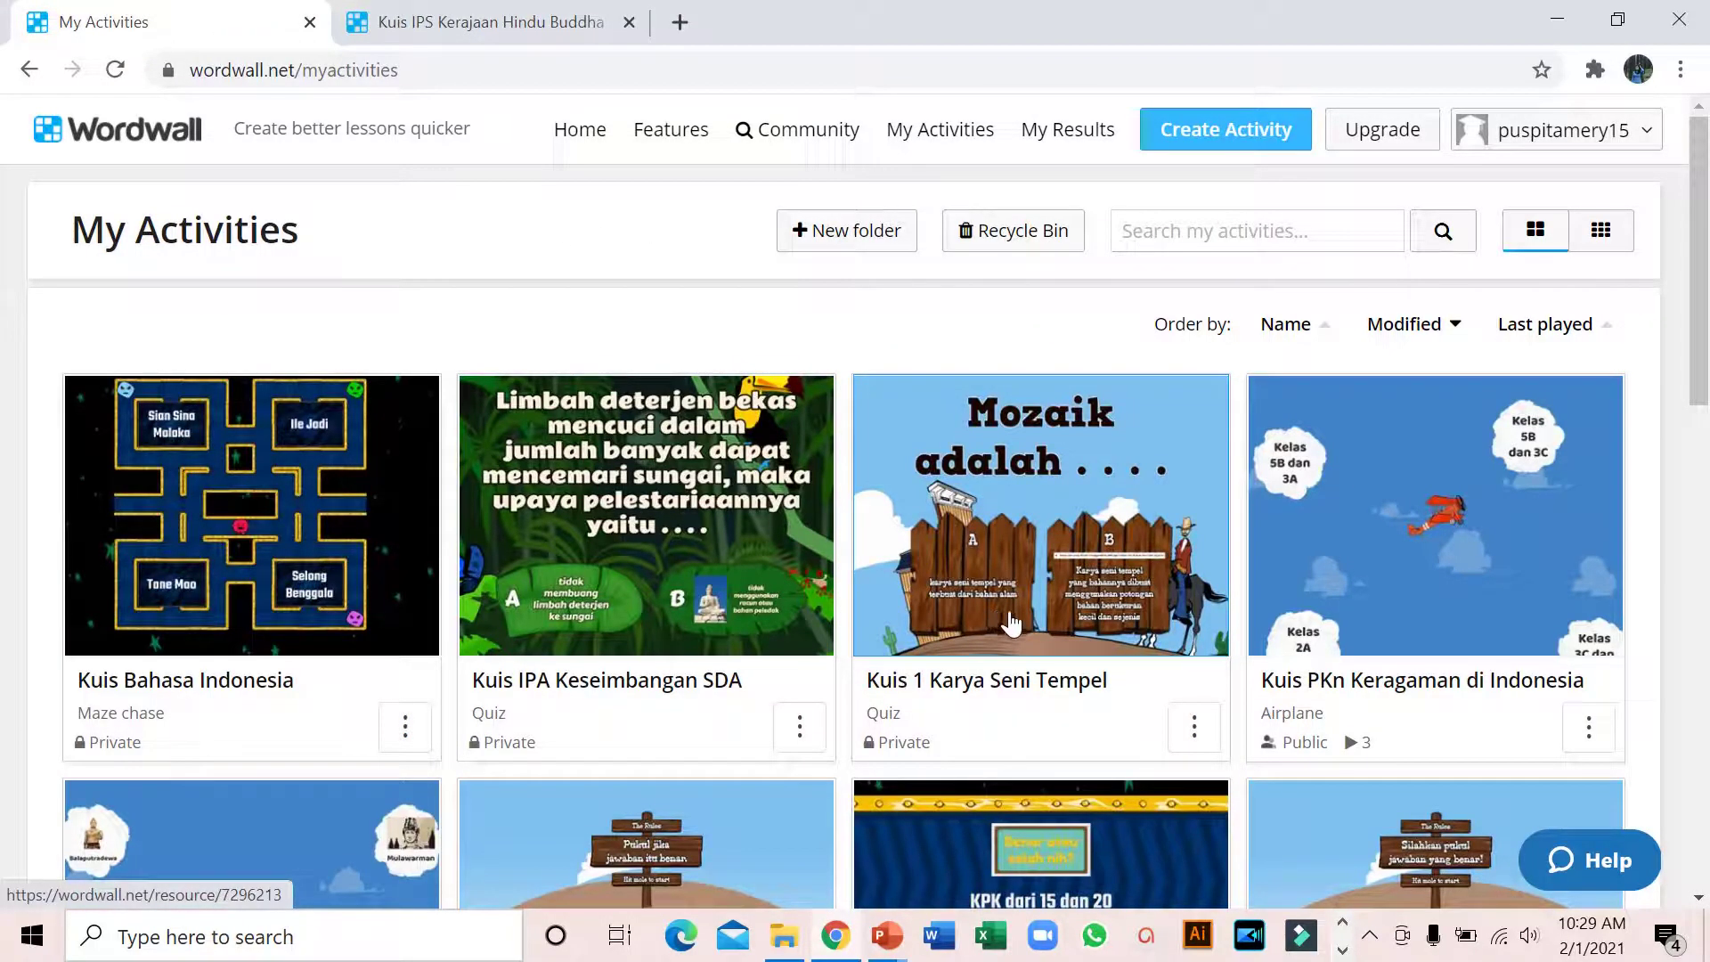
pyautogui.click(1060, 150)
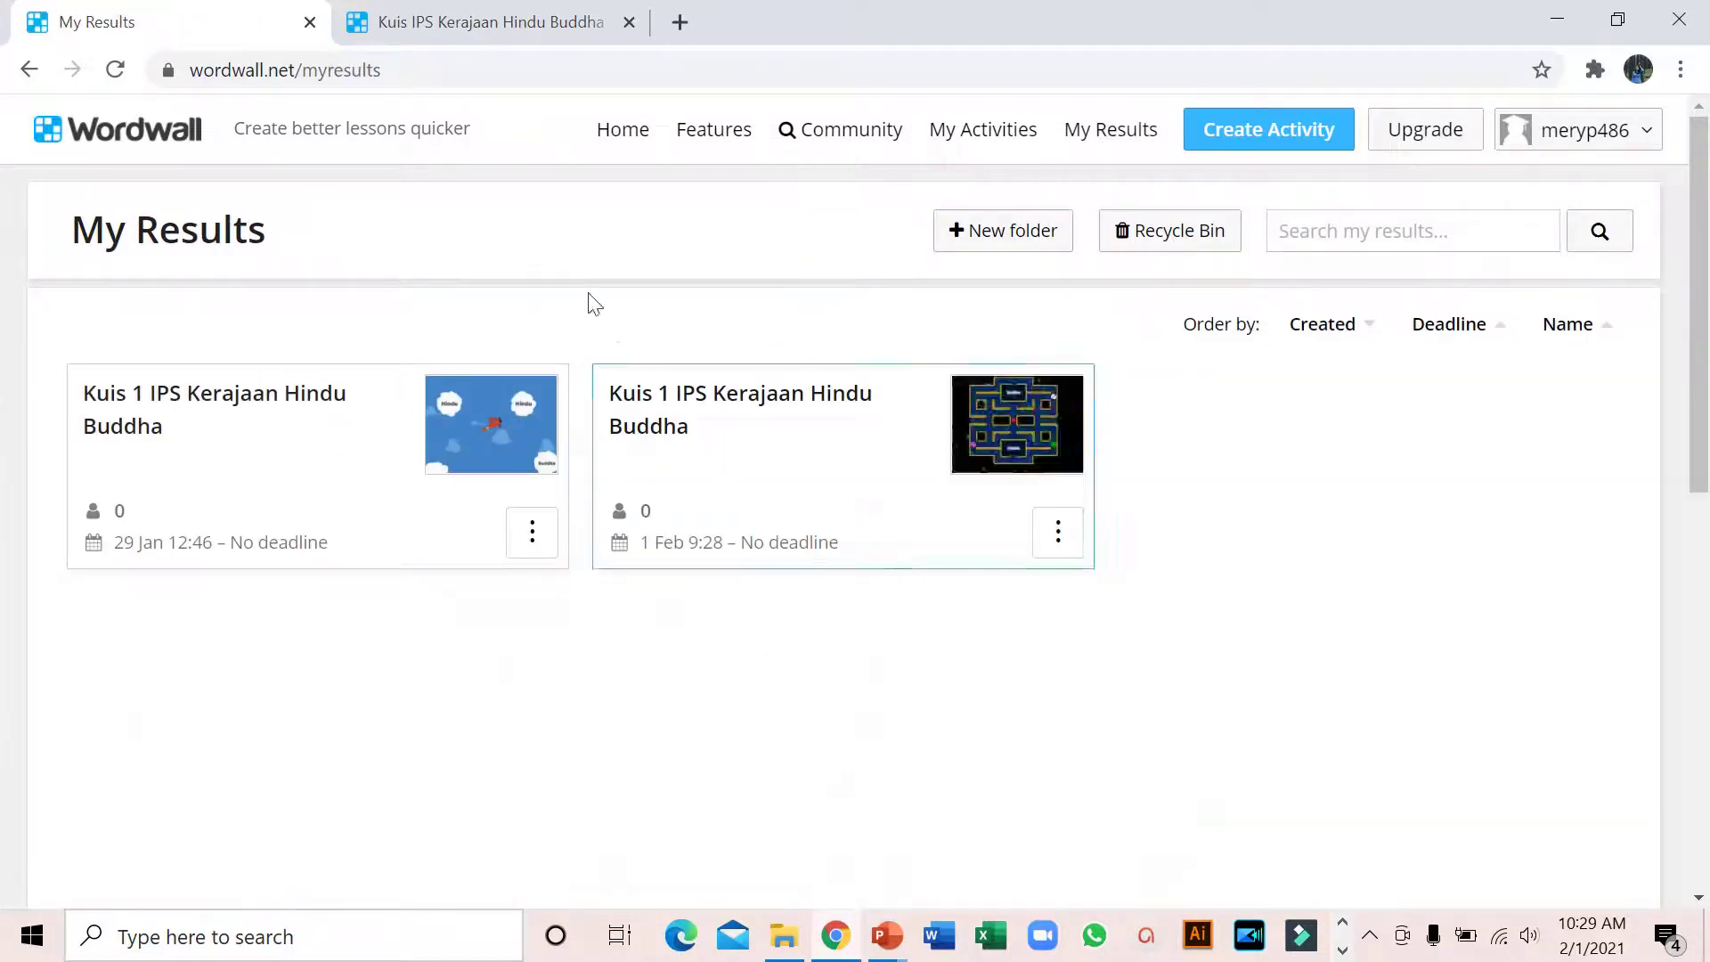
# Log out of the current Wordwall account and sign in with the other Google account.
pyautogui.click(1567, 143)
pyautogui.click(1467, 456)
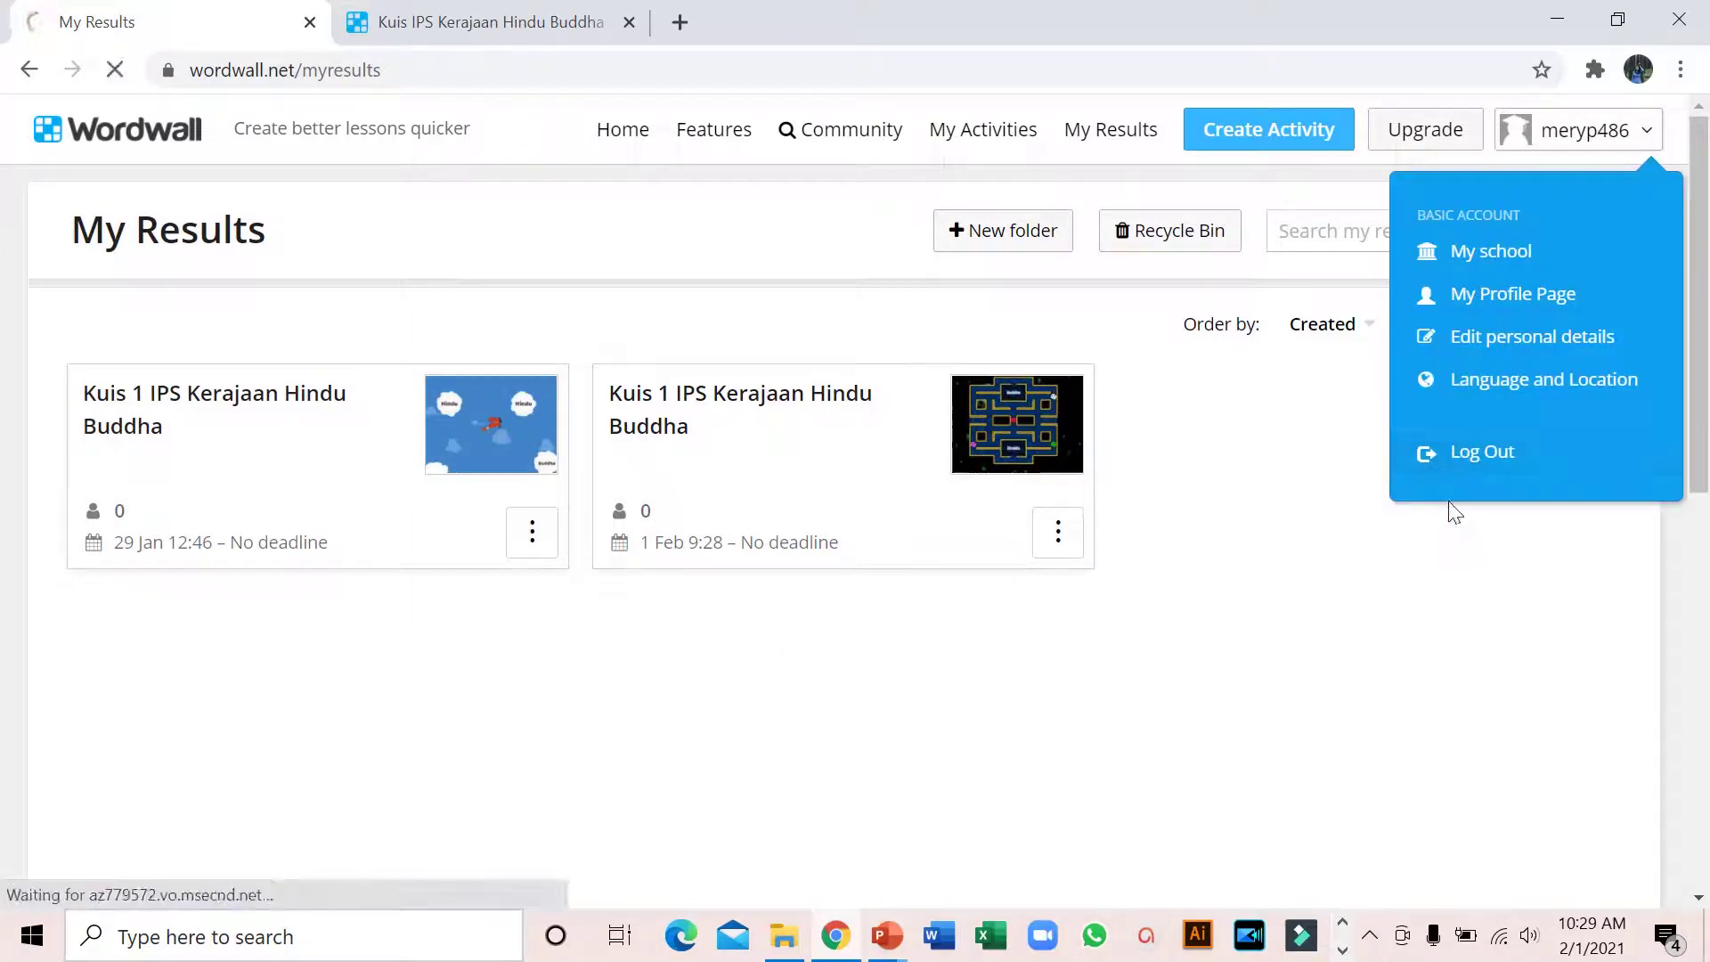
pyautogui.click(1397, 139)
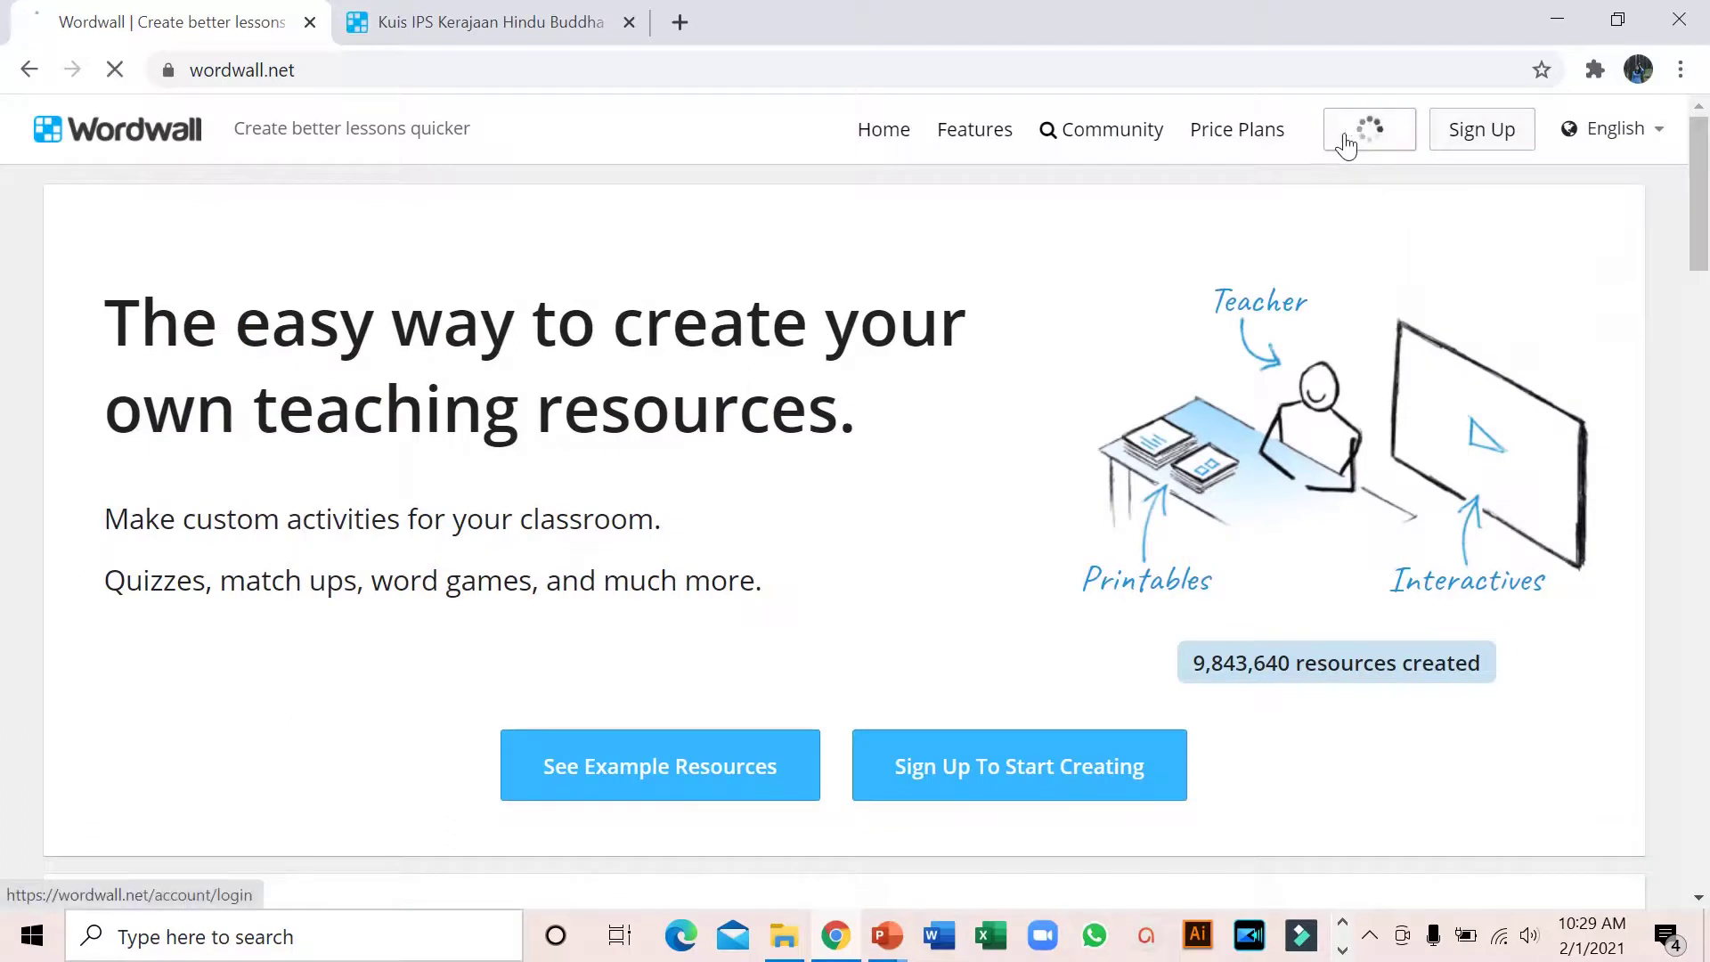
pyautogui.click(445, 405)
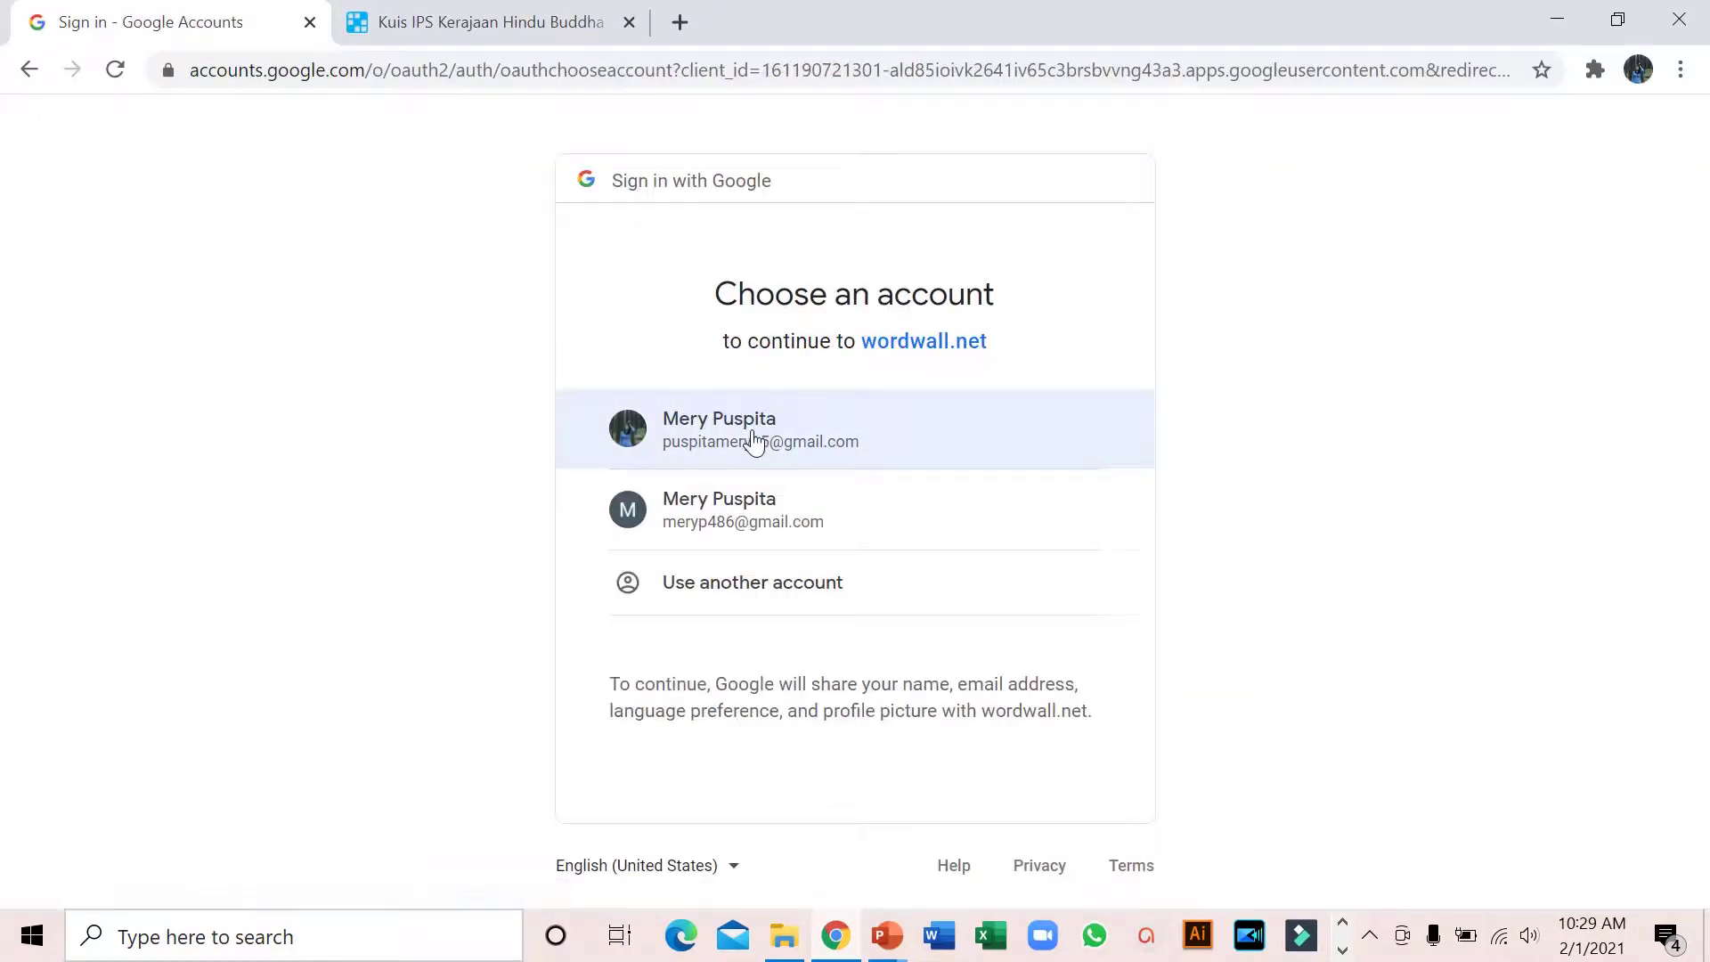
pyautogui.click(753, 440)
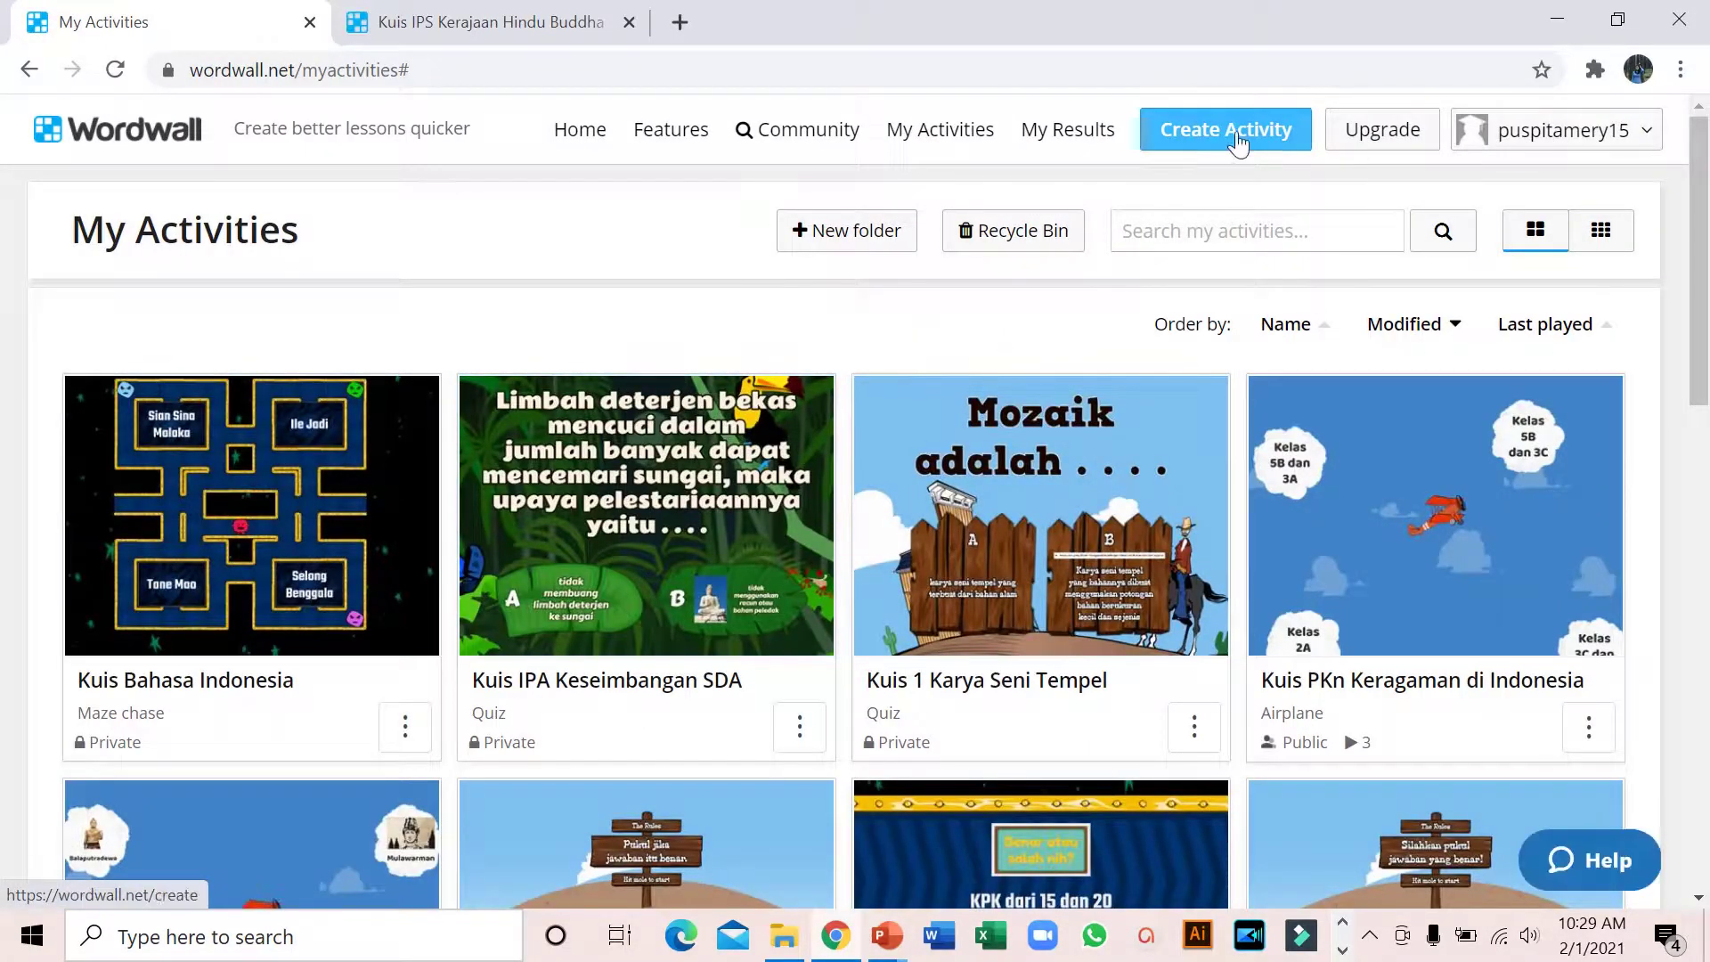
# Find the "Kuis Bahasa Indonesia" assignment in My Results and open its results.
pyautogui.click(1043, 159)
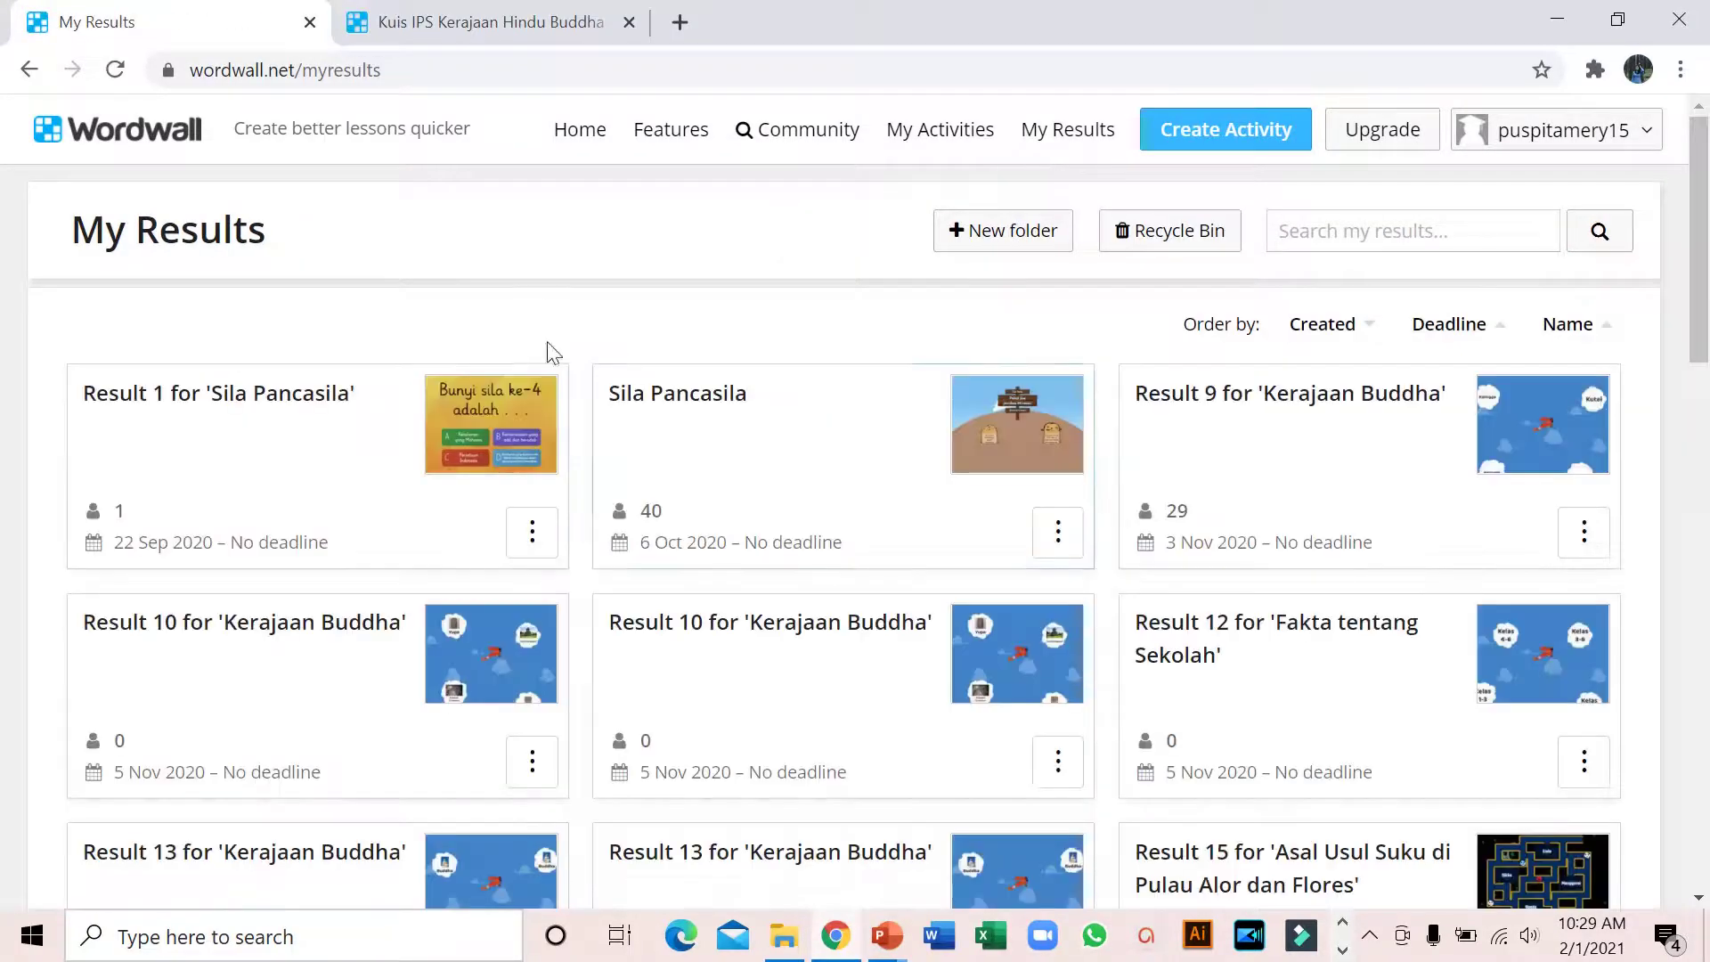
pyautogui.scroll(-10, 1089, 496)
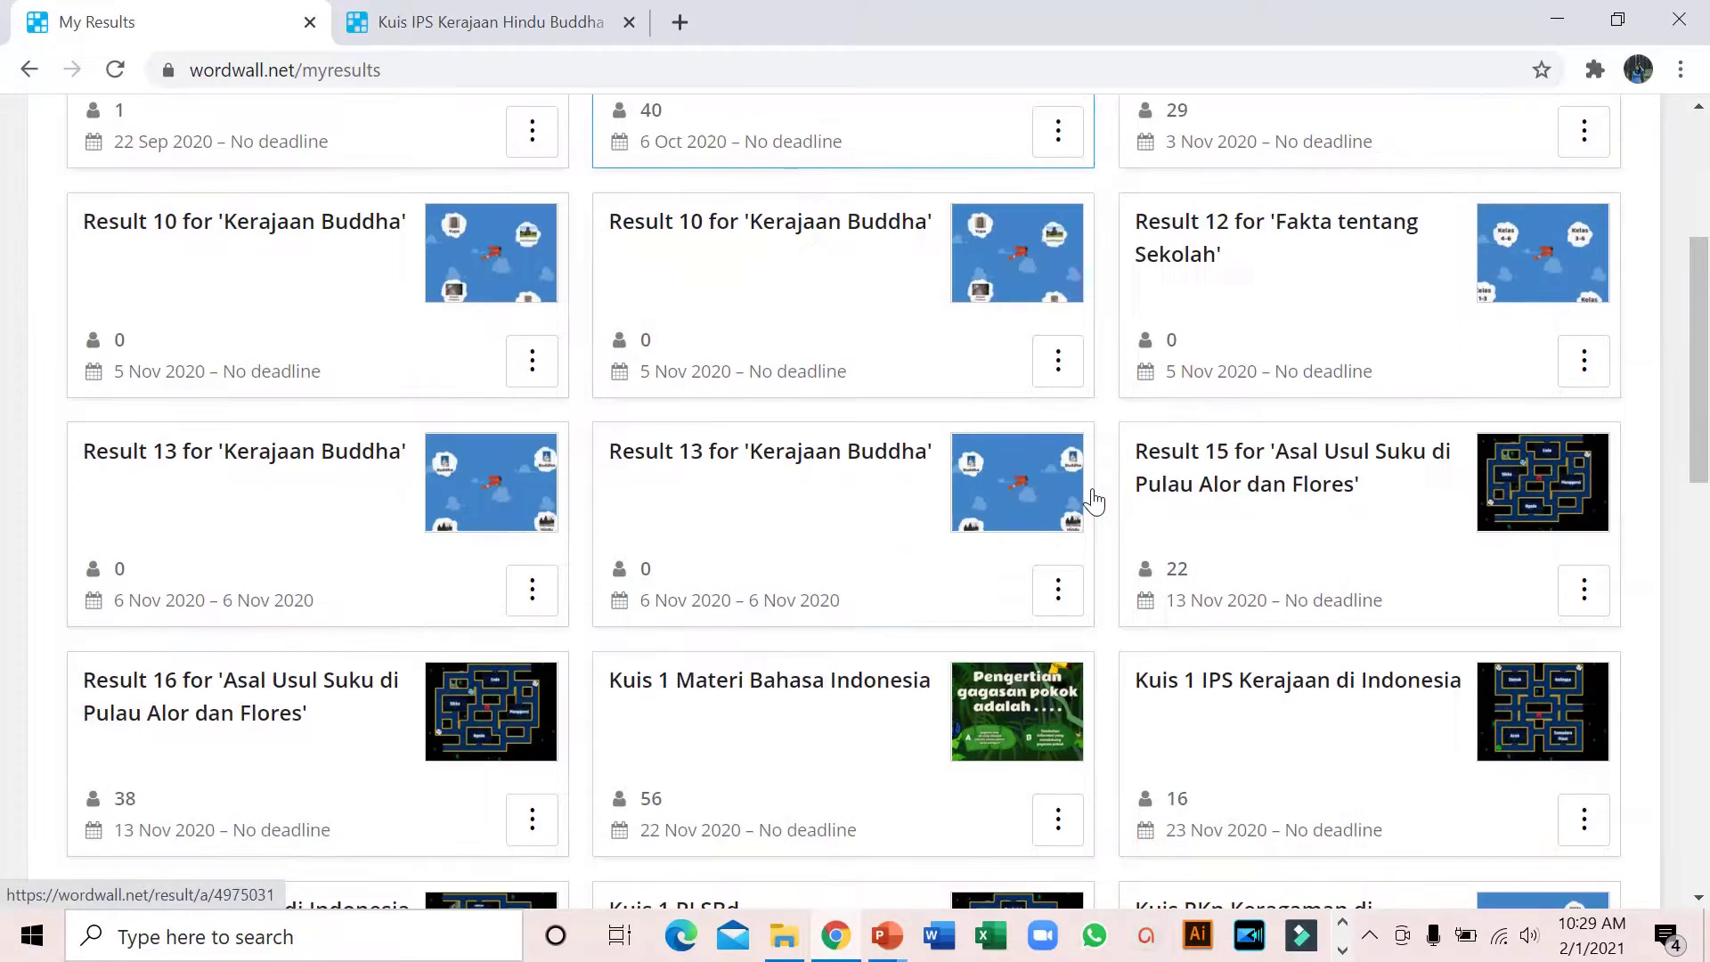
pyautogui.scroll(-3, 1095, 498)
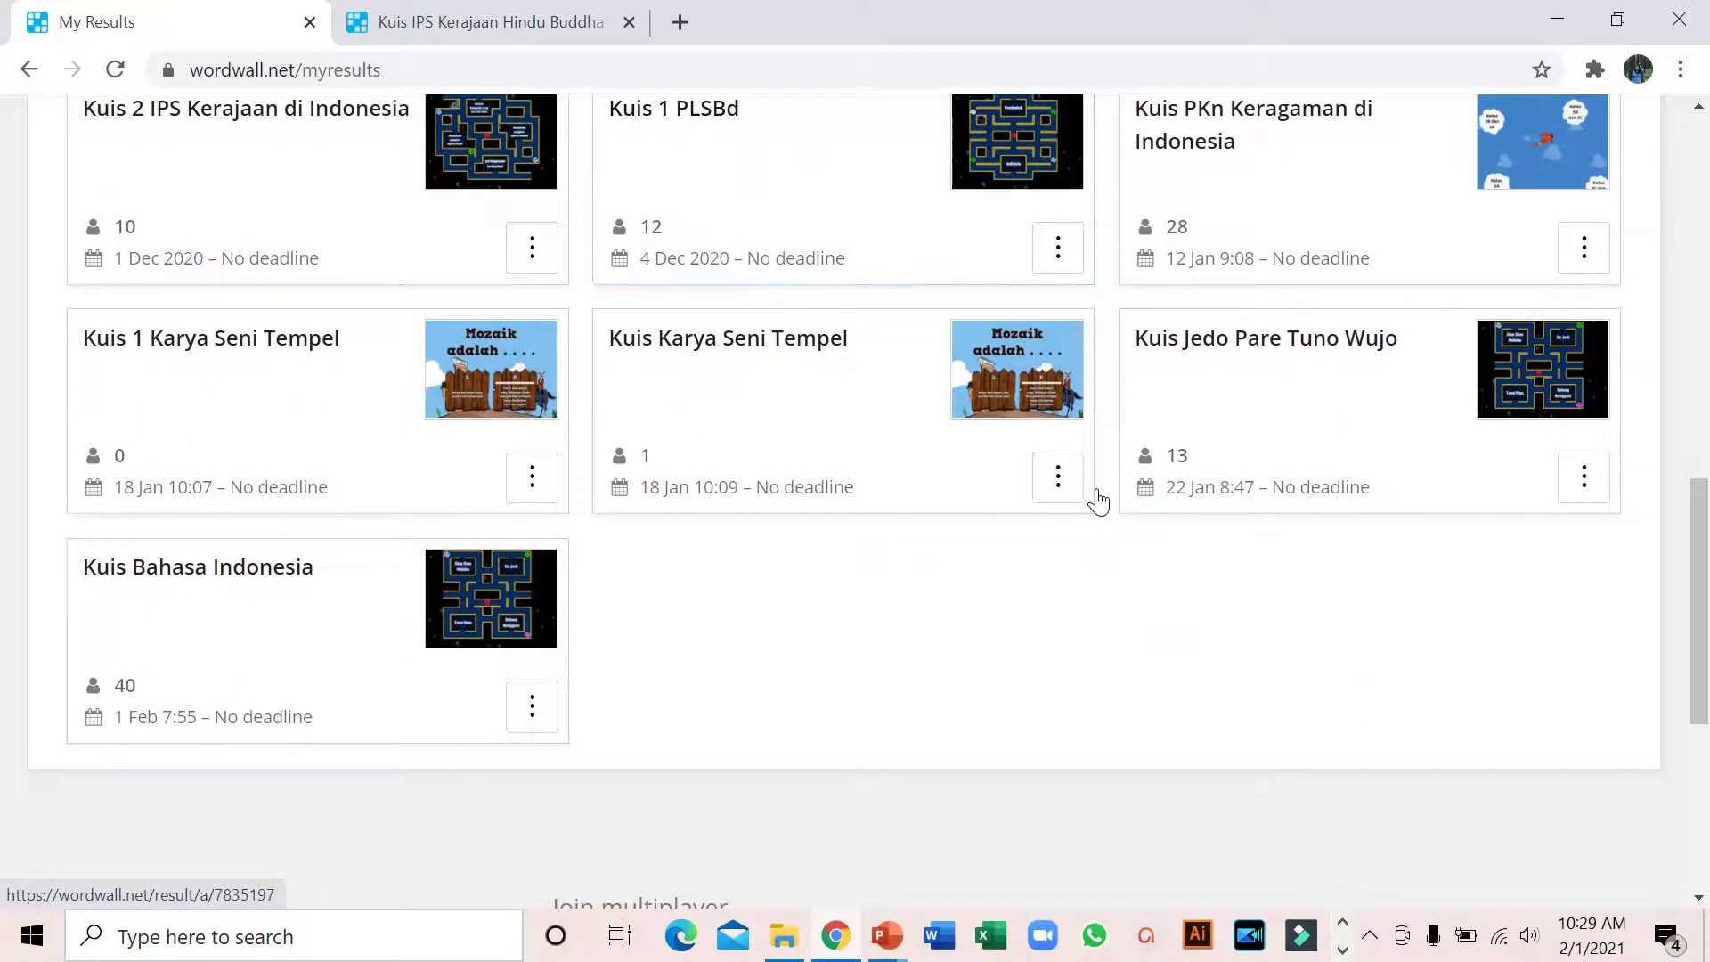
pyautogui.scroll(3, 1104, 498)
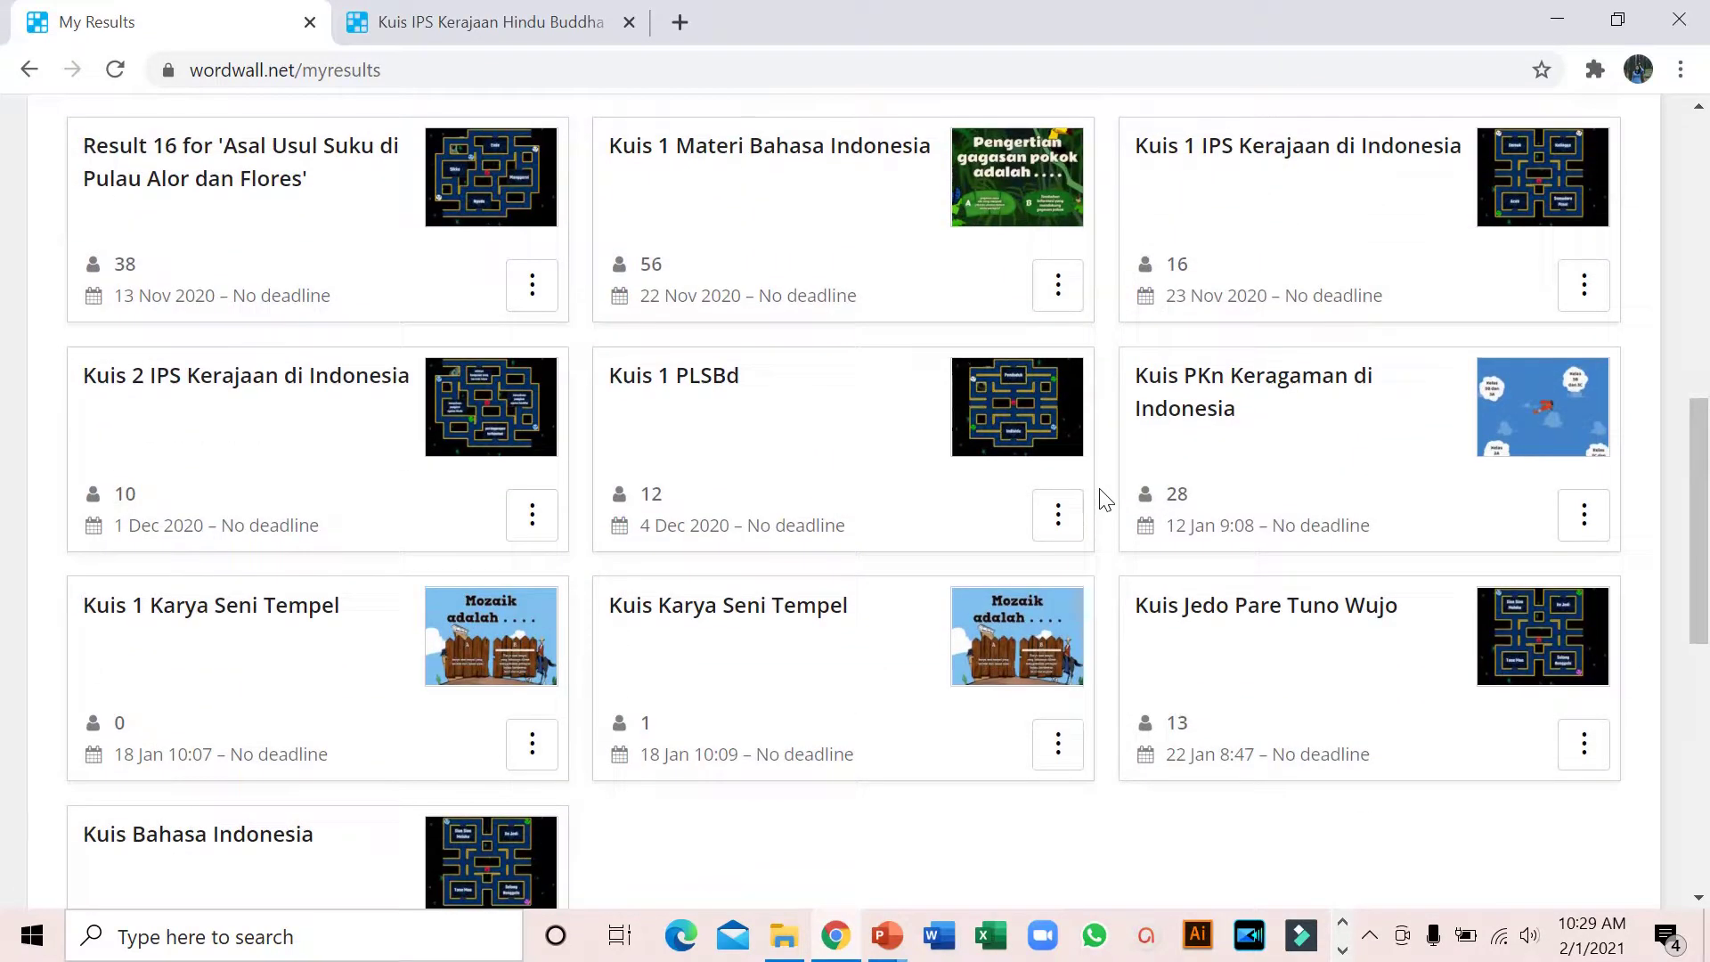
pyautogui.scroll(-3, 1105, 499)
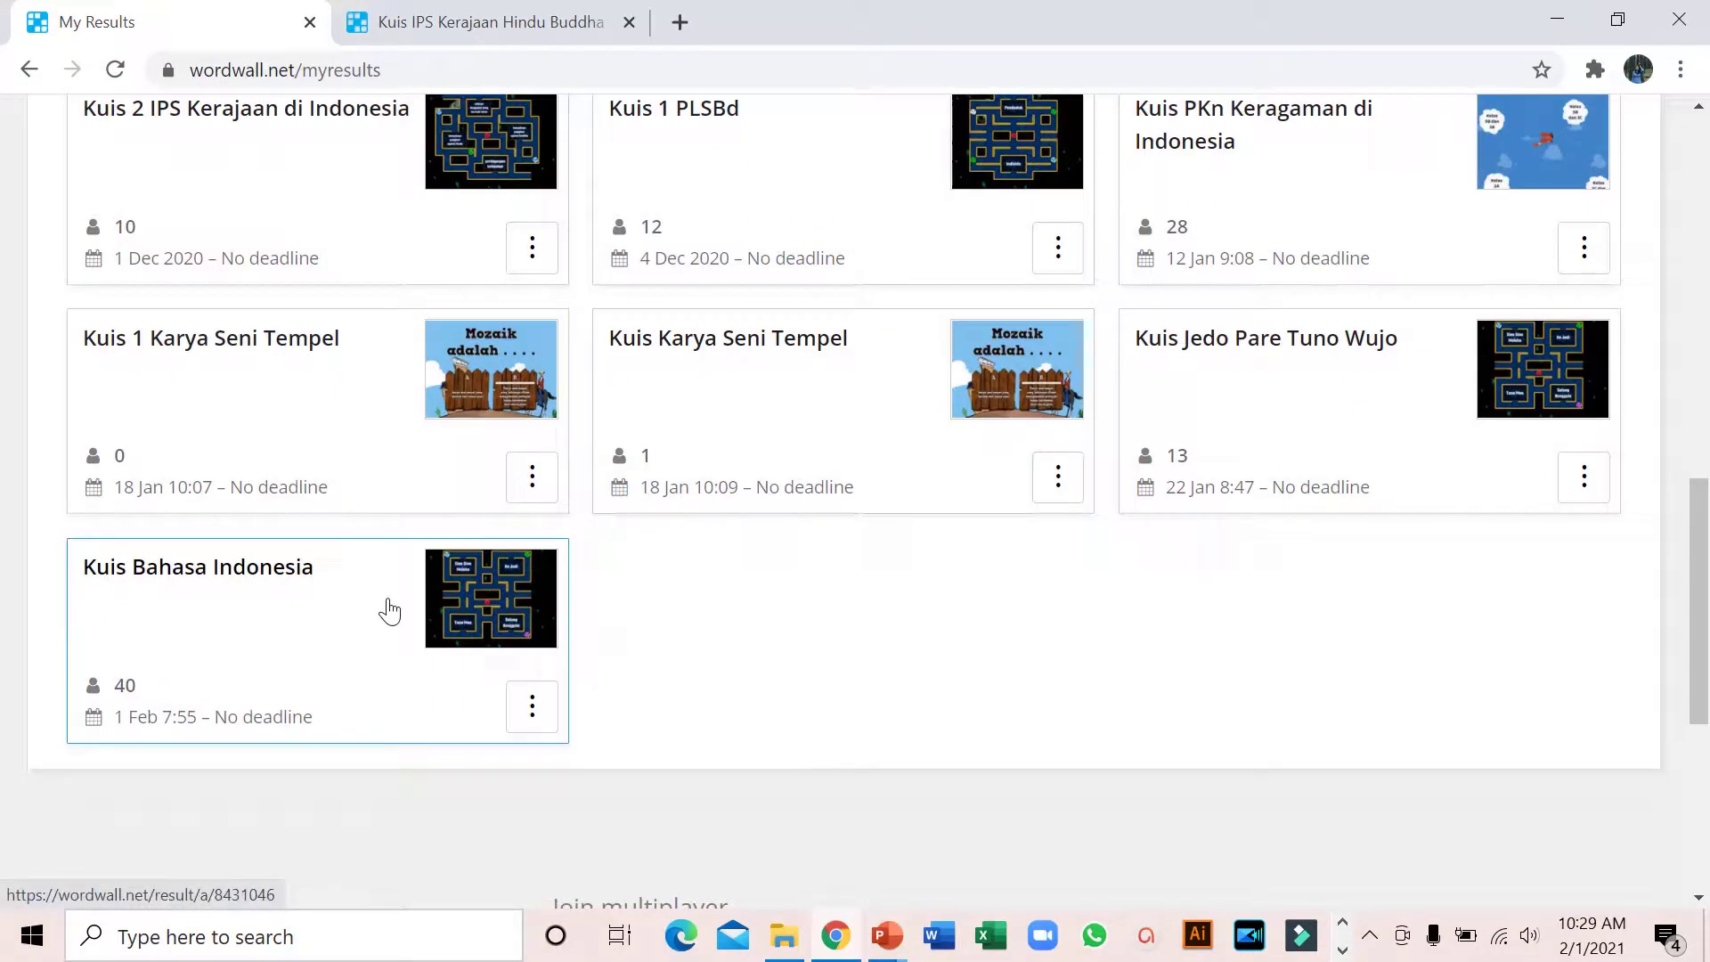
pyautogui.click(303, 630)
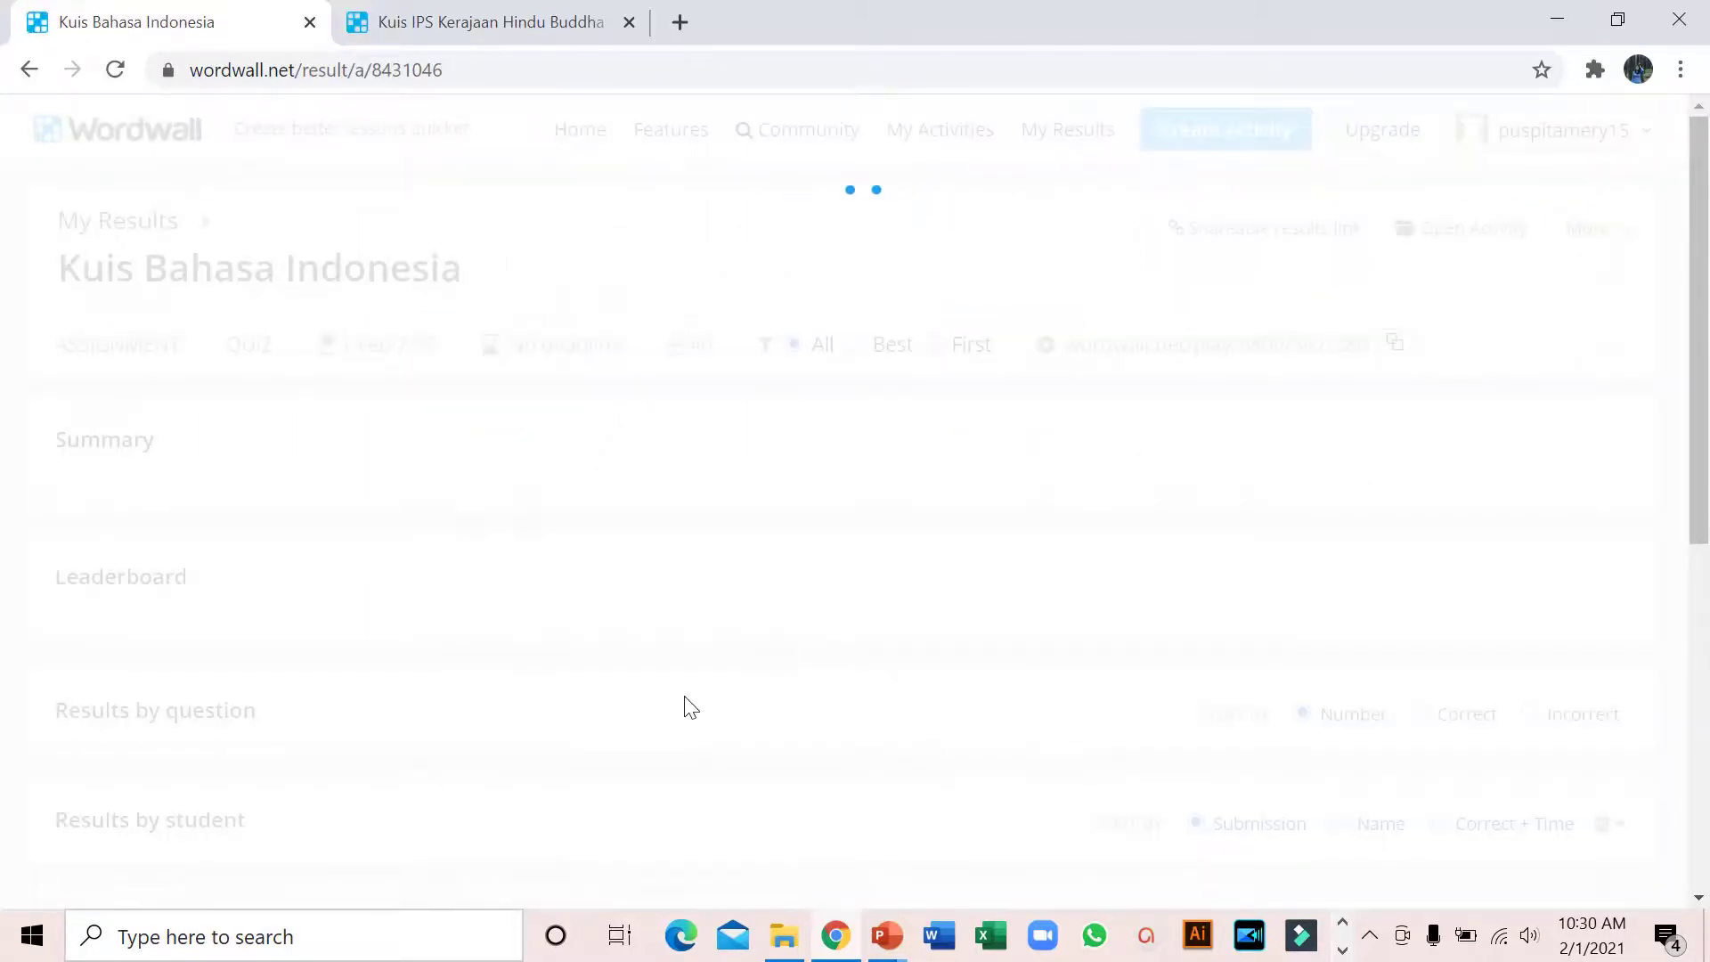
# Examine the results summary, including the scores, the correct-or-incorrect chart by question and the score distribution.
pyautogui.scroll(-1, 573, 565)
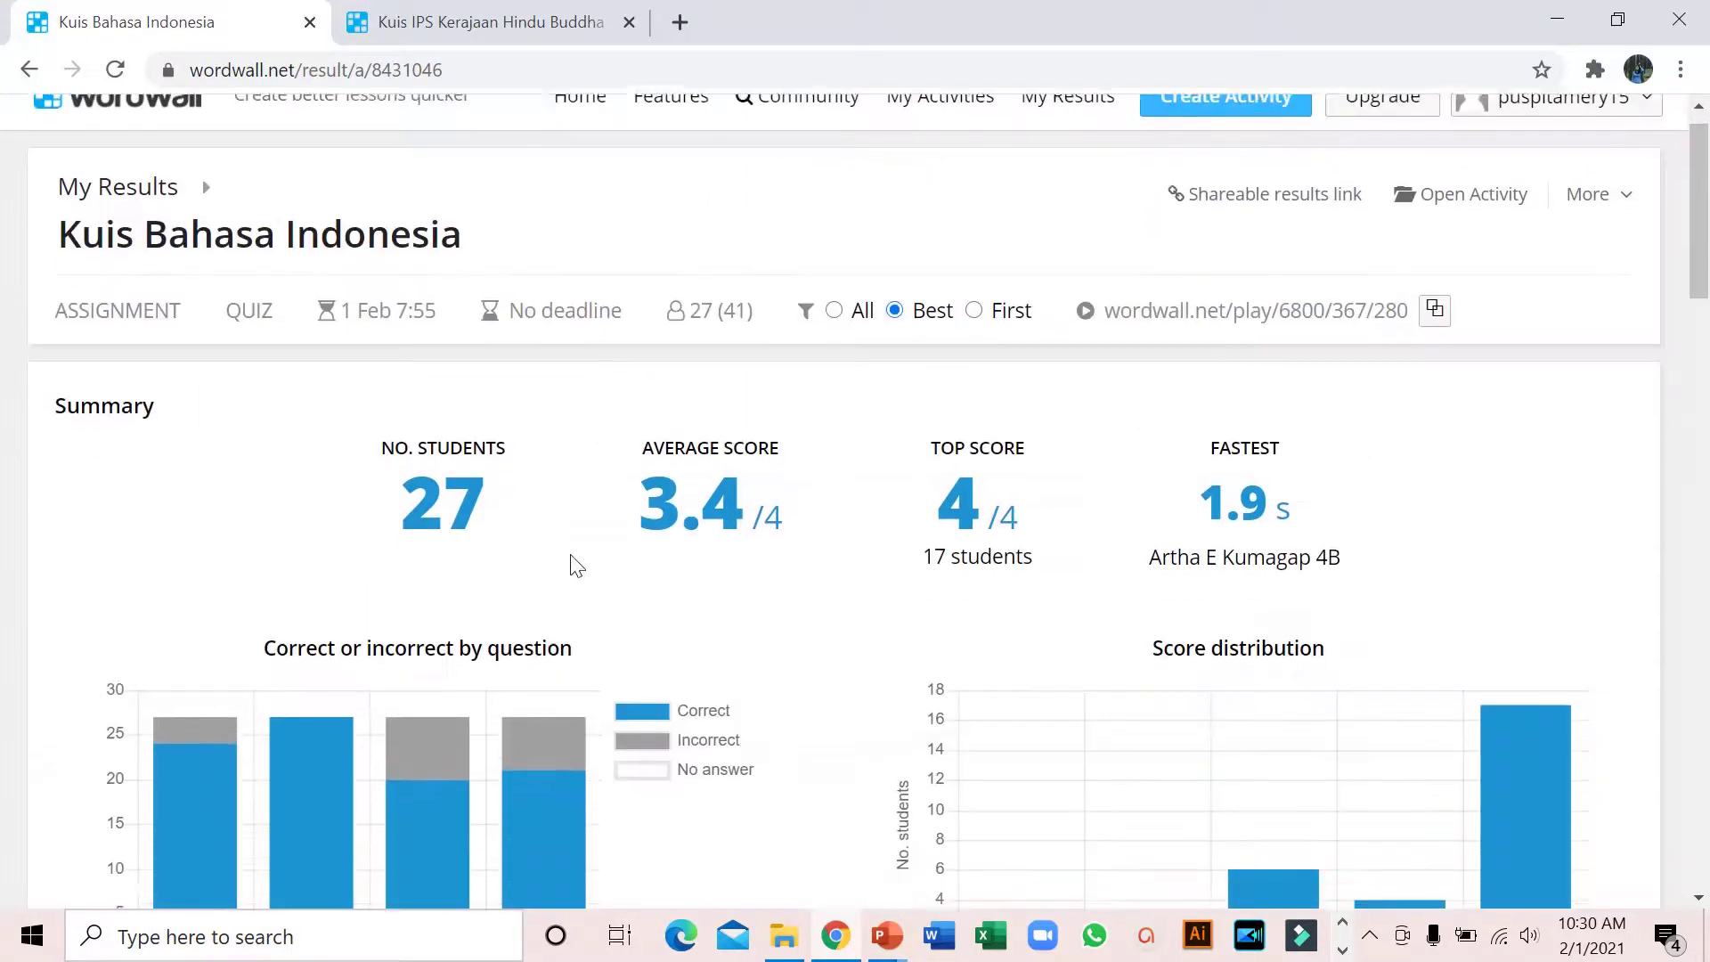
pyautogui.scroll(-4, 494, 508)
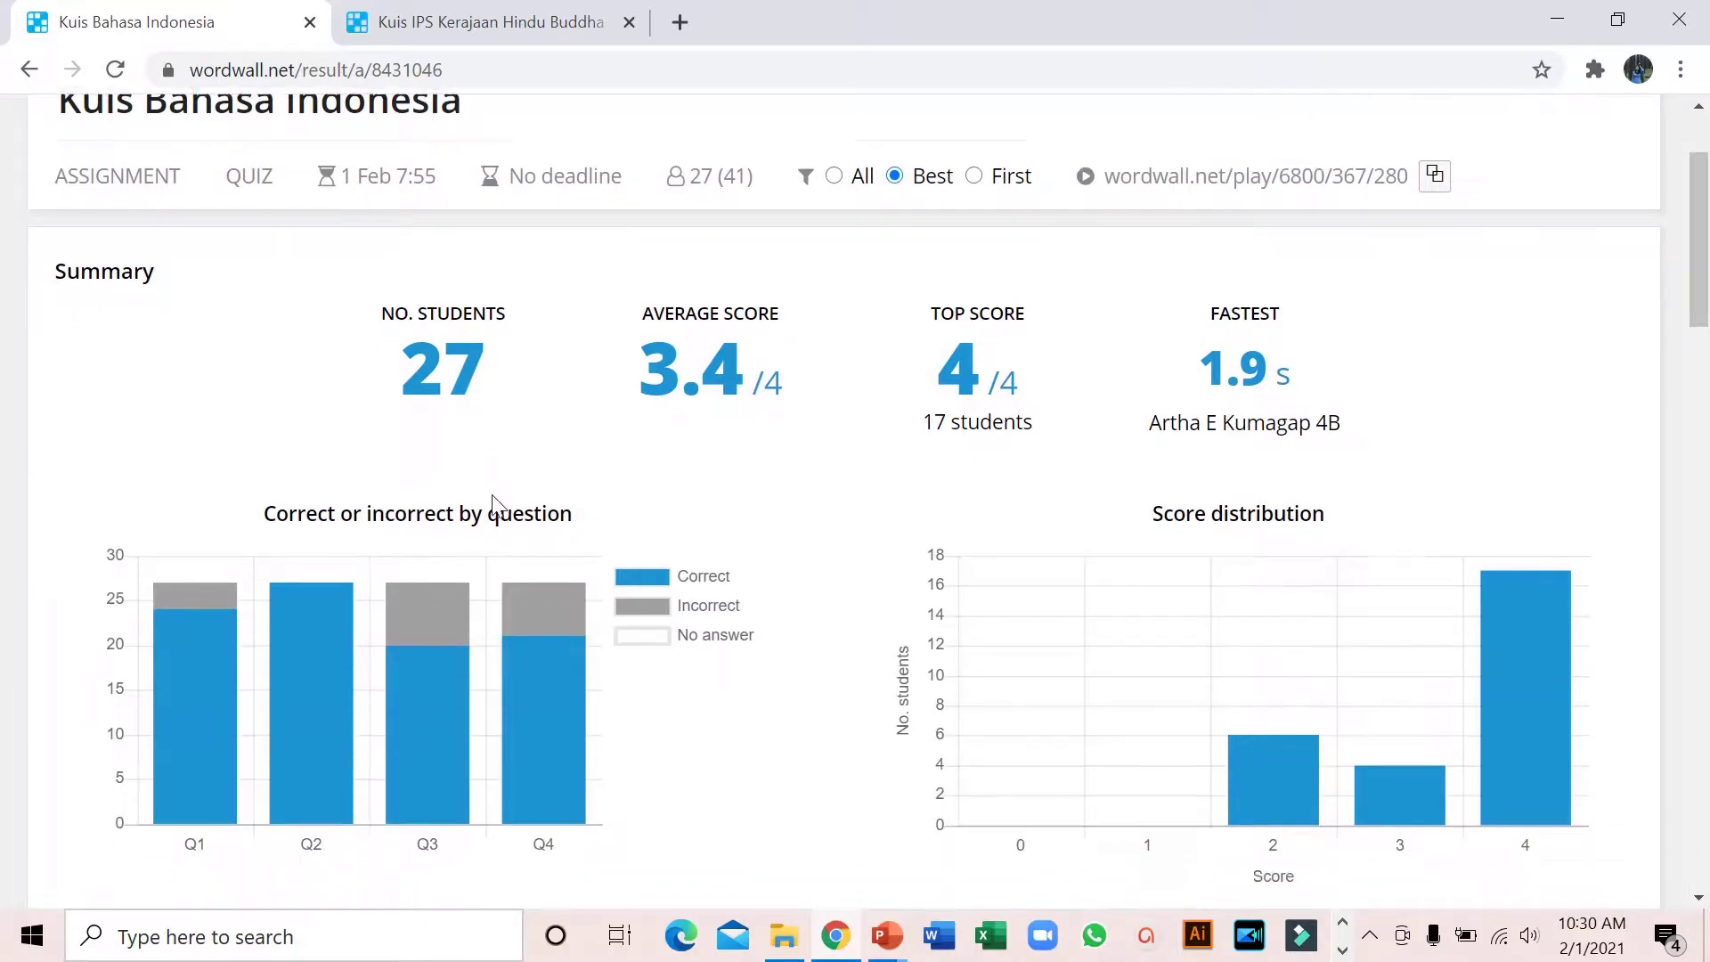
pyautogui.scroll(4, 494, 503)
pyautogui.scroll(-4, 497, 499)
pyautogui.scroll(3, 499, 506)
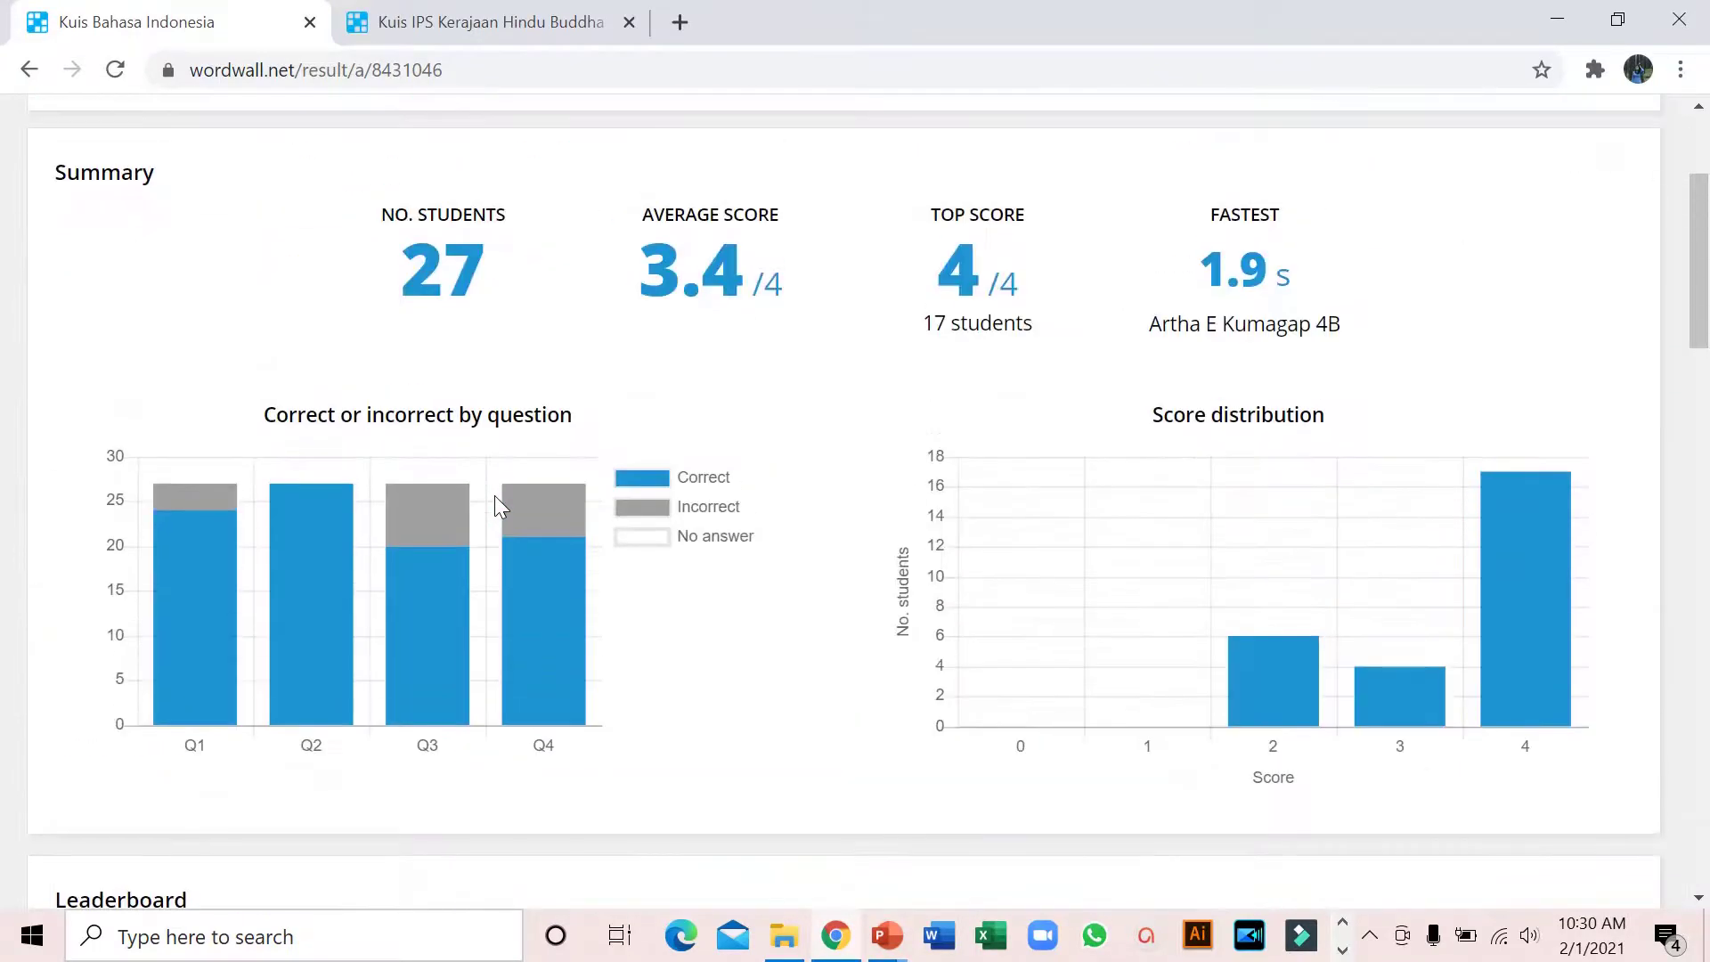
# Expand the full leaderboard, review the students' ranks, scores and times, and collapse it again.
pyautogui.scroll(-6, 503, 505)
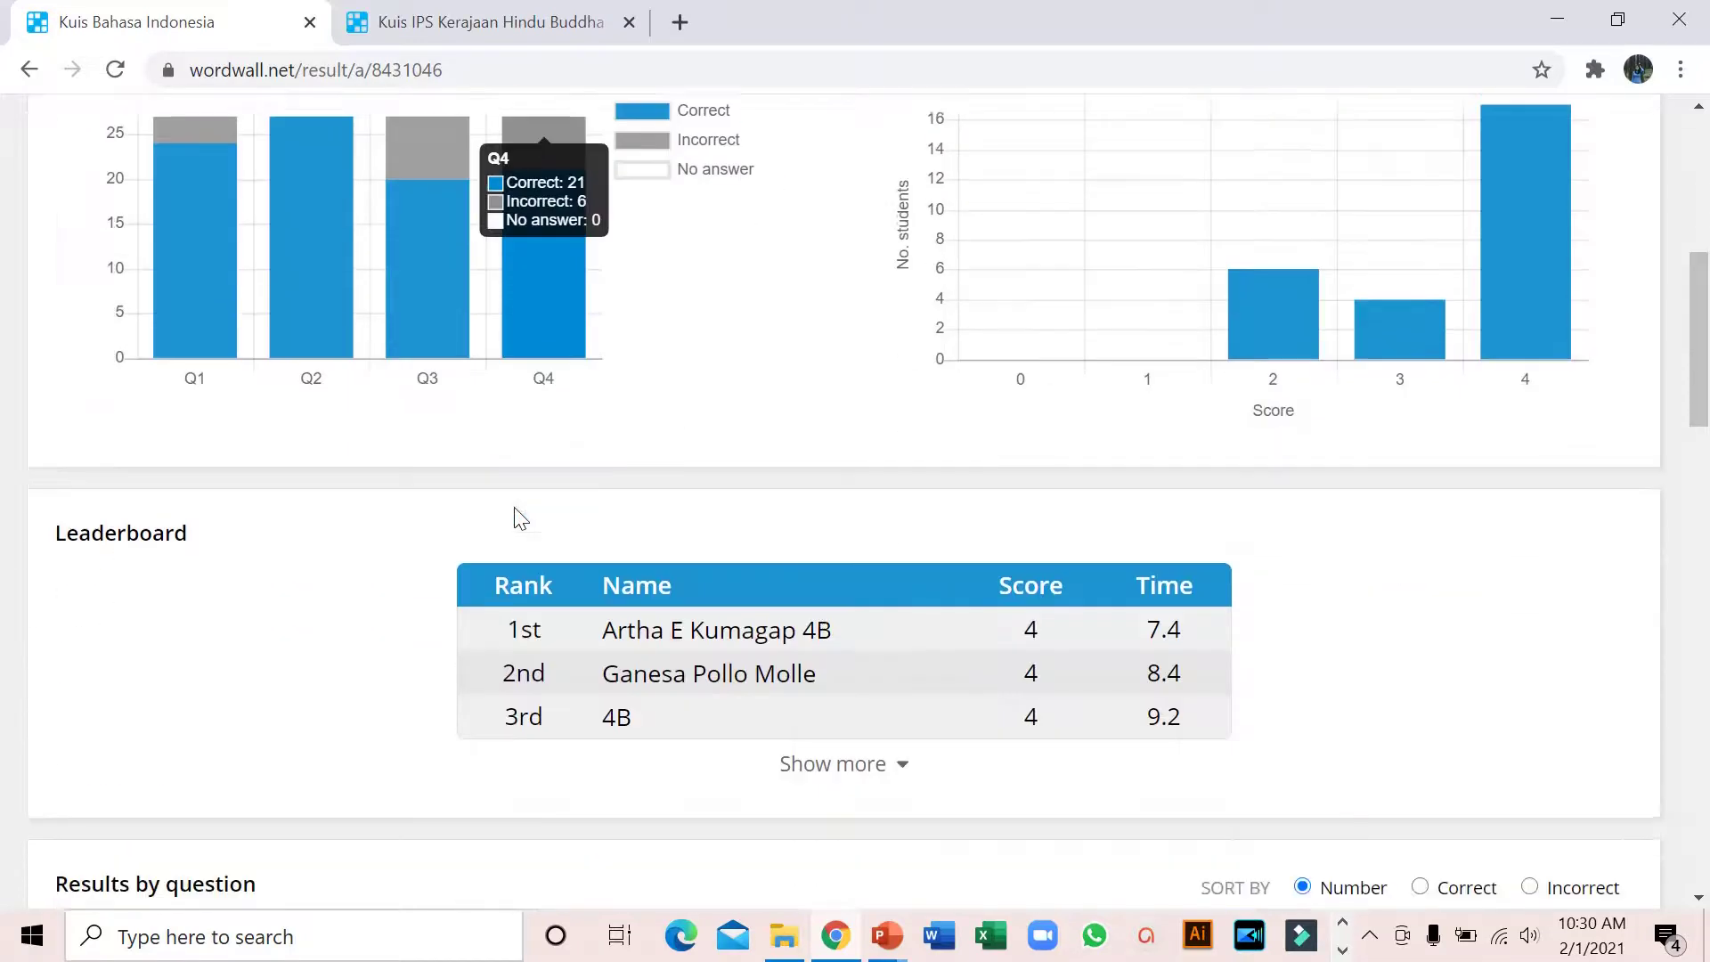
pyautogui.click(845, 598)
pyautogui.scroll(-3, 841, 599)
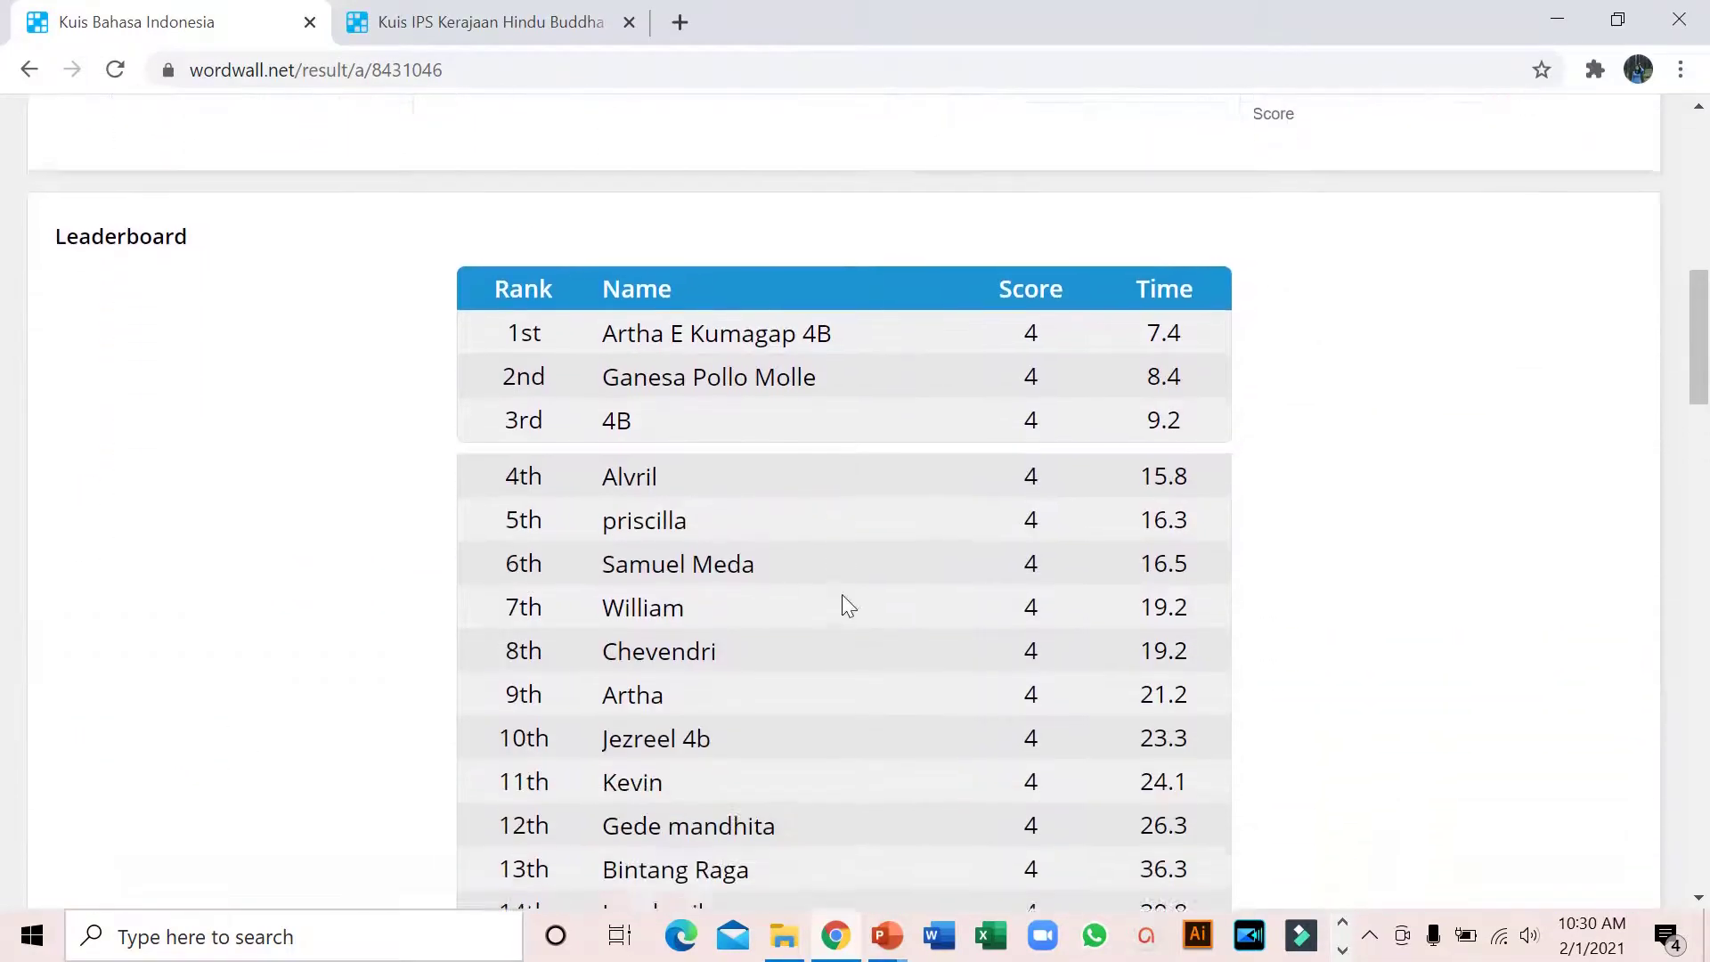
pyautogui.scroll(-9, 842, 594)
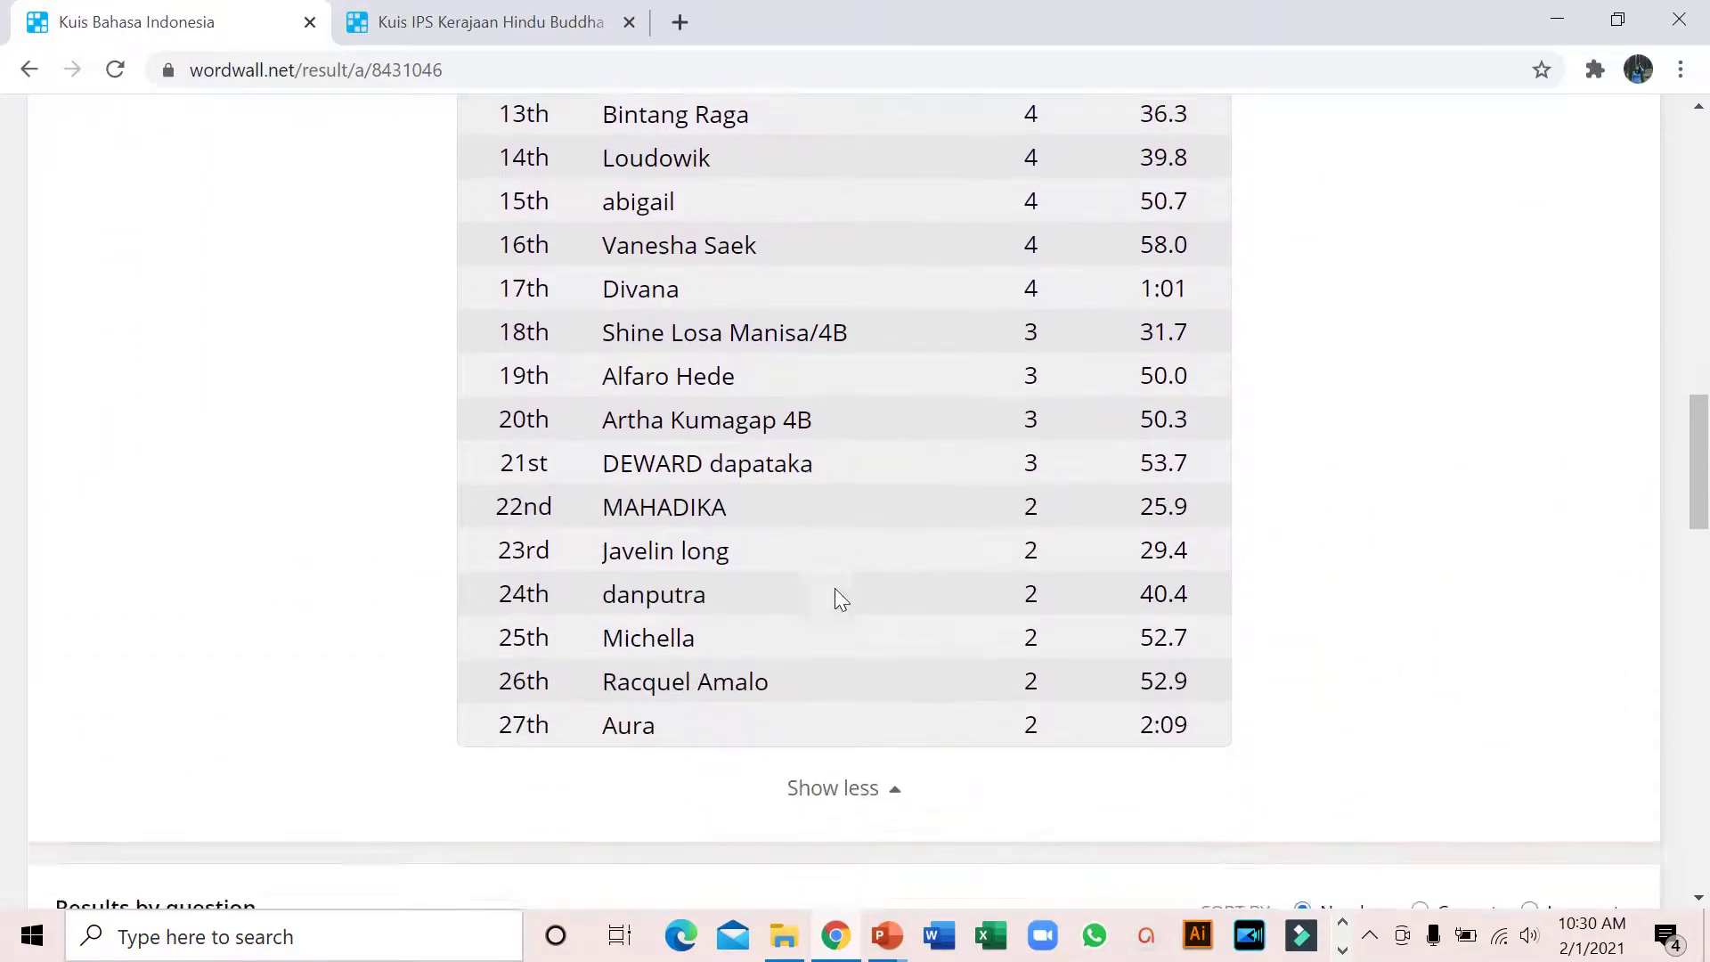
pyautogui.scroll(10, 835, 588)
pyautogui.scroll(2, 816, 570)
pyautogui.scroll(-3, 805, 574)
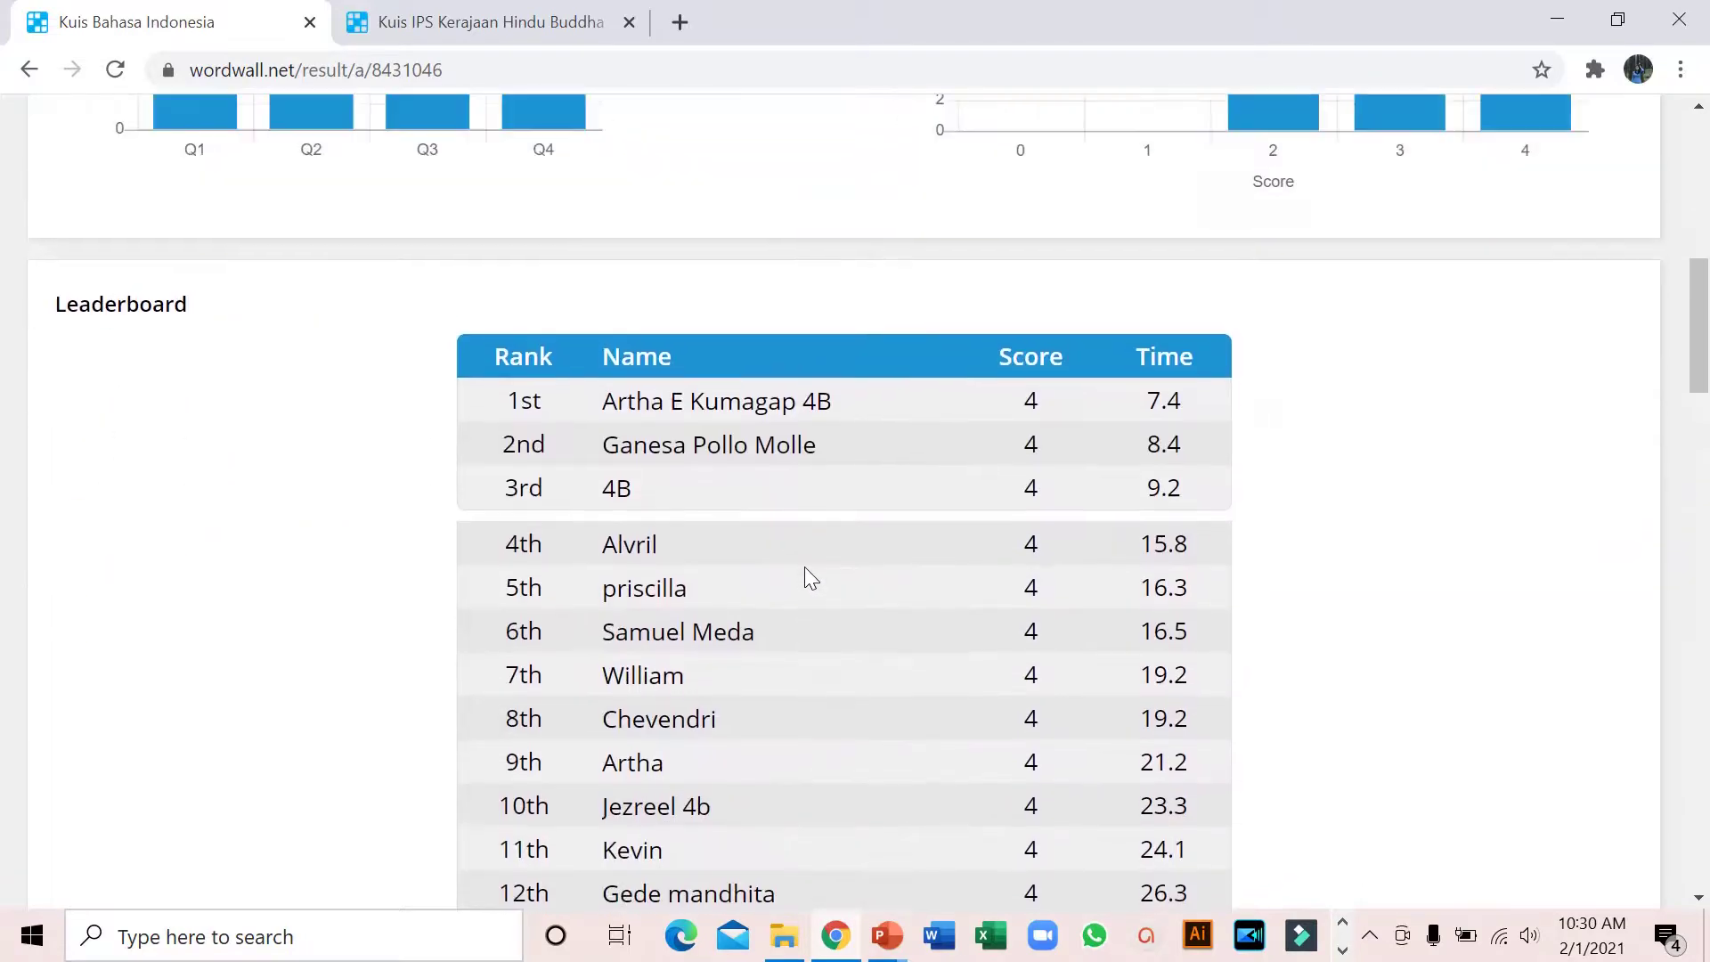
pyautogui.scroll(1, 805, 574)
pyautogui.scroll(-3, 805, 575)
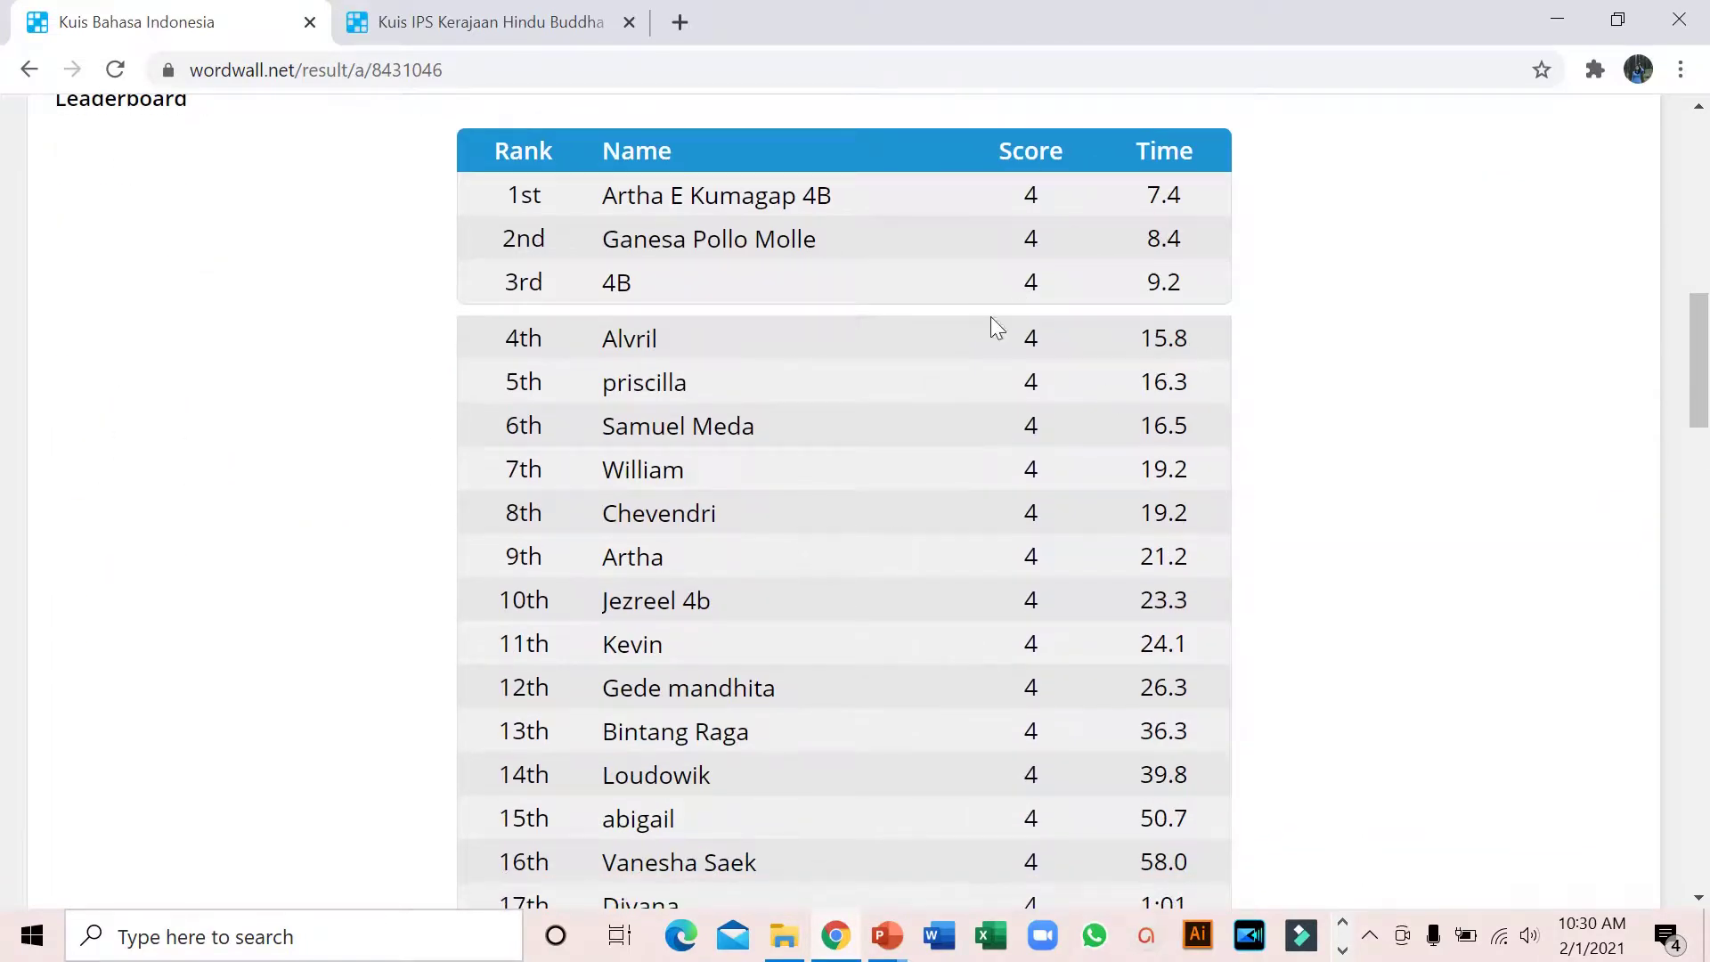
pyautogui.scroll(-5, 1004, 634)
pyautogui.scroll(5, 1004, 633)
pyautogui.scroll(-5, 1172, 732)
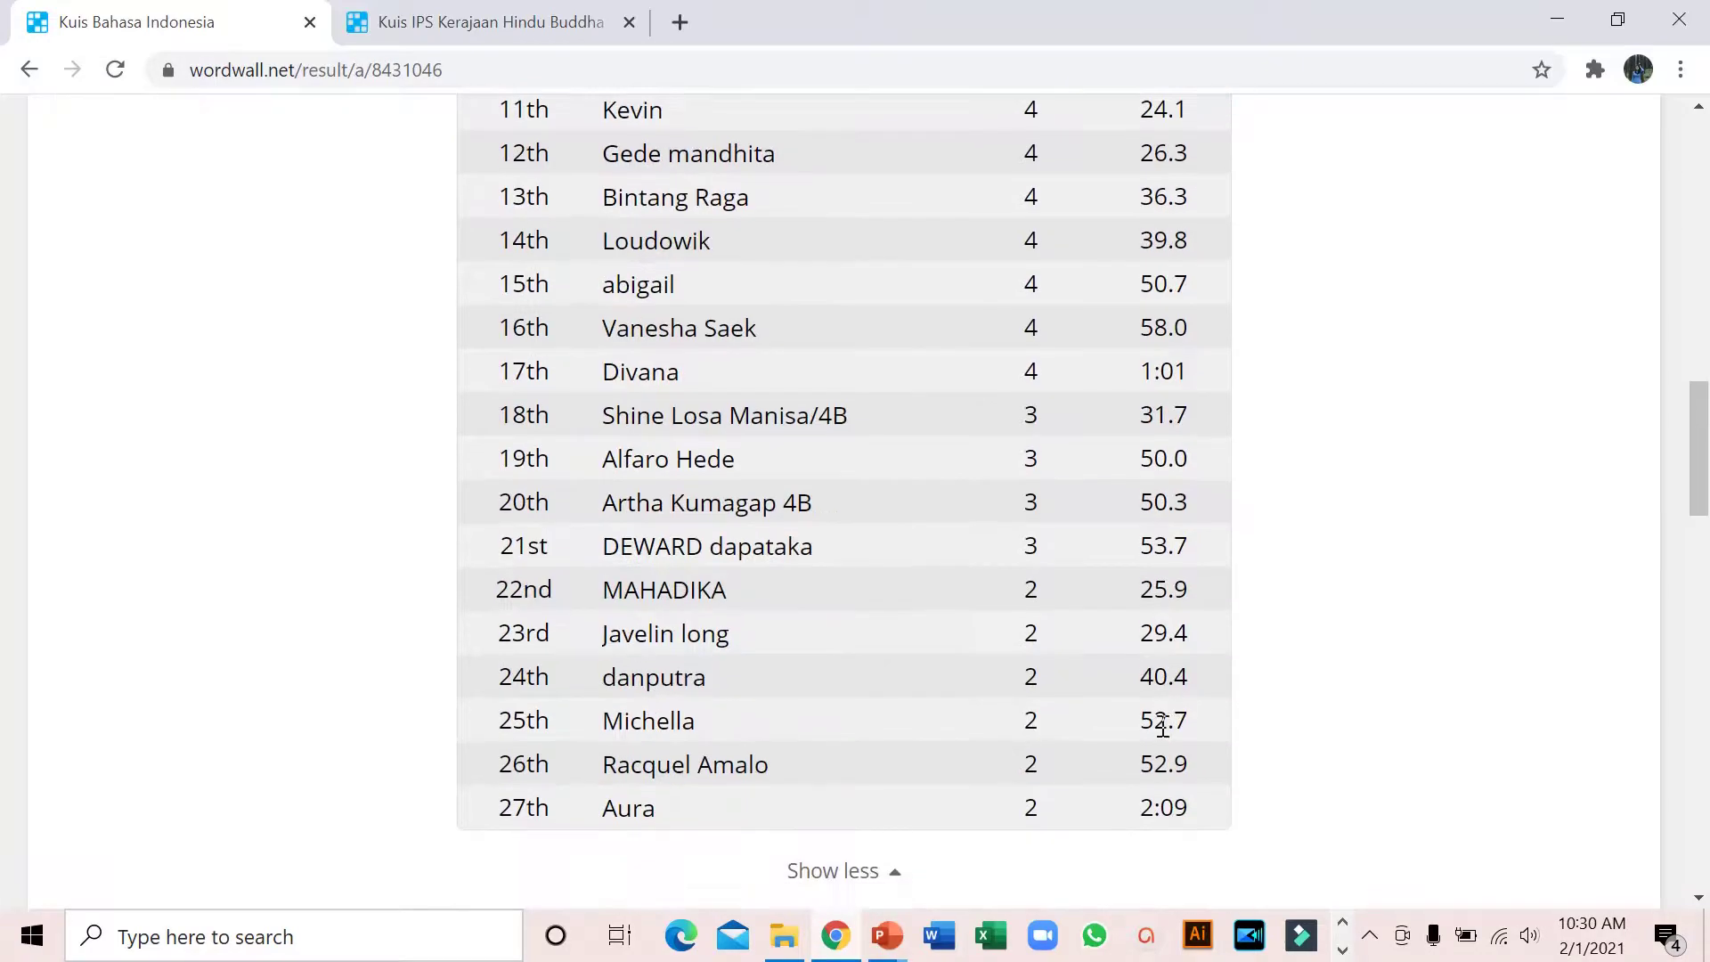
pyautogui.click(858, 882)
# Expand question 1 in the results by question and review its answer chart and each student's answer.
pyautogui.scroll(4, 899, 597)
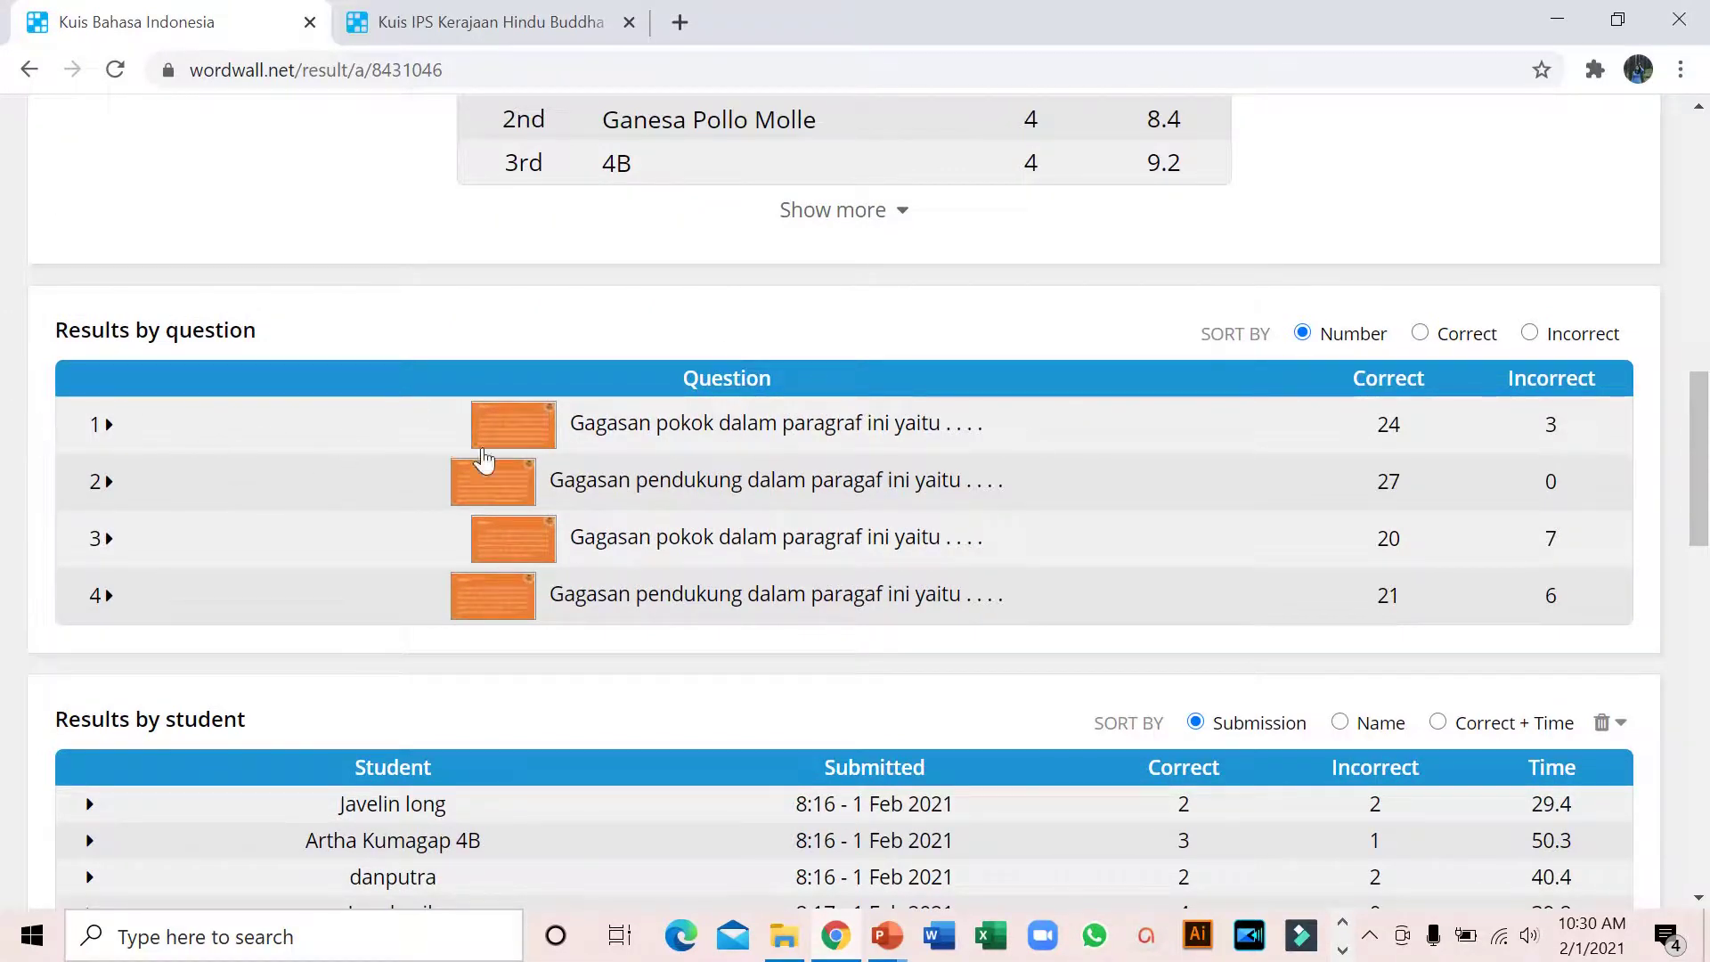
pyautogui.click(828, 426)
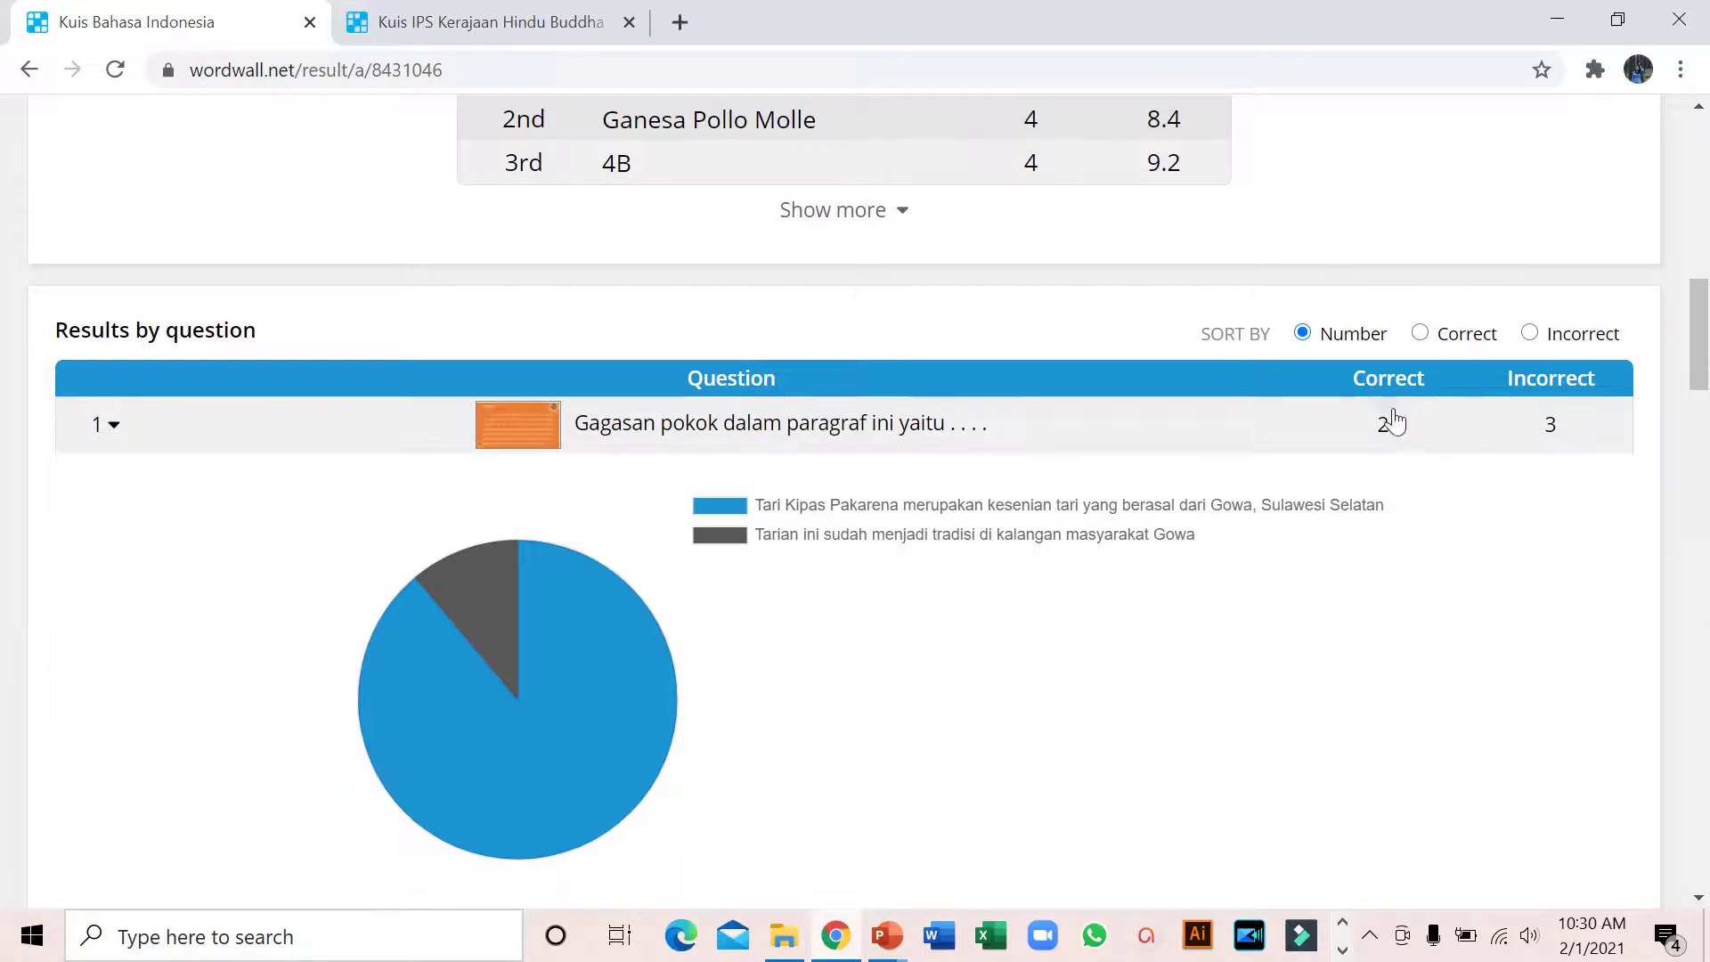
pyautogui.scroll(-1, 1367, 504)
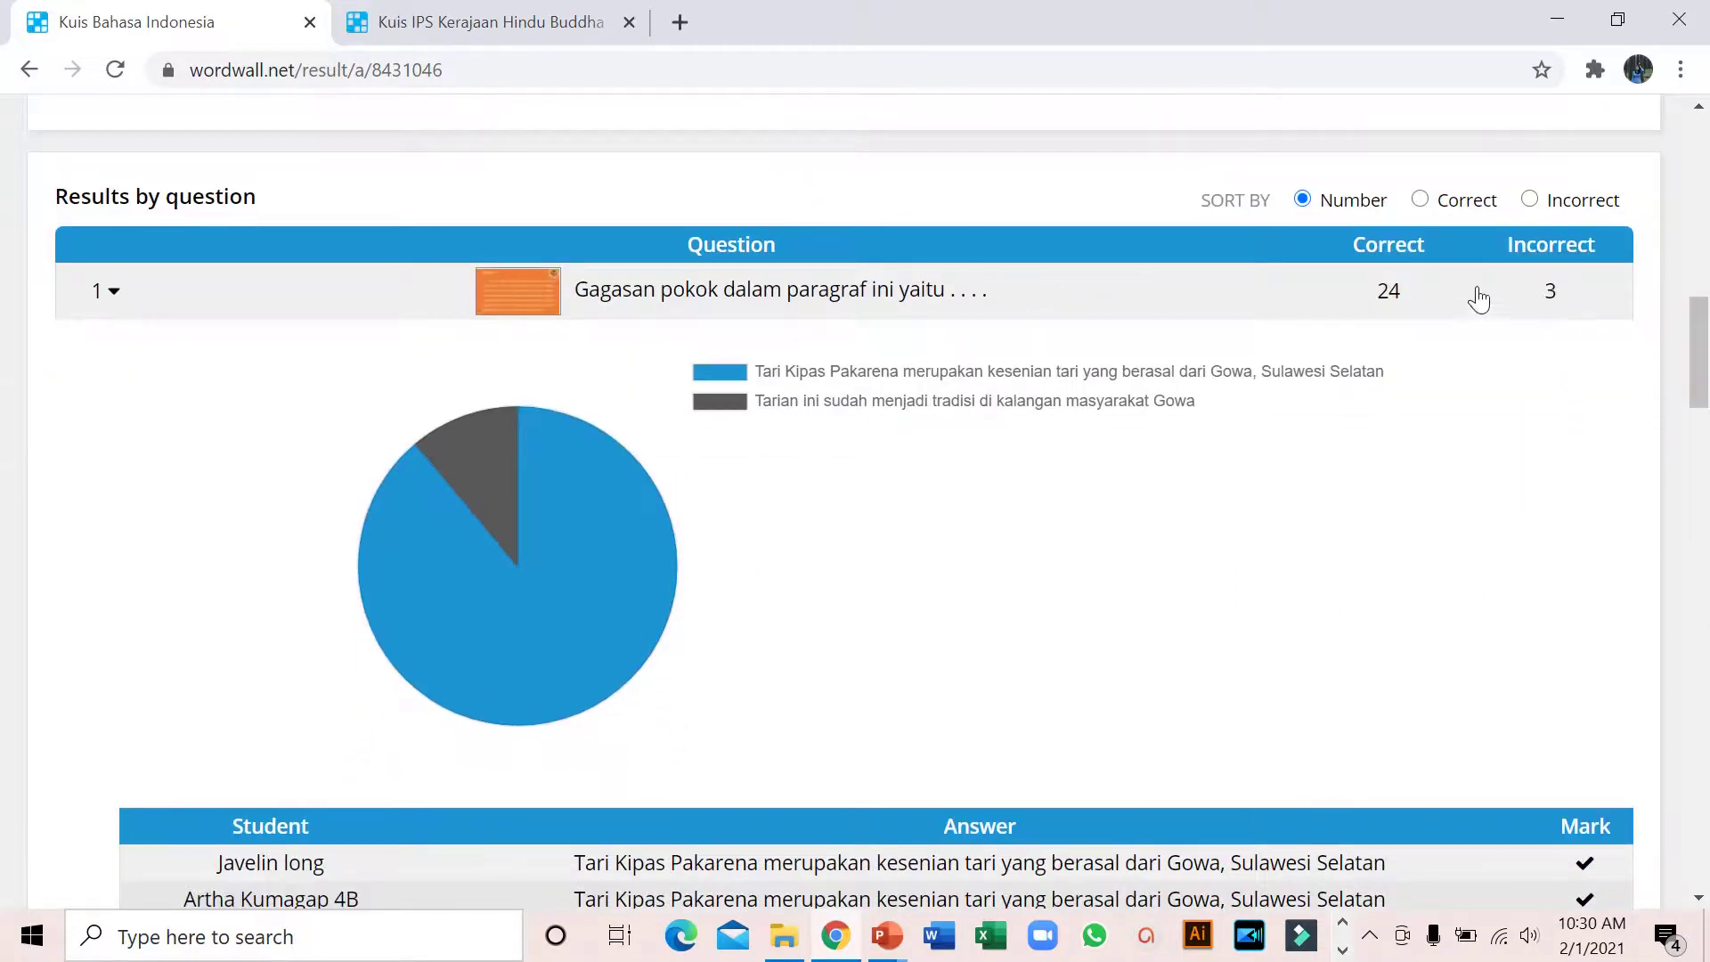
pyautogui.scroll(-5, 1270, 519)
pyautogui.scroll(-1, 1273, 520)
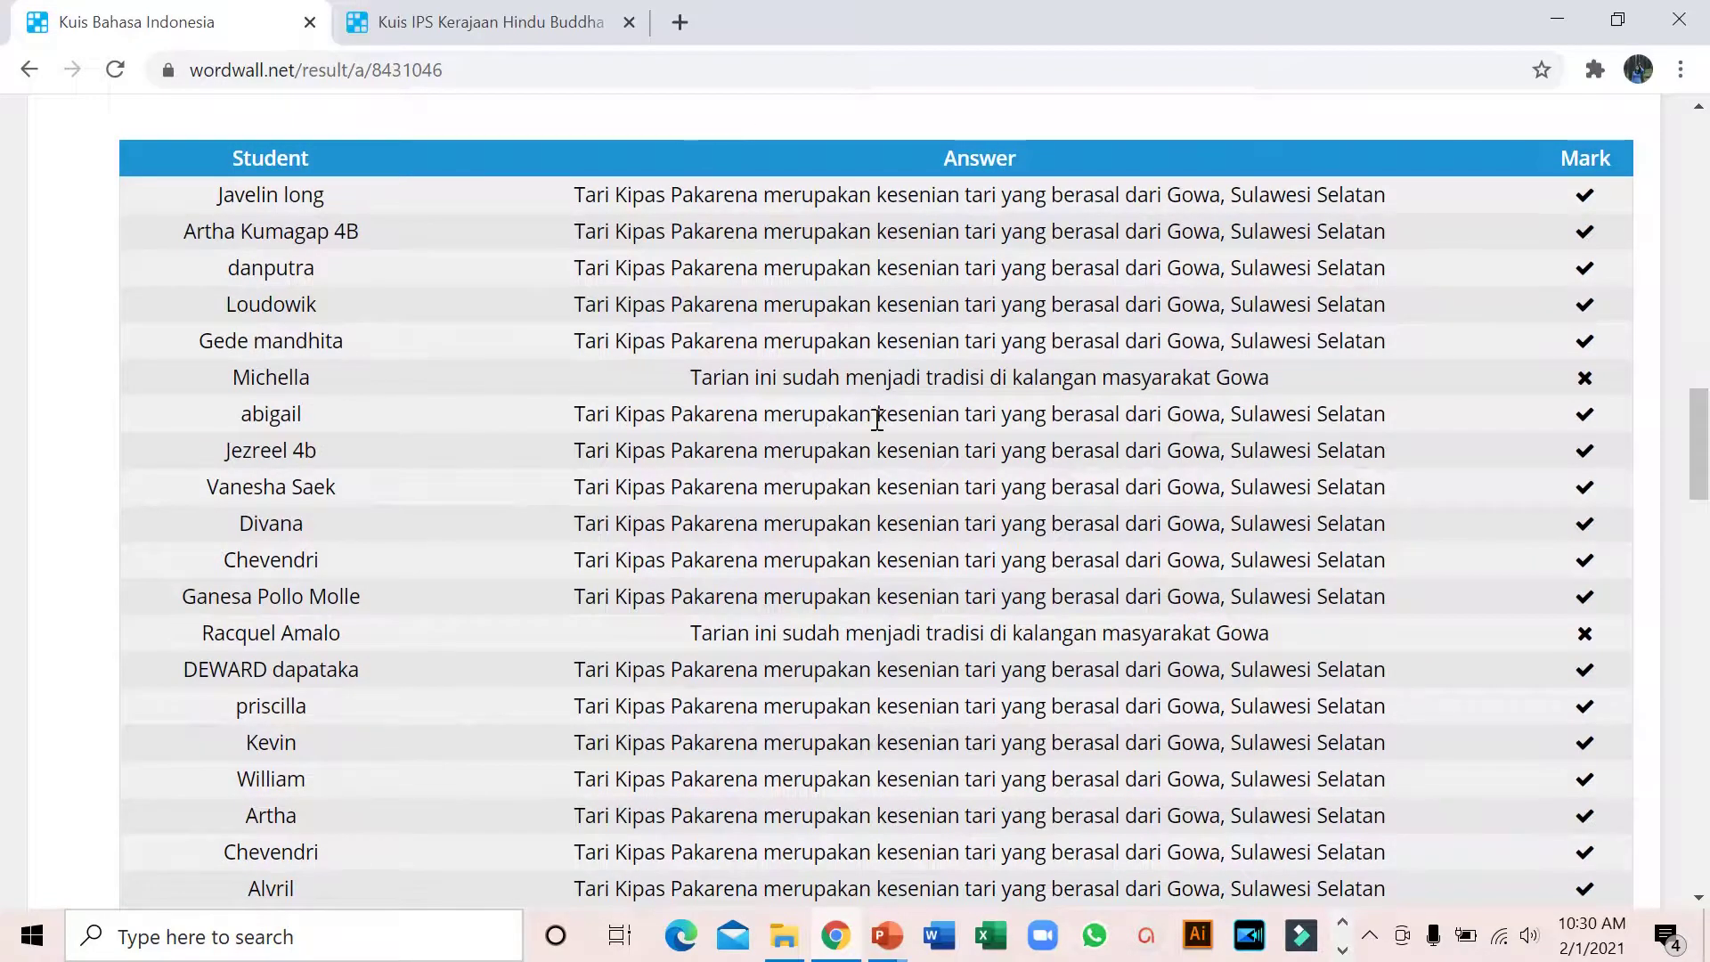
# Collapse question 1 and review the first student's answers and marks in the results by student, closing that entry again.
pyautogui.scroll(10, 859, 492)
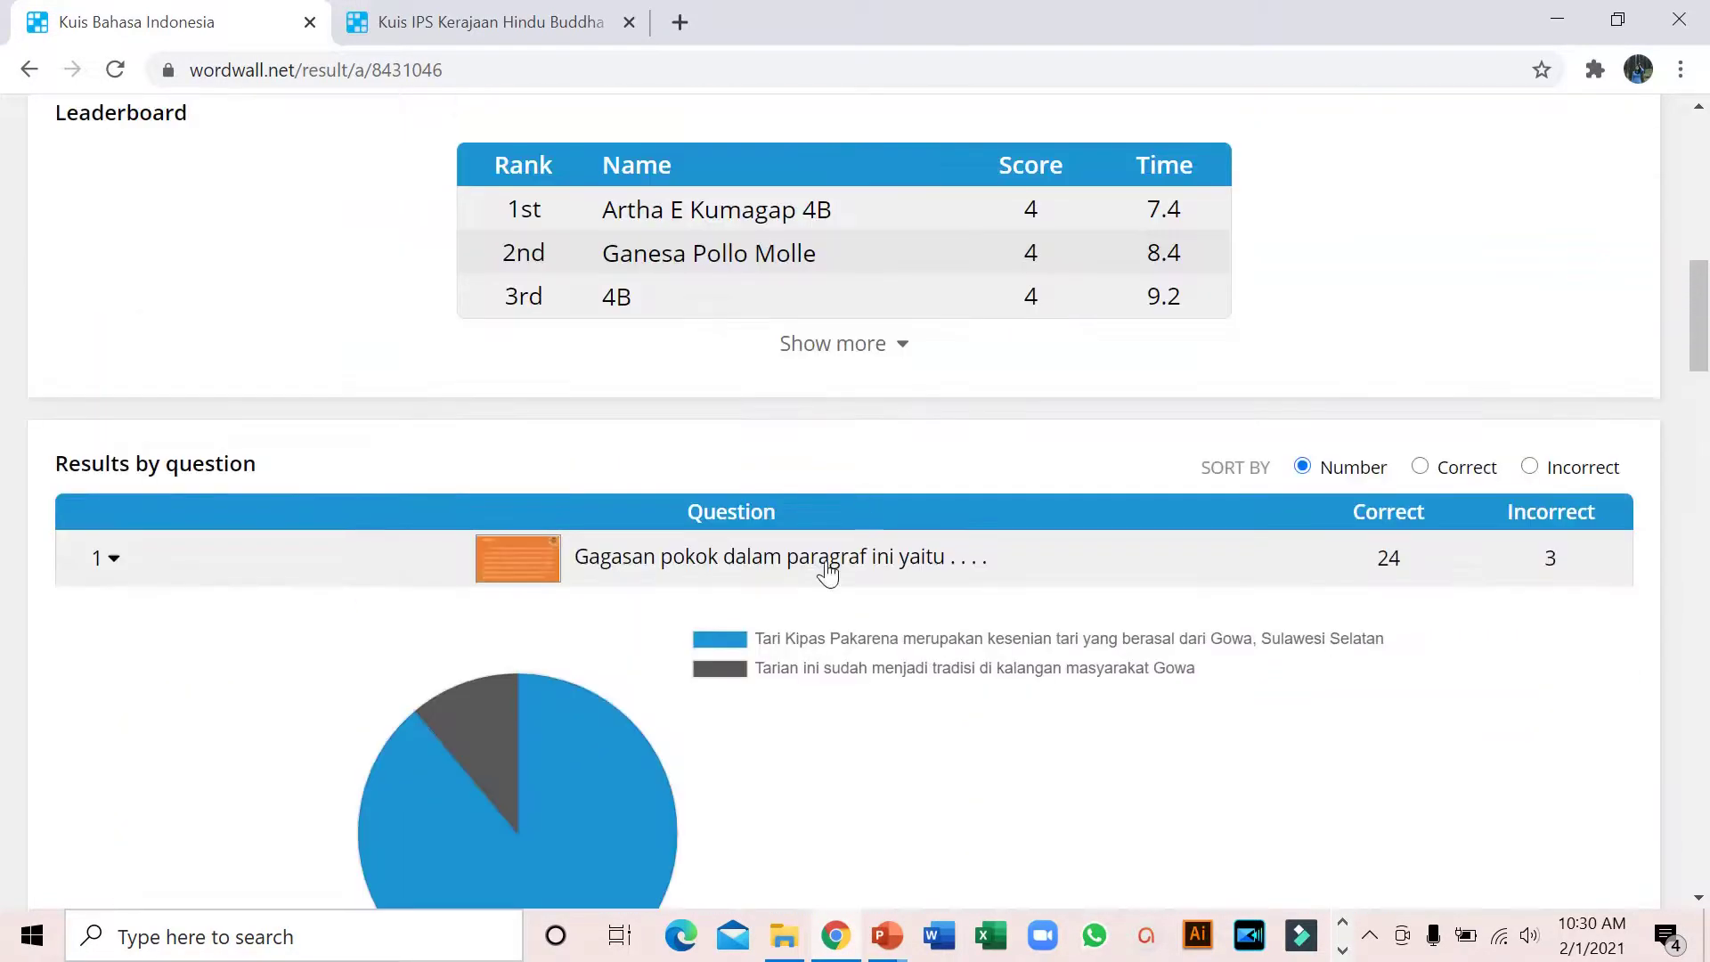
pyautogui.click(801, 554)
pyautogui.scroll(-4, 809, 563)
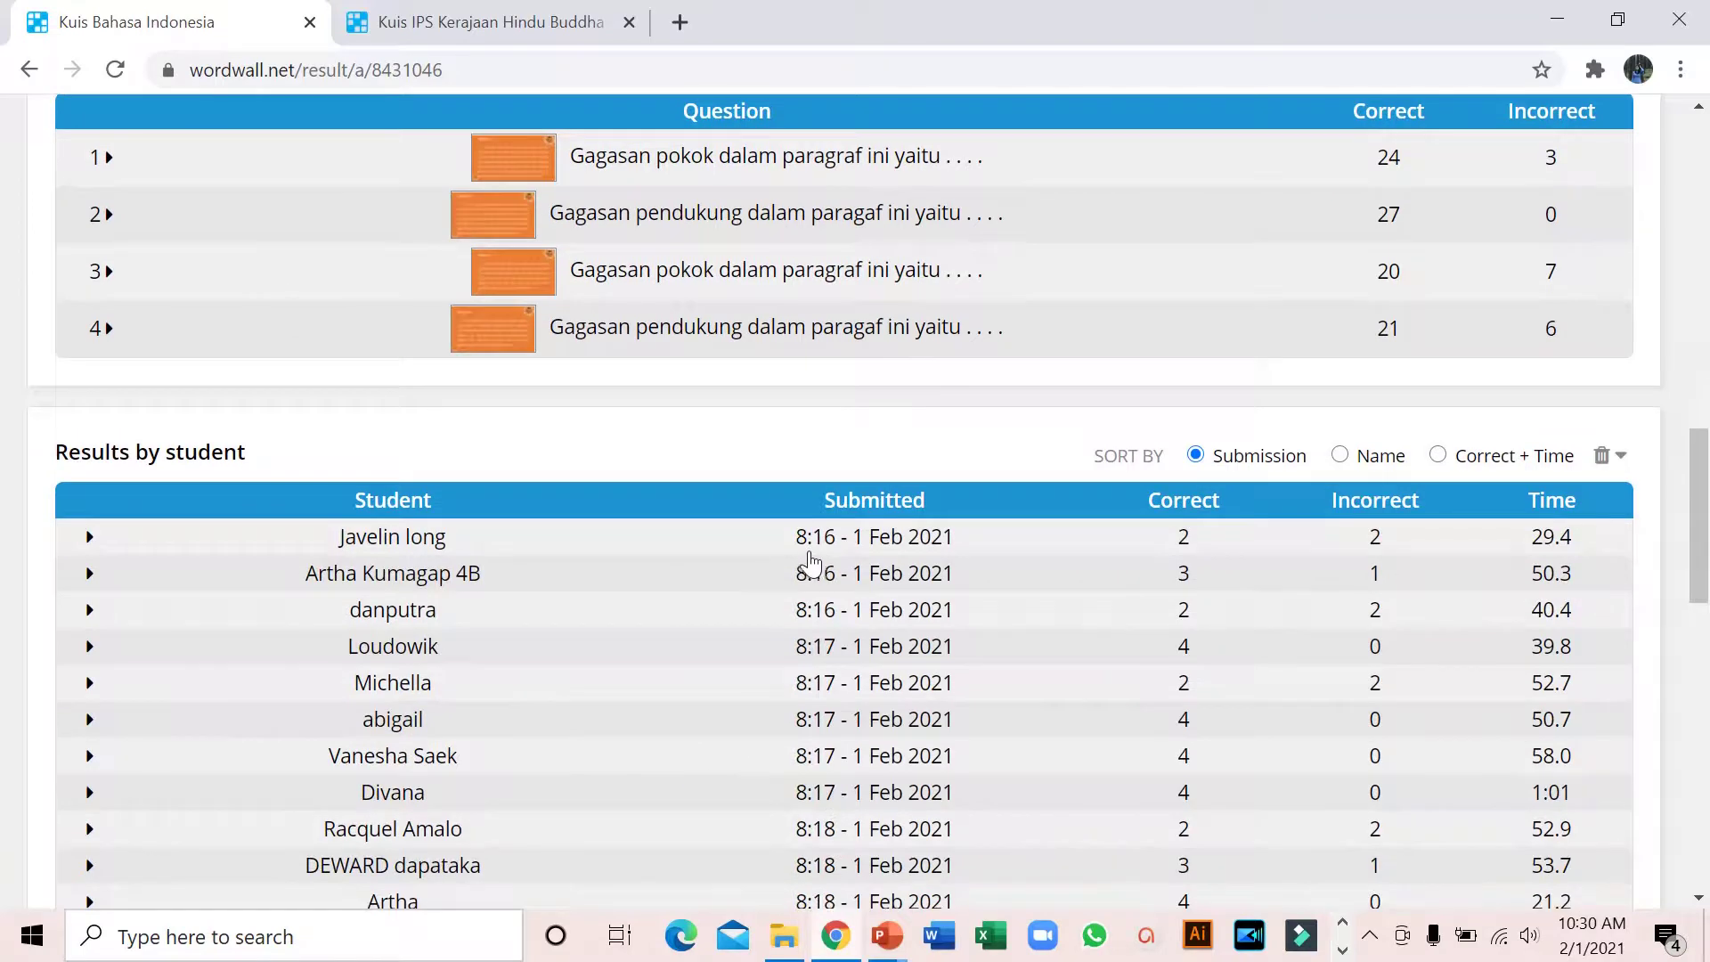
pyautogui.scroll(-1, 806, 563)
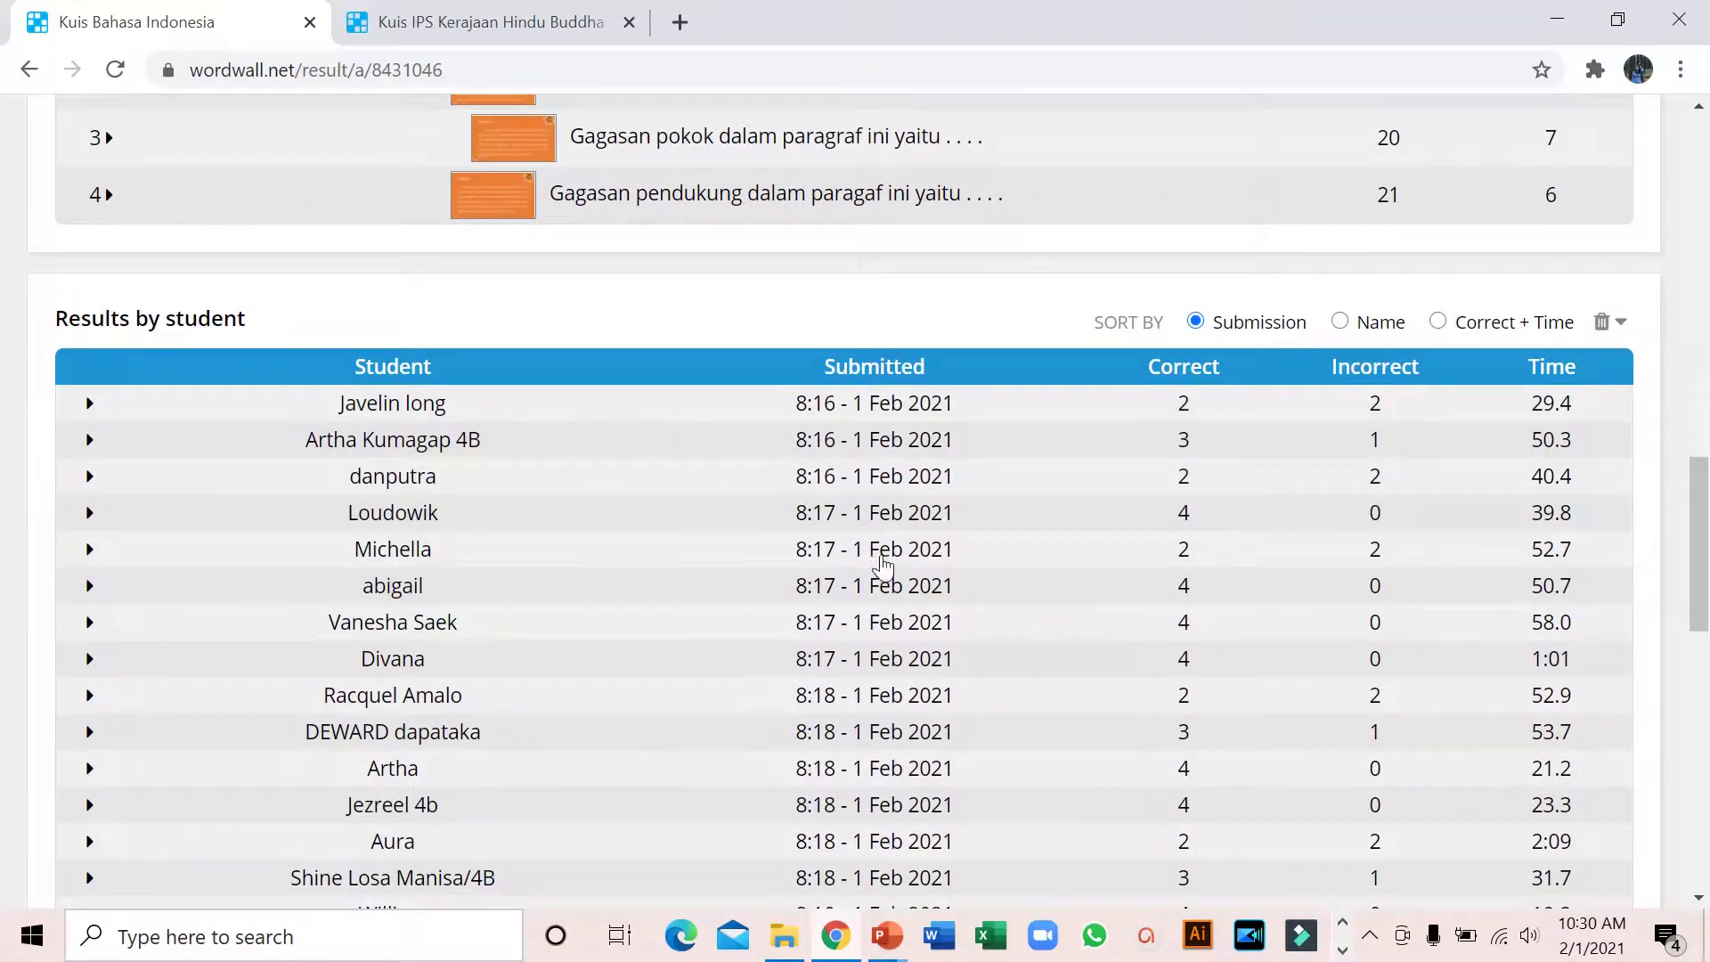
pyautogui.click(643, 415)
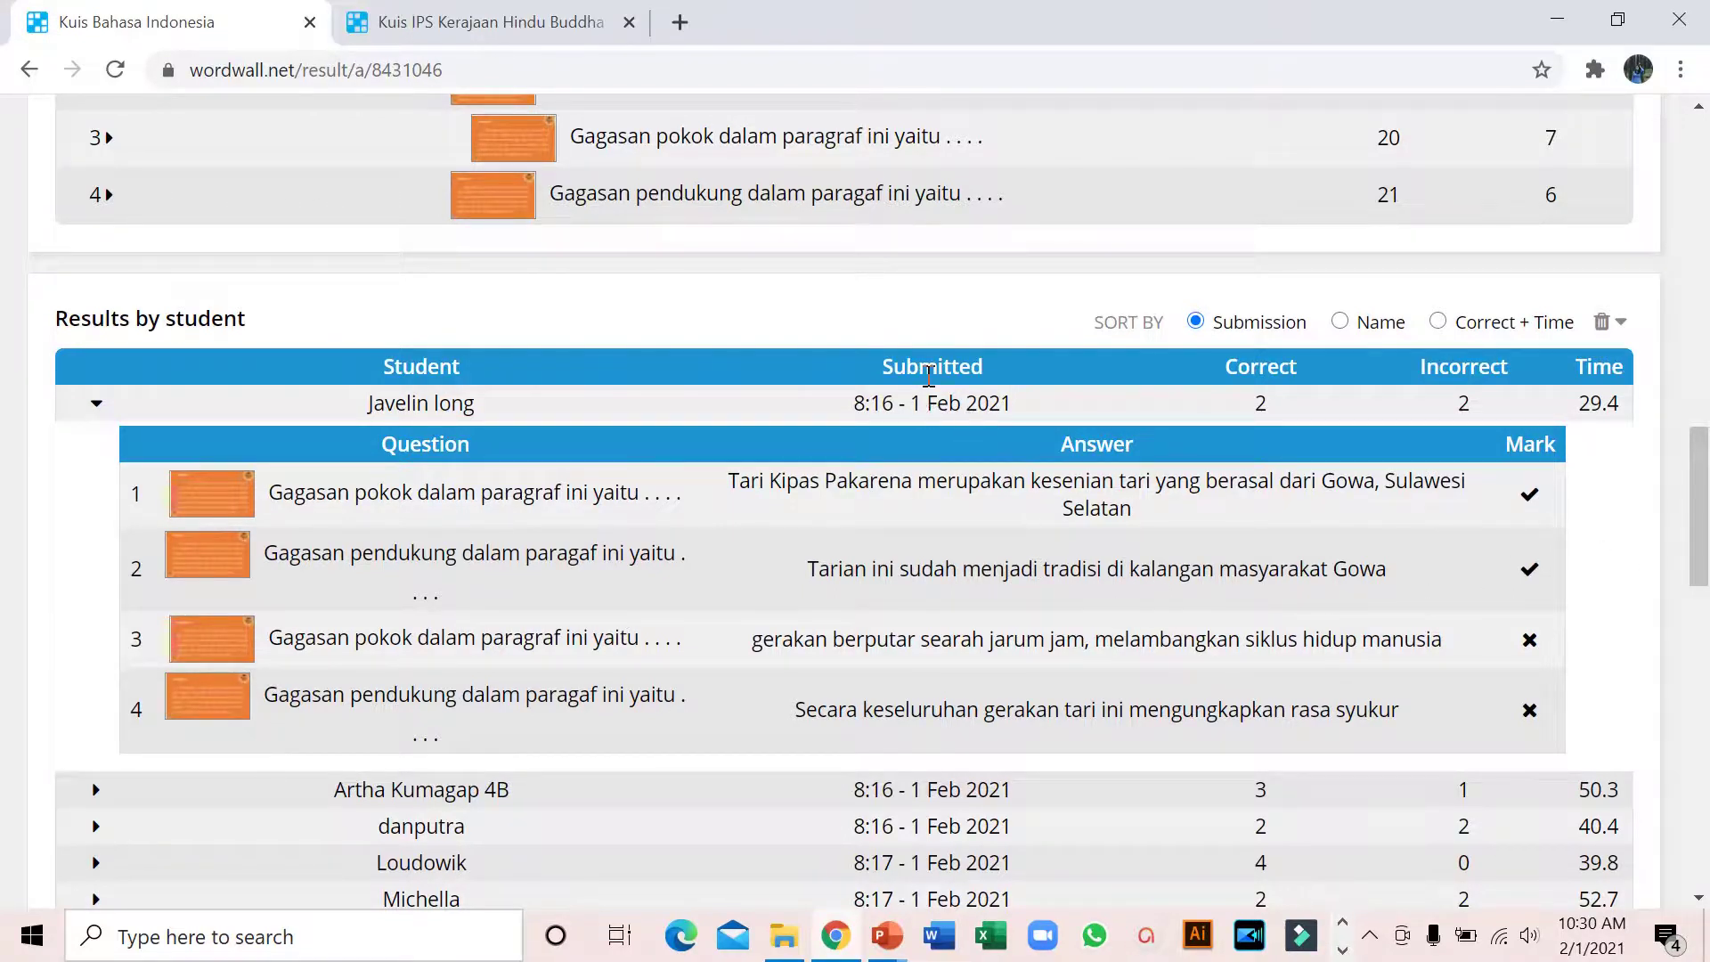
pyautogui.click(949, 412)
# Look through the list of results by student, including submission times, correct and incorrect answers and completion times.
pyautogui.scroll(-7, 668, 737)
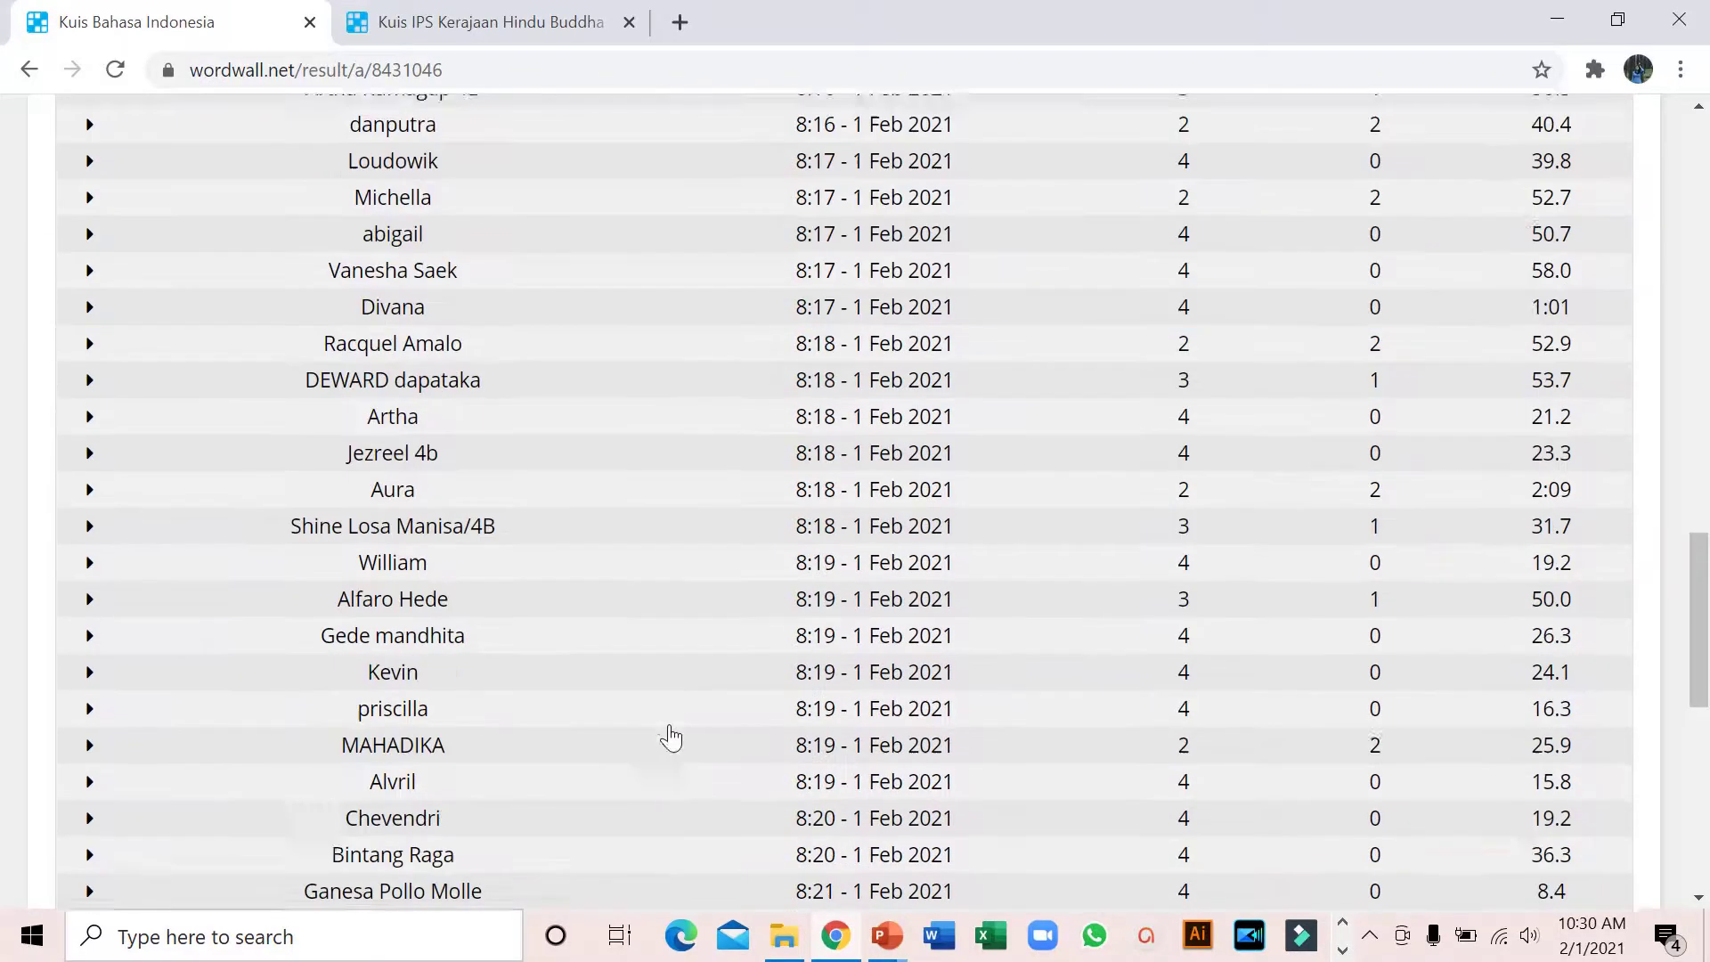
pyautogui.scroll(5, 673, 729)
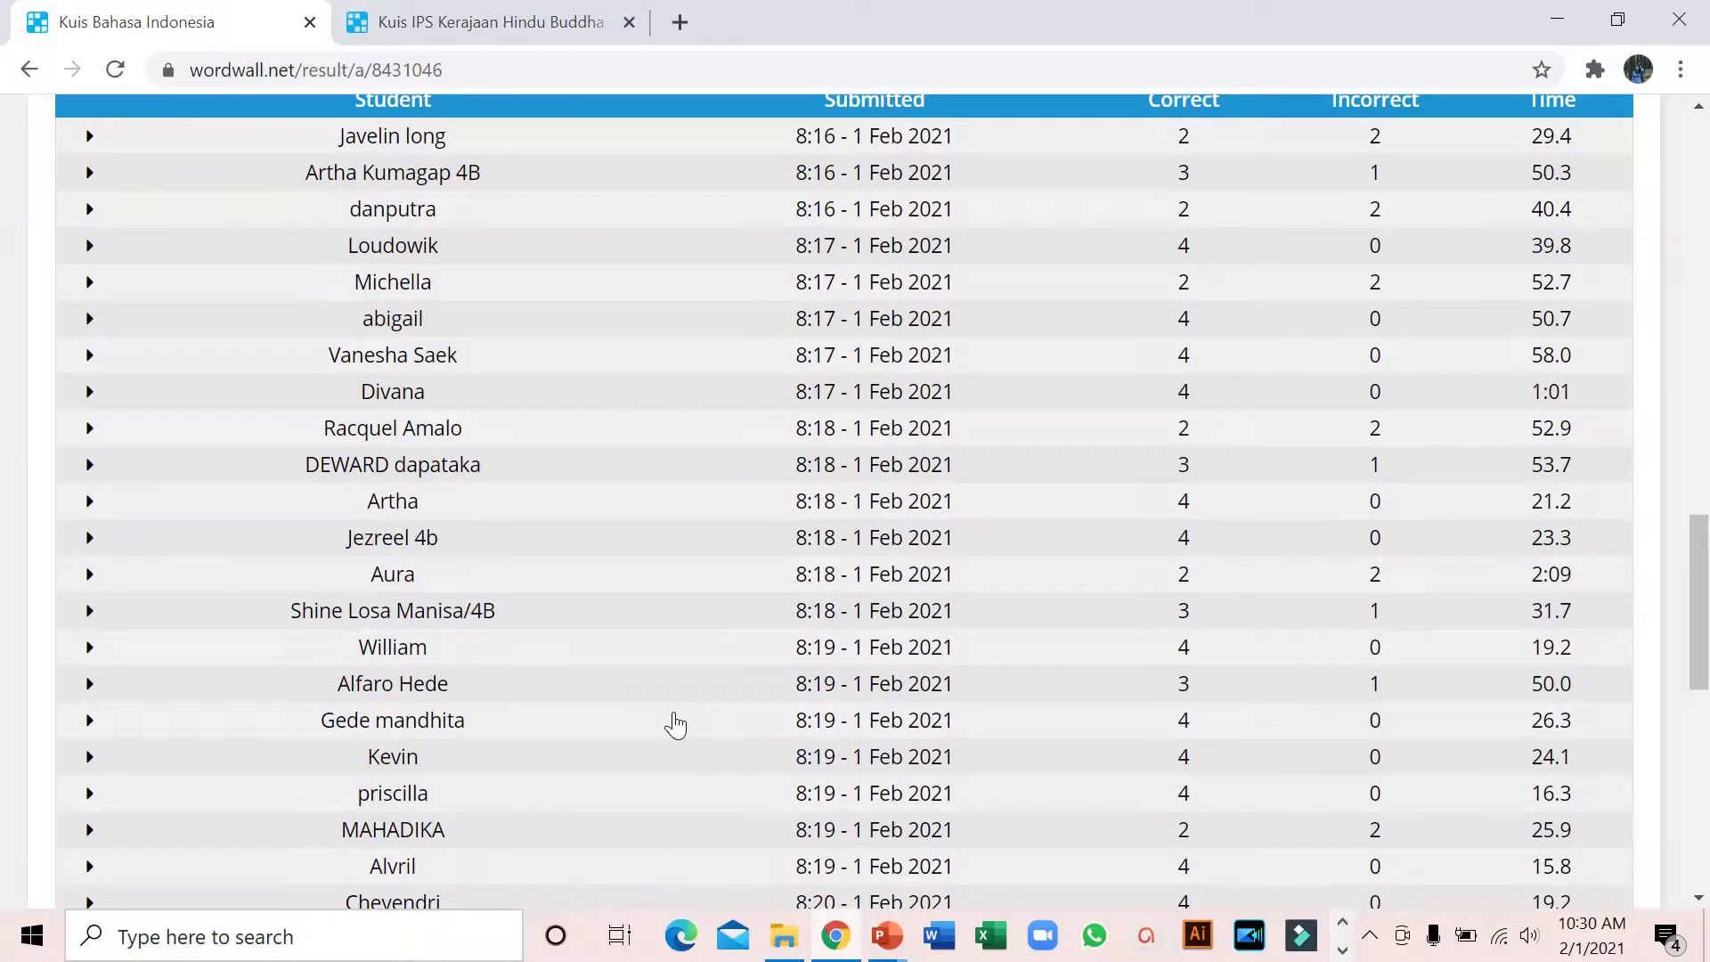
pyautogui.scroll(7, 675, 725)
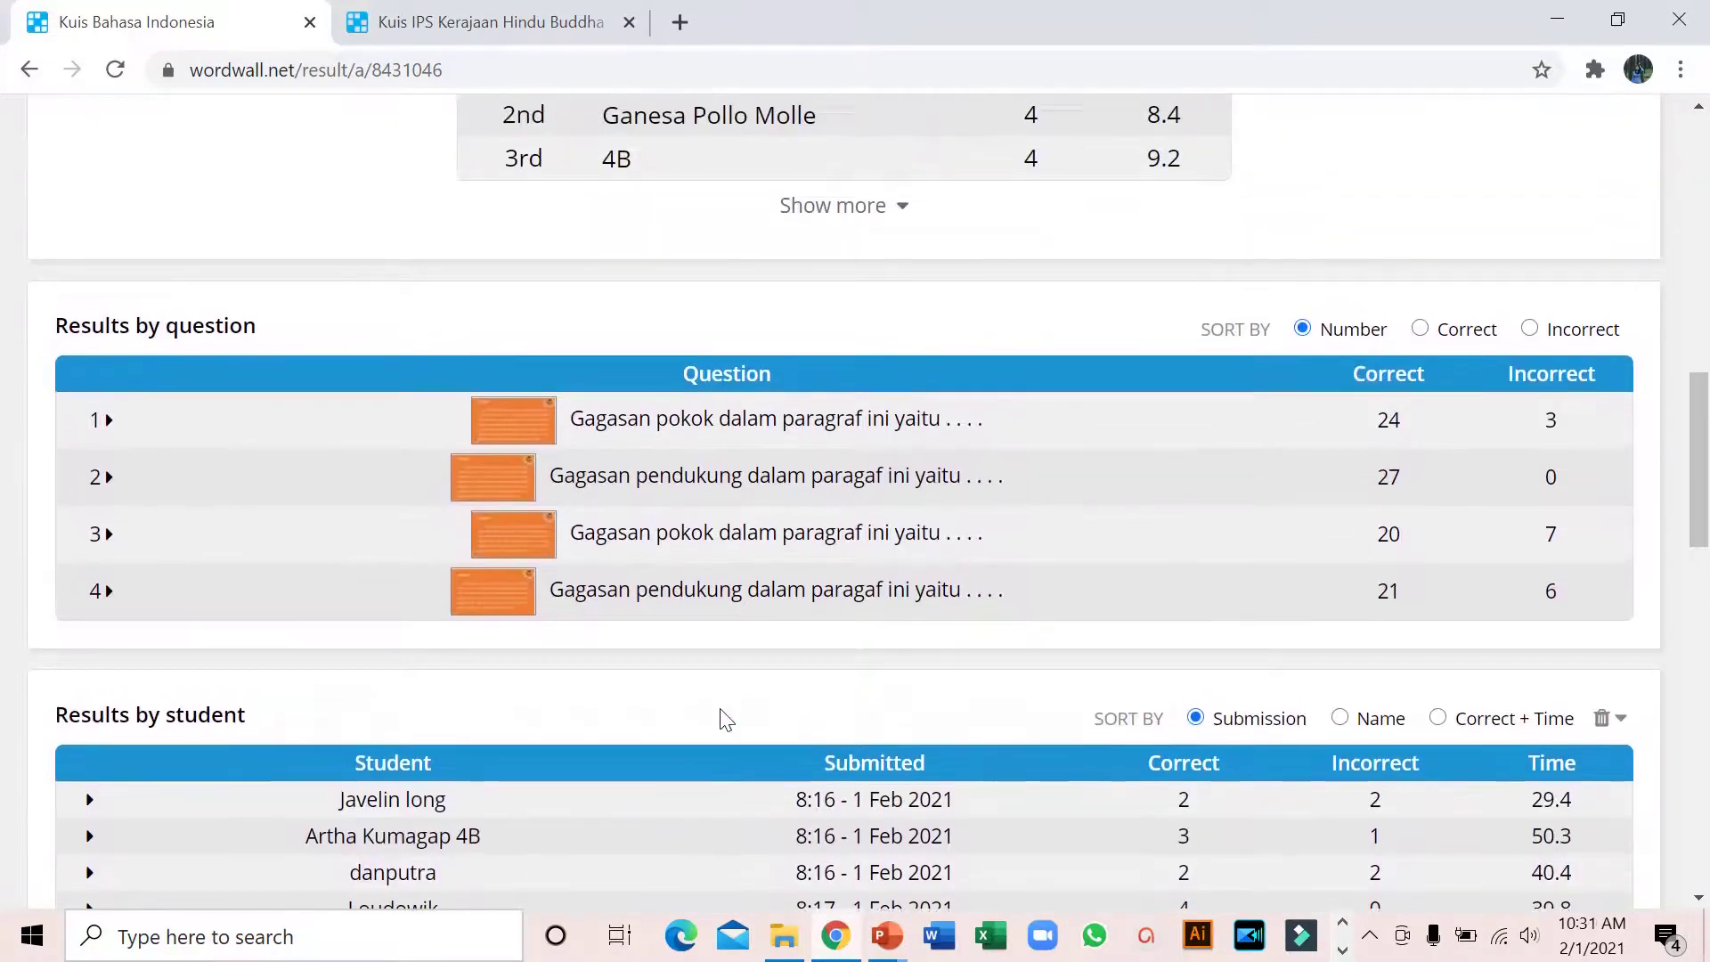
pyautogui.scroll(12, 726, 720)
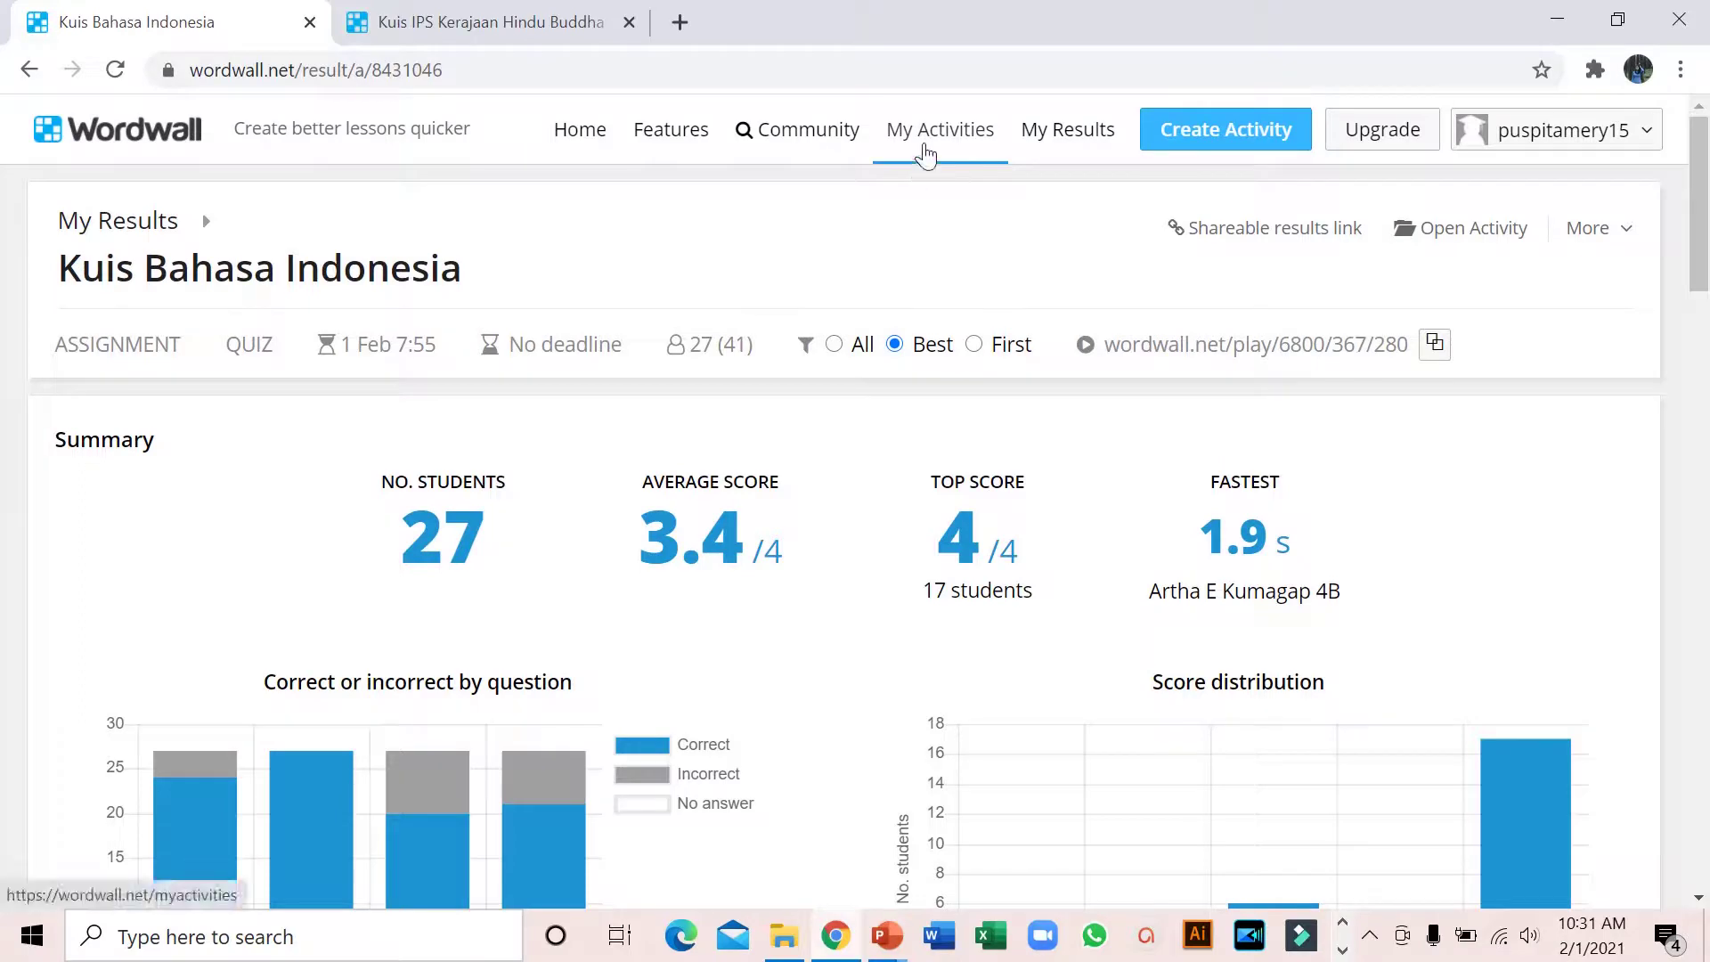
# Go to My Activities and look over the saved activities with their templates and visibility.
pyautogui.click(925, 150)
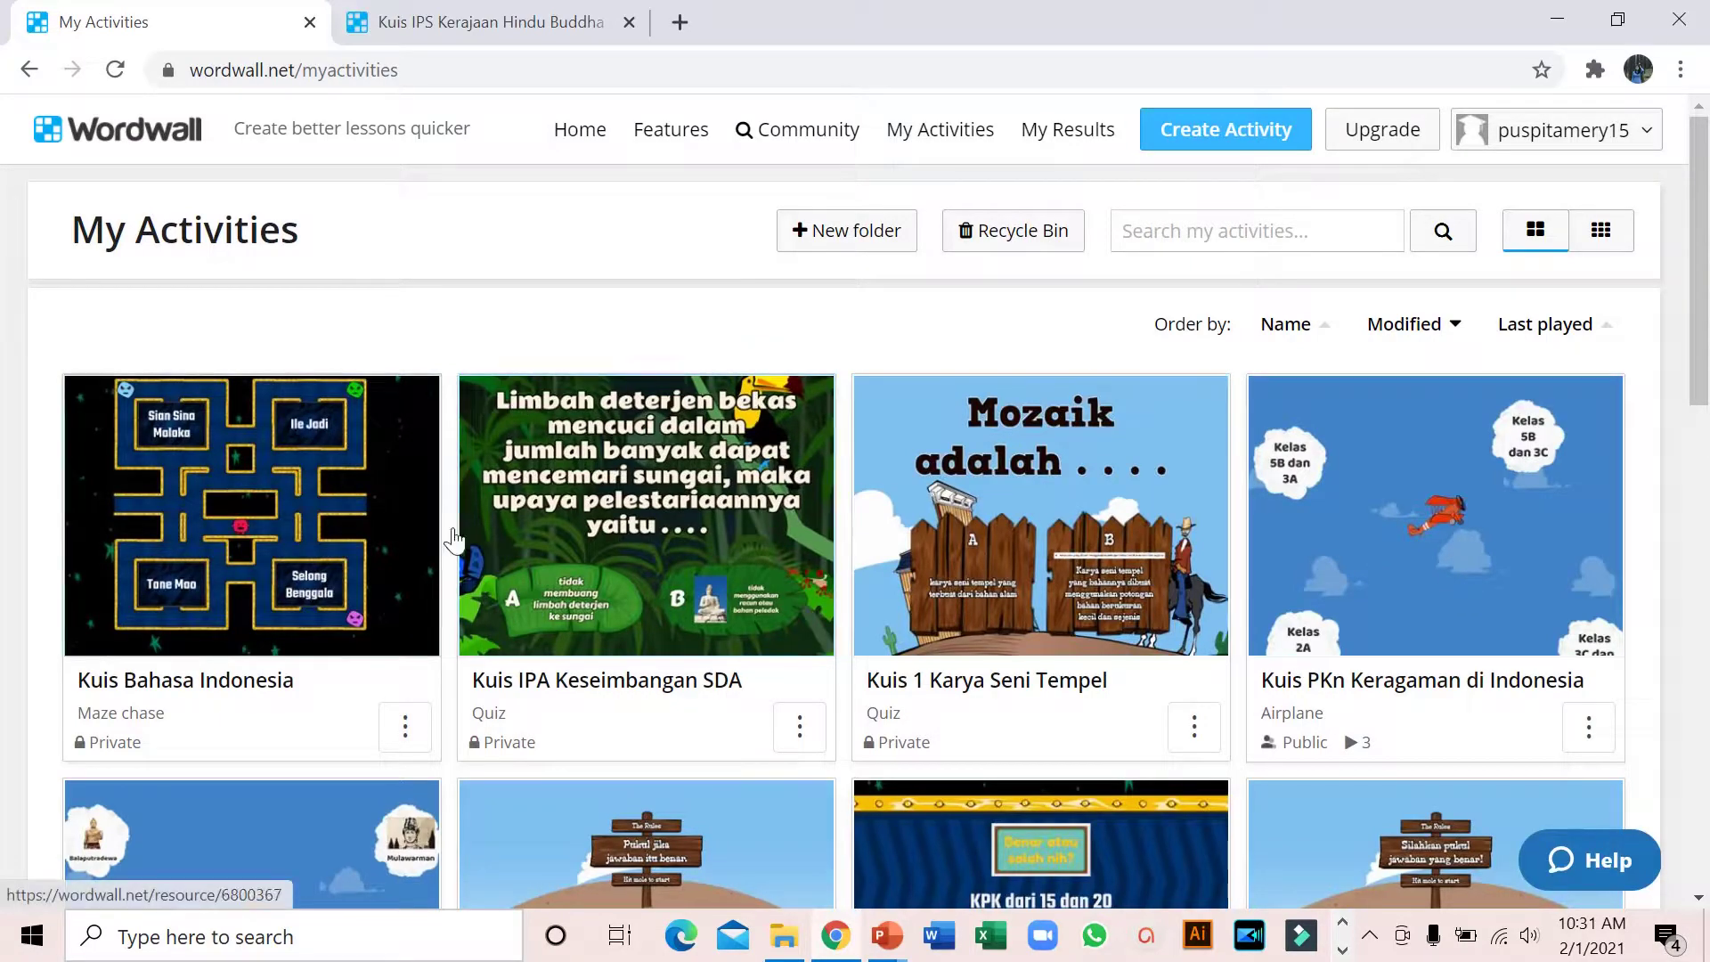
pyautogui.scroll(-3, 623, 570)
pyautogui.scroll(3, 792, 563)
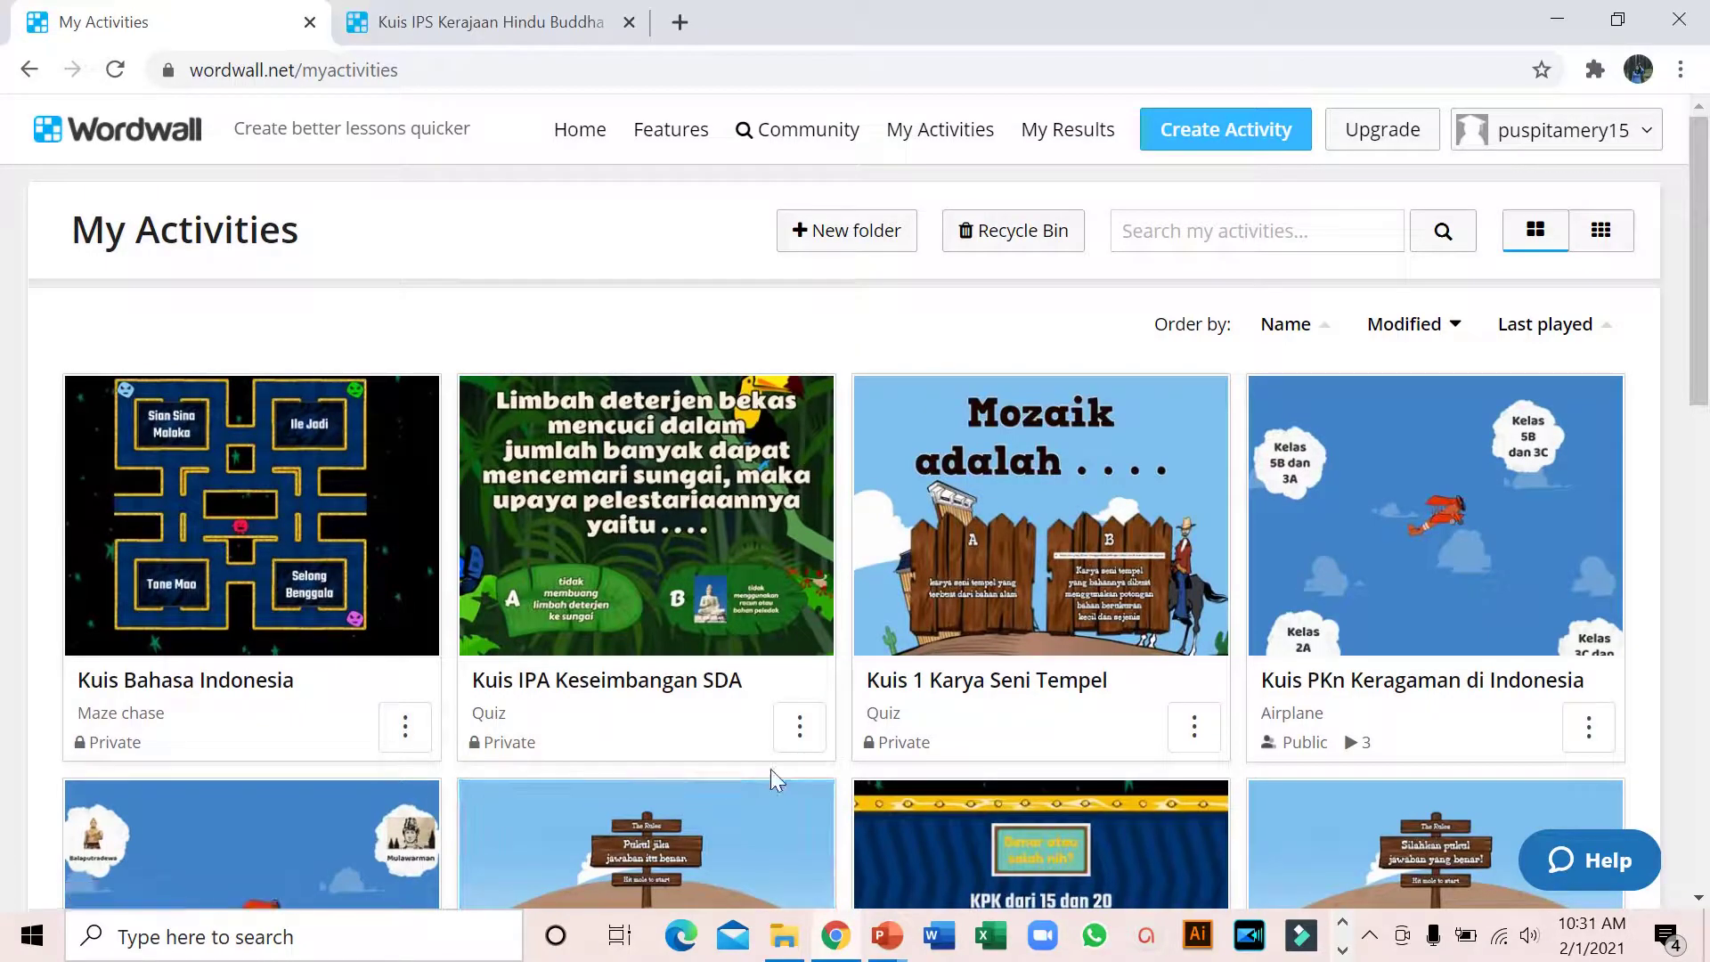
pyautogui.scroll(-7, 766, 792)
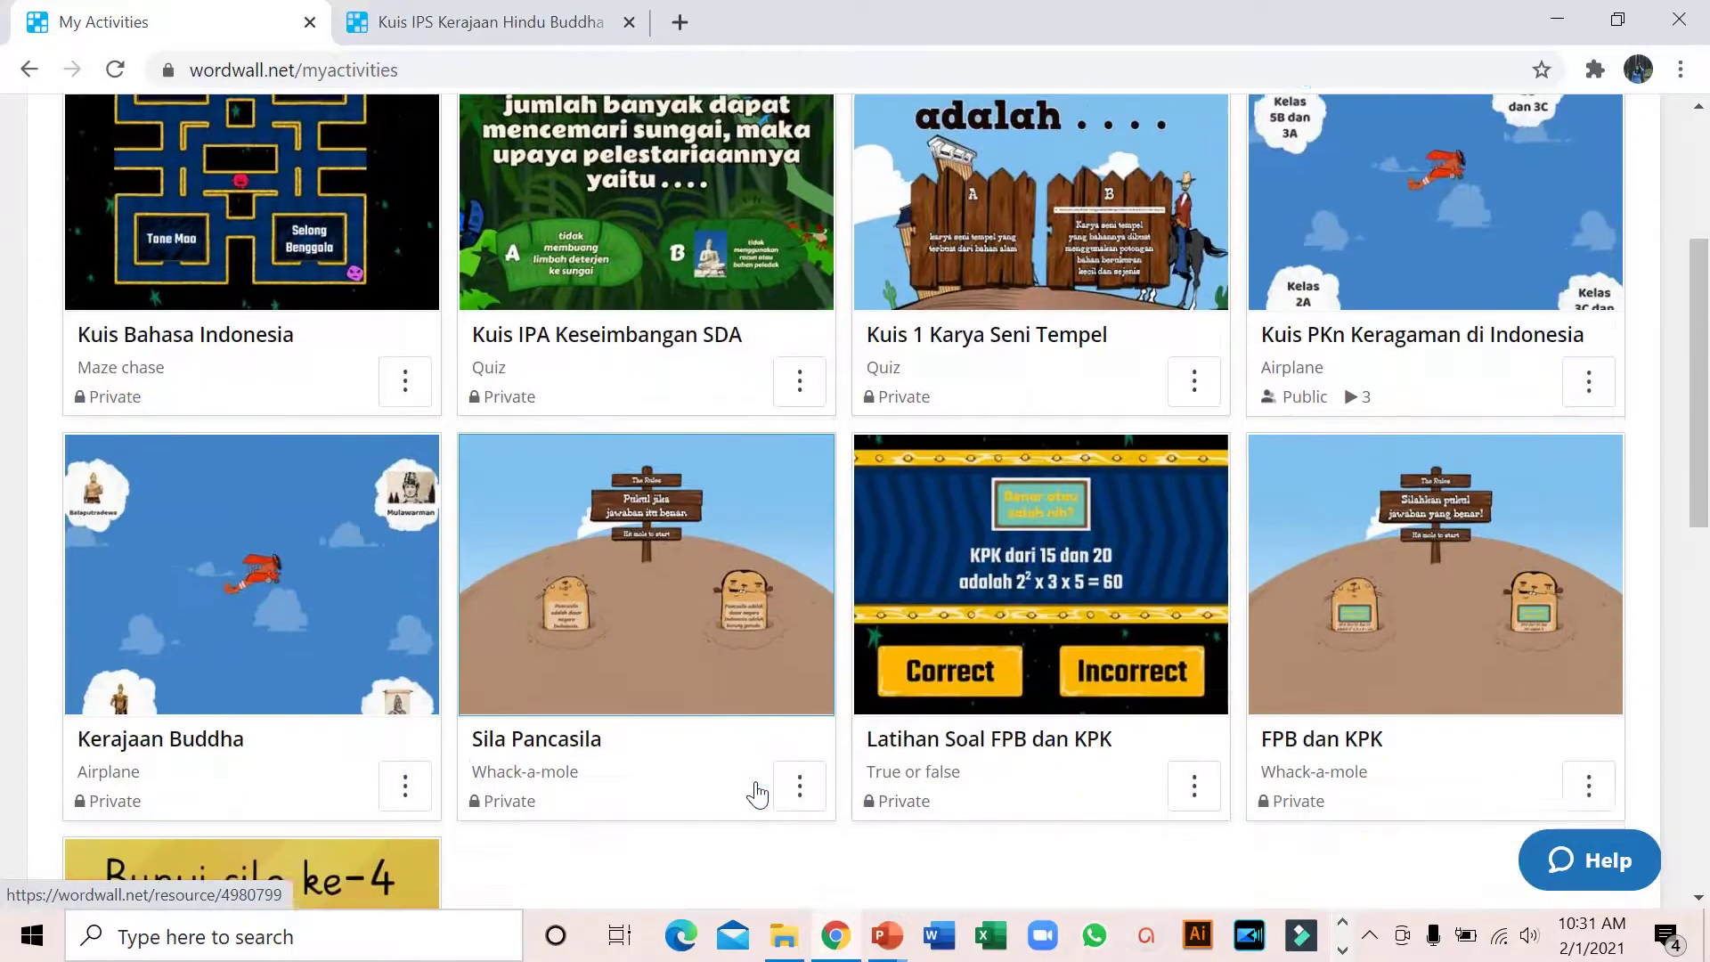
pyautogui.scroll(8, 756, 781)
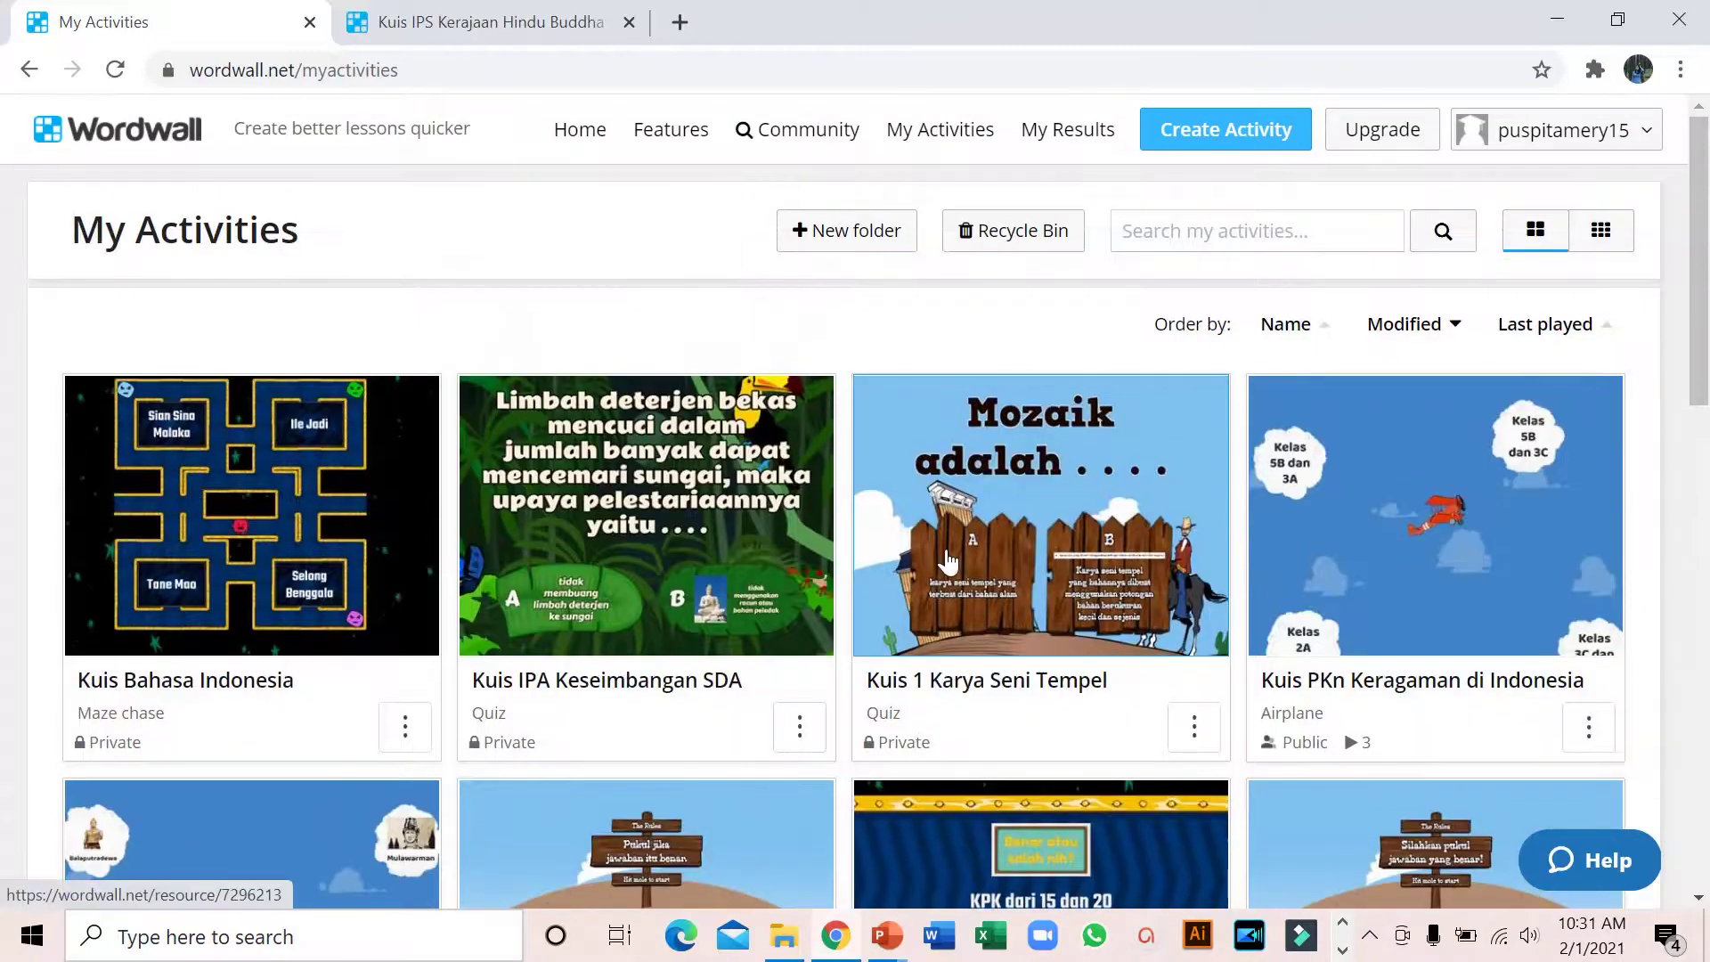